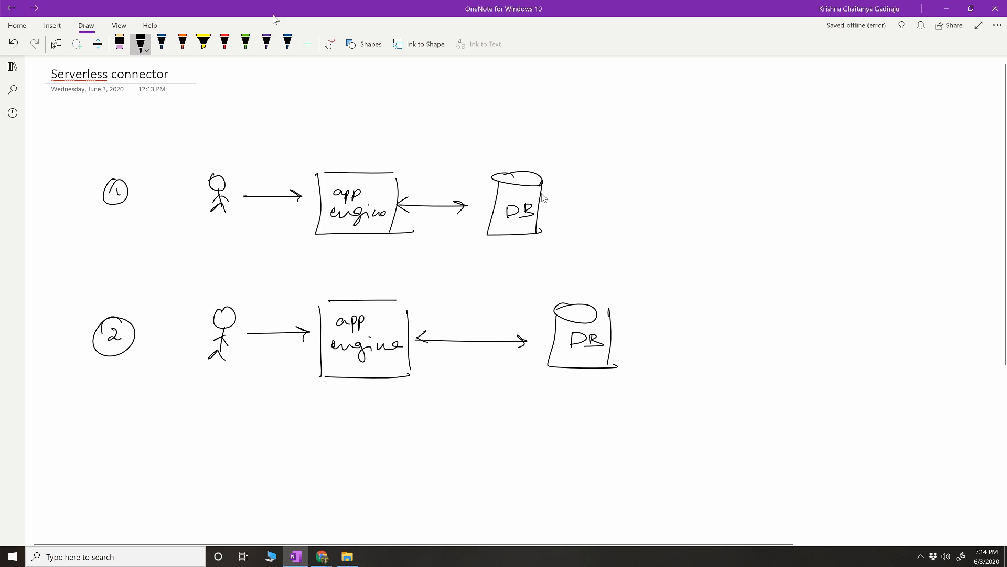
Step: Handwrite an underlined "Public IP" above the first diagram's DB and draw a cloud labelled "Internet" over its app engine–DB arrow
{"action": "mouse_move", "coordinate": [530, 143]}
{"action": "left_mouse_down"}
{"action": "mouse_move", "coordinate": [539, 160]}
{"action": "mouse_move", "coordinate": [619, 148]}
{"action": "left_mouse_up"}
{"action": "left_click_drag", "start_coordinate": [543, 164], "coordinate": [615, 165]}
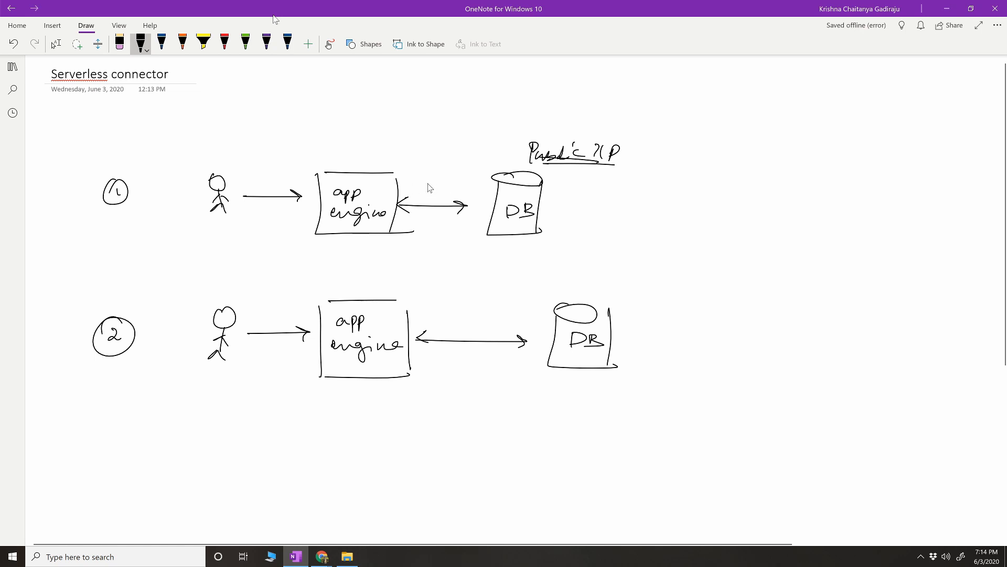
{"action": "mouse_move", "coordinate": [429, 187]}
{"action": "left_mouse_down"}
{"action": "mouse_move", "coordinate": [412, 218]}
{"action": "mouse_move", "coordinate": [472, 208]}
{"action": "mouse_move", "coordinate": [453, 184]}
{"action": "left_mouse_up"}
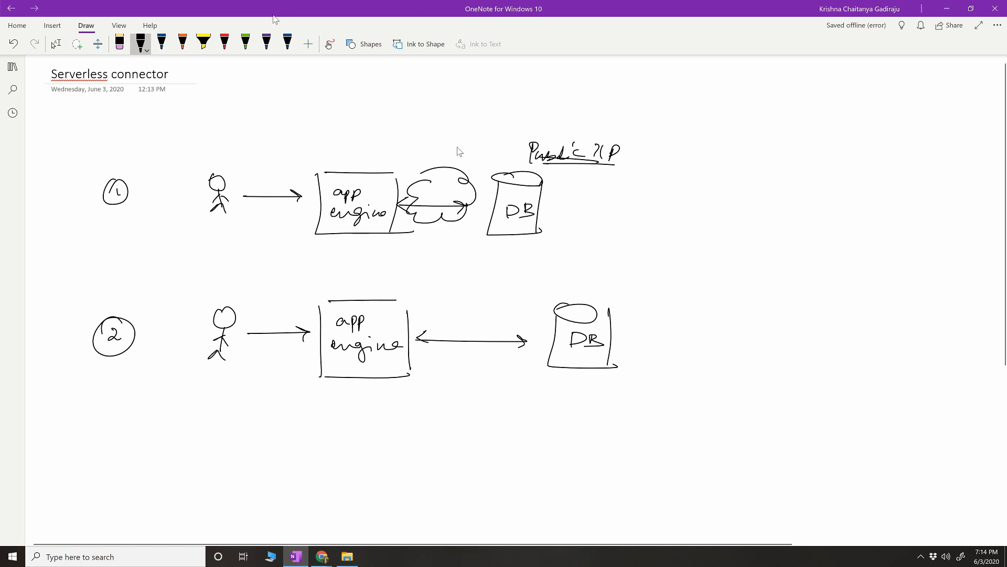
{"action": "mouse_move", "coordinate": [431, 140]}
{"action": "left_mouse_down"}
{"action": "mouse_move", "coordinate": [430, 158]}
{"action": "mouse_move", "coordinate": [434, 140]}
{"action": "left_mouse_up"}
{"action": "left_click_drag", "start_coordinate": [418, 159], "coordinate": [493, 155]}
{"action": "left_click_drag", "start_coordinate": [472, 140], "coordinate": [500, 135]}
Step: Draw a circled X beside the first diagram's DB to mark that setup as rejected
{"action": "left_click_drag", "start_coordinate": [641, 203], "coordinate": [654, 216]}
{"action": "left_click_drag", "start_coordinate": [661, 201], "coordinate": [640, 215]}
{"action": "left_click_drag", "start_coordinate": [657, 194], "coordinate": [627, 199]}
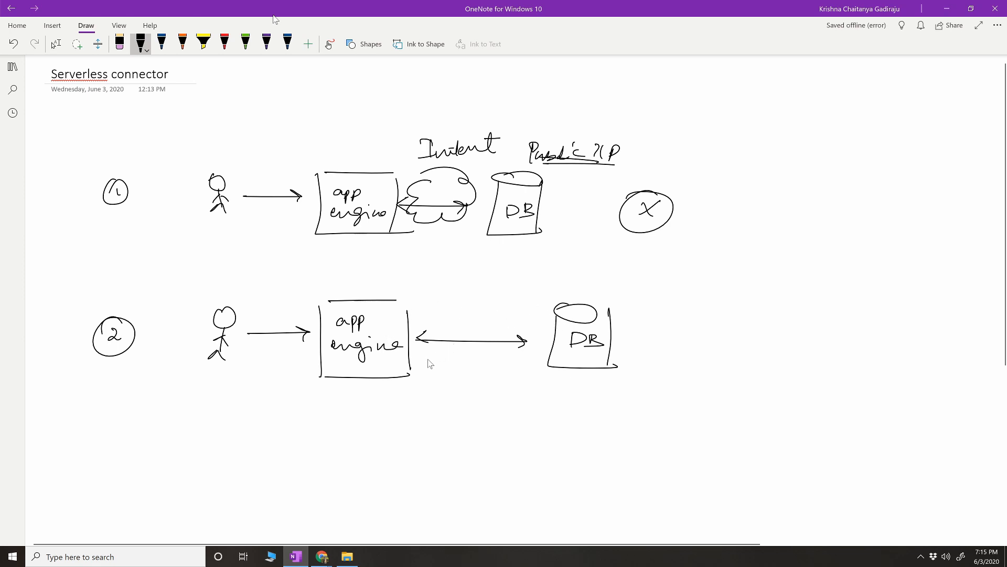
Step: Handwrite "private" under the second diagram's app engine–DB arrow and "Private Ip" beside its DB
{"action": "mouse_move", "coordinate": [431, 365]}
{"action": "left_mouse_down"}
{"action": "mouse_move", "coordinate": [471, 376]}
{"action": "mouse_move", "coordinate": [515, 362]}
{"action": "left_mouse_up"}
{"action": "left_click_drag", "start_coordinate": [625, 285], "coordinate": [624, 304]}
{"action": "mouse_move", "coordinate": [625, 285]}
{"action": "left_mouse_down"}
{"action": "mouse_move", "coordinate": [659, 303]}
{"action": "mouse_move", "coordinate": [703, 305]}
{"action": "left_mouse_up"}
{"action": "left_click_drag", "start_coordinate": [709, 294], "coordinate": [717, 298]}
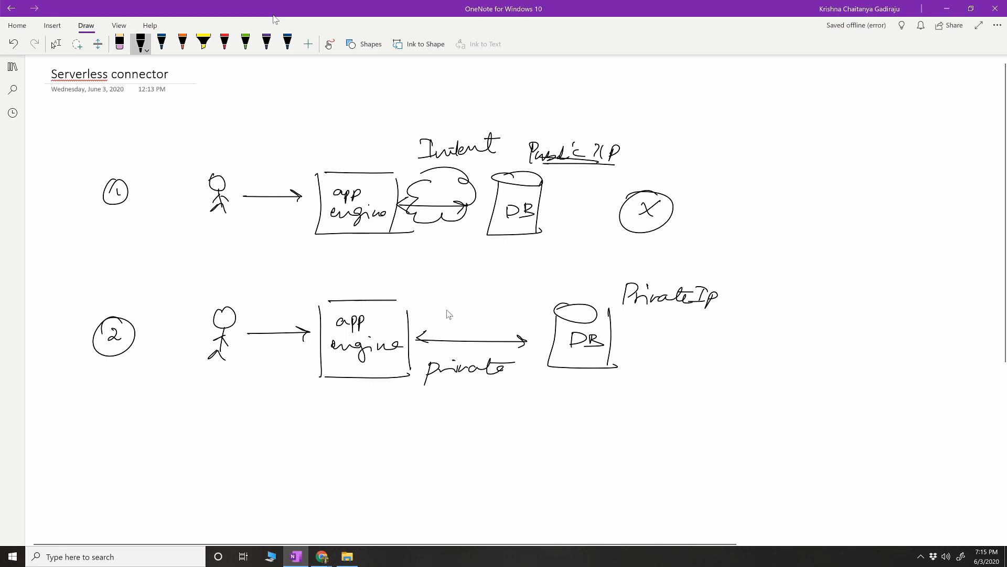
Step: Draw a crossed box on the second diagram's app engine–DB arrow and label it "VPC connector" with a pointer arrow
{"action": "mouse_move", "coordinate": [447, 307]}
{"action": "left_mouse_down"}
{"action": "mouse_move", "coordinate": [484, 306]}
{"action": "mouse_move", "coordinate": [459, 357]}
{"action": "mouse_move", "coordinate": [484, 356]}
{"action": "left_mouse_up"}
{"action": "mouse_move", "coordinate": [485, 304]}
{"action": "left_mouse_down"}
{"action": "mouse_move", "coordinate": [477, 357]}
{"action": "mouse_move", "coordinate": [454, 338]}
{"action": "mouse_move", "coordinate": [478, 355]}
{"action": "left_mouse_up"}
{"action": "mouse_move", "coordinate": [464, 297]}
{"action": "left_mouse_down"}
{"action": "mouse_move", "coordinate": [487, 283]}
{"action": "mouse_move", "coordinate": [521, 279]}
{"action": "mouse_move", "coordinate": [516, 286]}
{"action": "left_mouse_up"}
{"action": "mouse_move", "coordinate": [548, 269]}
{"action": "left_mouse_down"}
{"action": "mouse_move", "coordinate": [547, 278]}
{"action": "mouse_move", "coordinate": [619, 261]}
{"action": "left_mouse_up"}
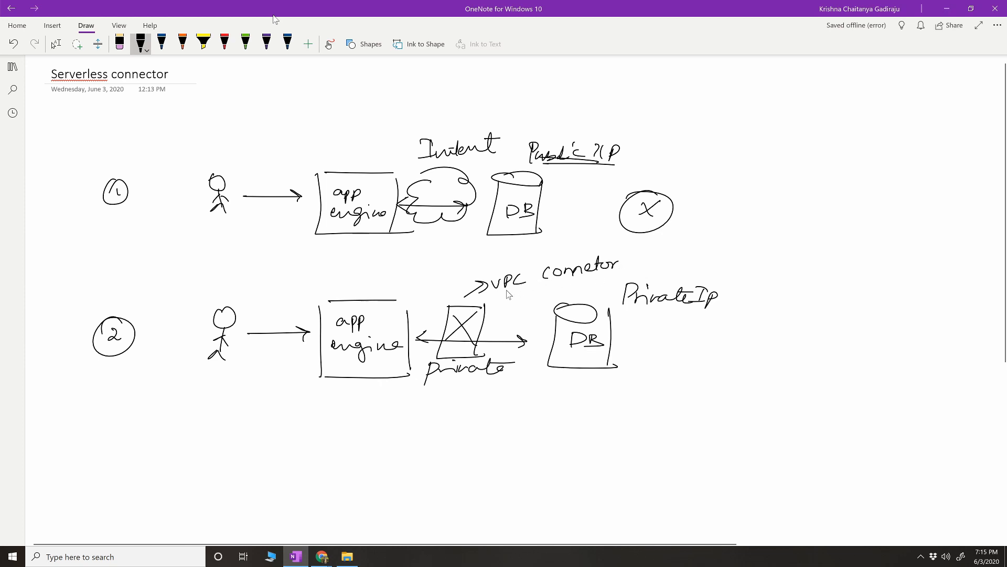
Step: Underline the "VPC connector" label and handwrite "Serverless" above it
{"action": "mouse_move", "coordinate": [493, 296]}
{"action": "left_mouse_down"}
{"action": "mouse_move", "coordinate": [580, 283]}
{"action": "mouse_move", "coordinate": [562, 288]}
{"action": "left_mouse_up"}
{"action": "left_click_drag", "start_coordinate": [585, 347], "coordinate": [604, 344]}
{"action": "mouse_move", "coordinate": [494, 253]}
{"action": "left_mouse_down"}
{"action": "mouse_move", "coordinate": [488, 262]}
{"action": "mouse_move", "coordinate": [560, 256]}
{"action": "left_mouse_up"}
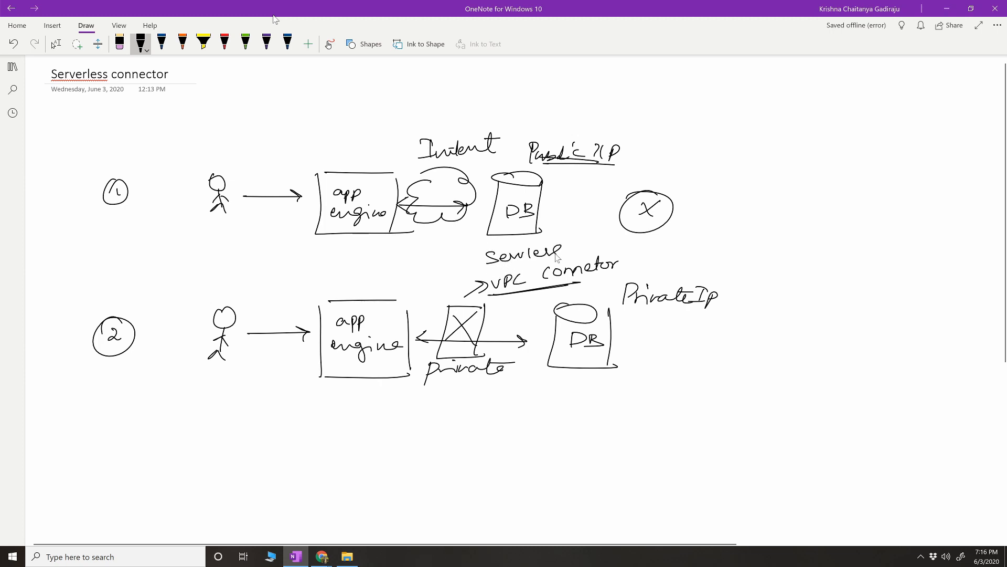
{"action": "left_click_drag", "start_coordinate": [483, 242], "coordinate": [485, 276]}
{"action": "left_click_drag", "start_coordinate": [558, 231], "coordinate": [557, 270]}
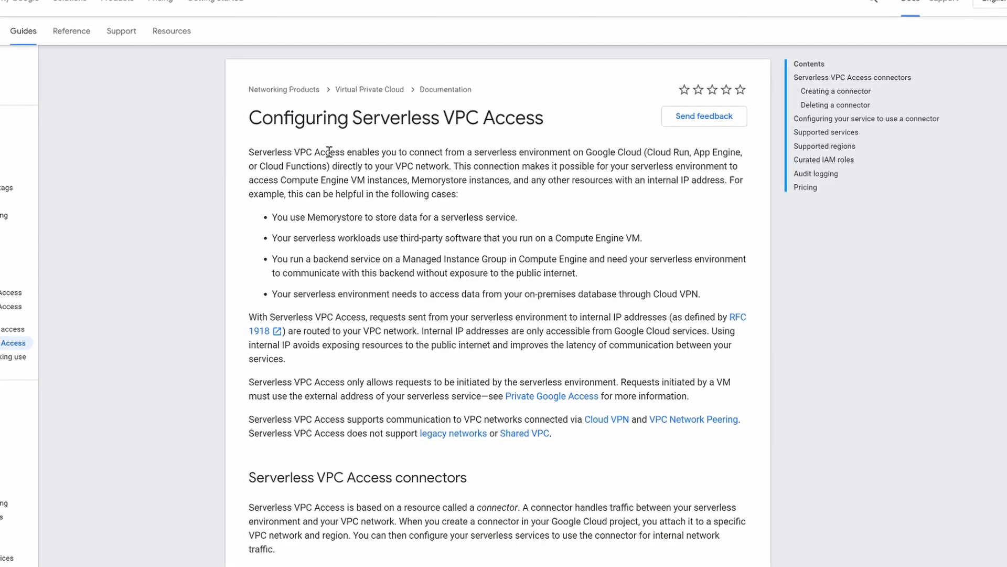
Step: Review the Serverless VPC Access documentation, covering the example diagram, connector creation, service configuration, supported services and supported regions
{"action": "scroll", "coordinate": [329, 152], "scroll_direction": "down", "scroll_amount": 5}
{"action": "scroll", "coordinate": [329, 156], "scroll_direction": "down", "scroll_amount": 10}
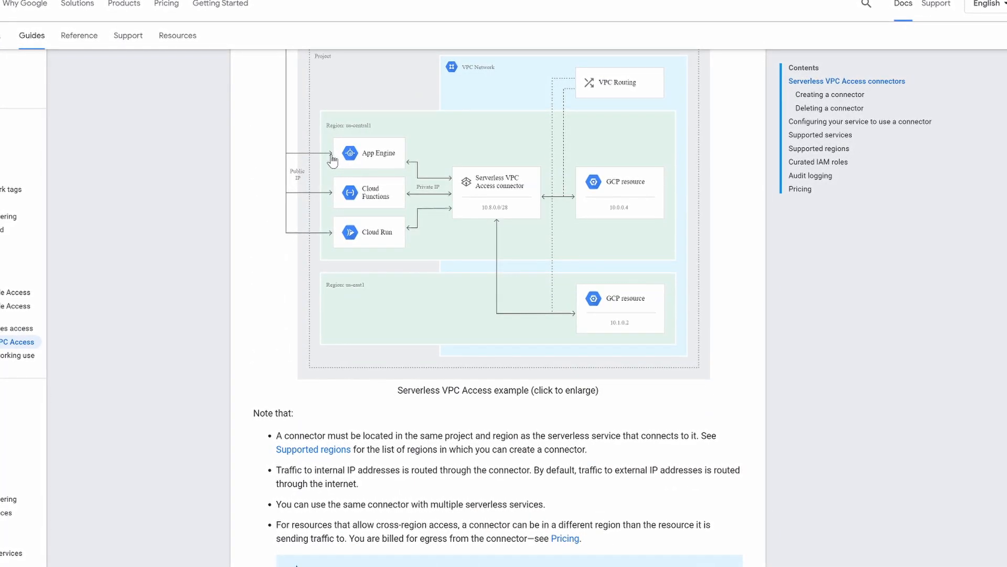
{"action": "scroll", "coordinate": [337, 155], "scroll_direction": "down", "scroll_amount": 2}
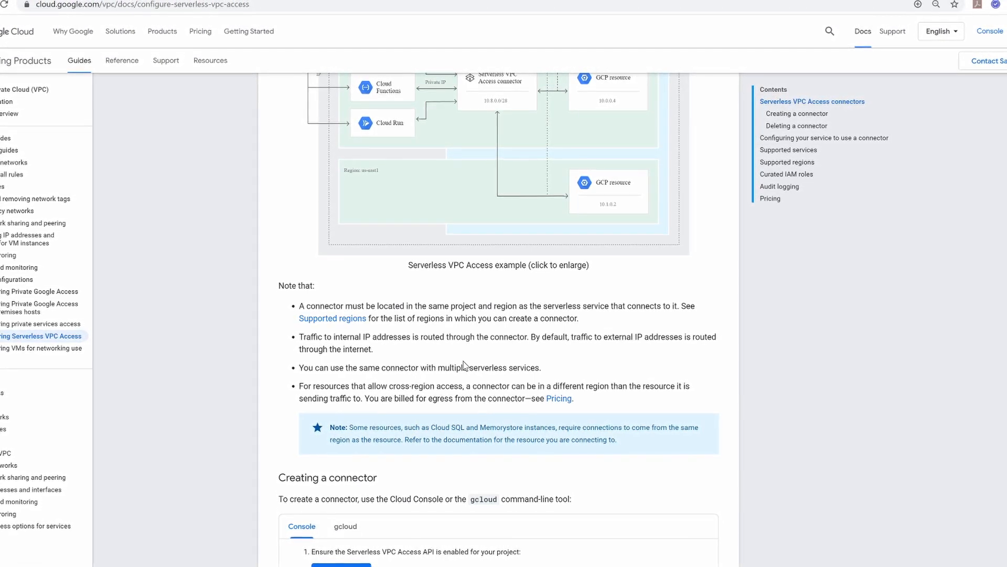
{"action": "scroll", "coordinate": [462, 362], "scroll_direction": "down", "scroll_amount": 10}
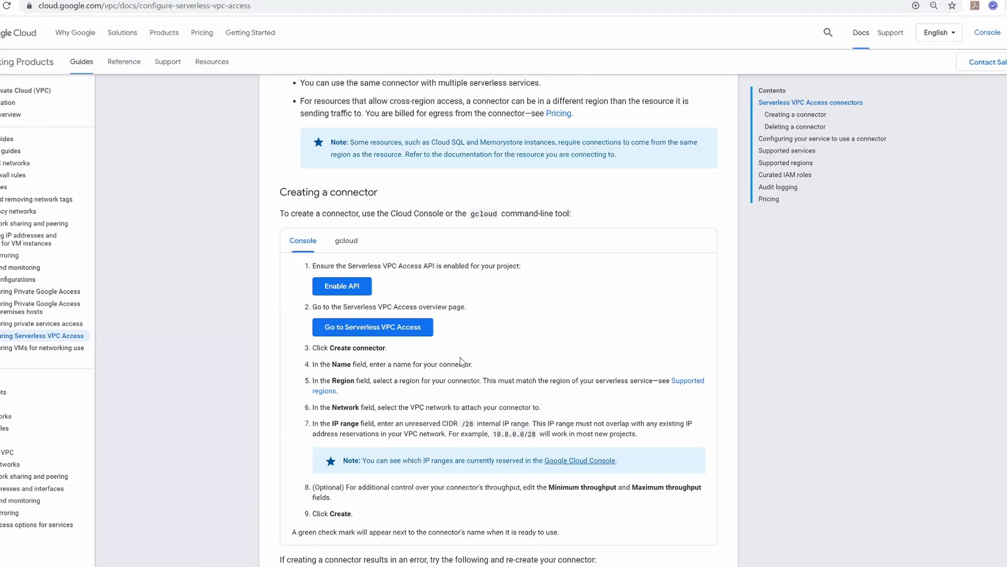
{"action": "scroll", "coordinate": [462, 360], "scroll_direction": "down", "scroll_amount": 7}
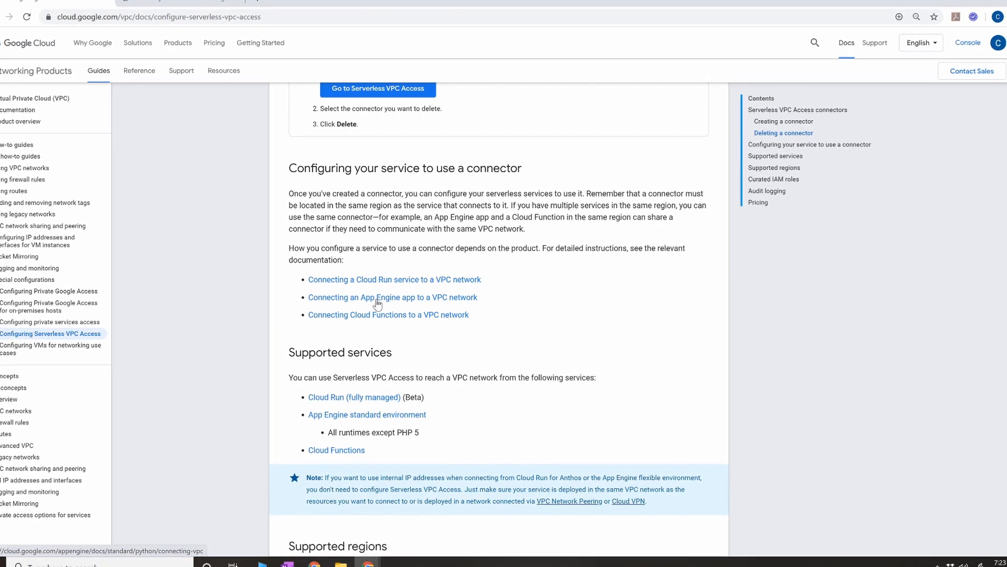
{"action": "scroll", "coordinate": [327, 334], "scroll_direction": "down", "scroll_amount": 1}
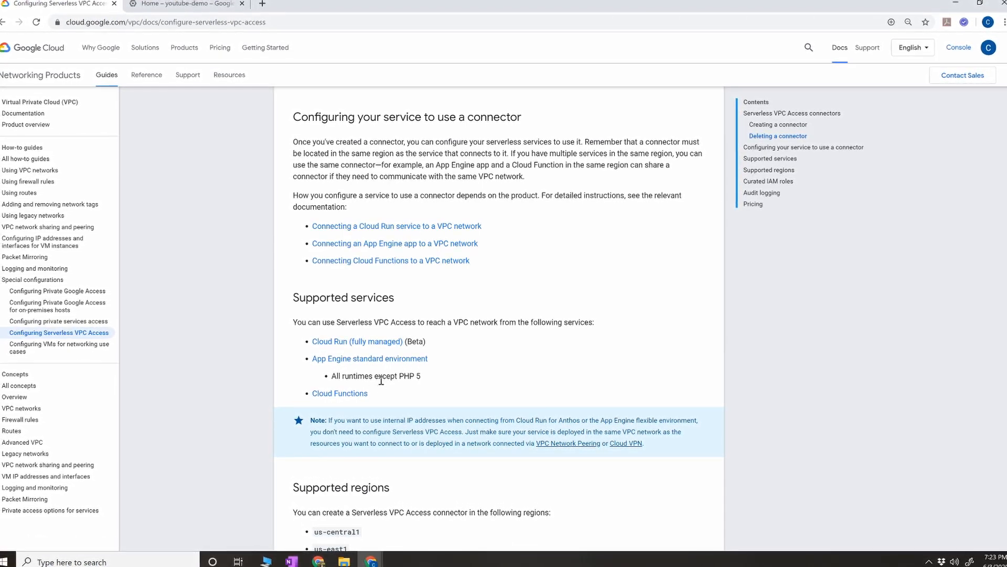
{"action": "left_click_drag", "start_coordinate": [399, 378], "coordinate": [421, 376]}
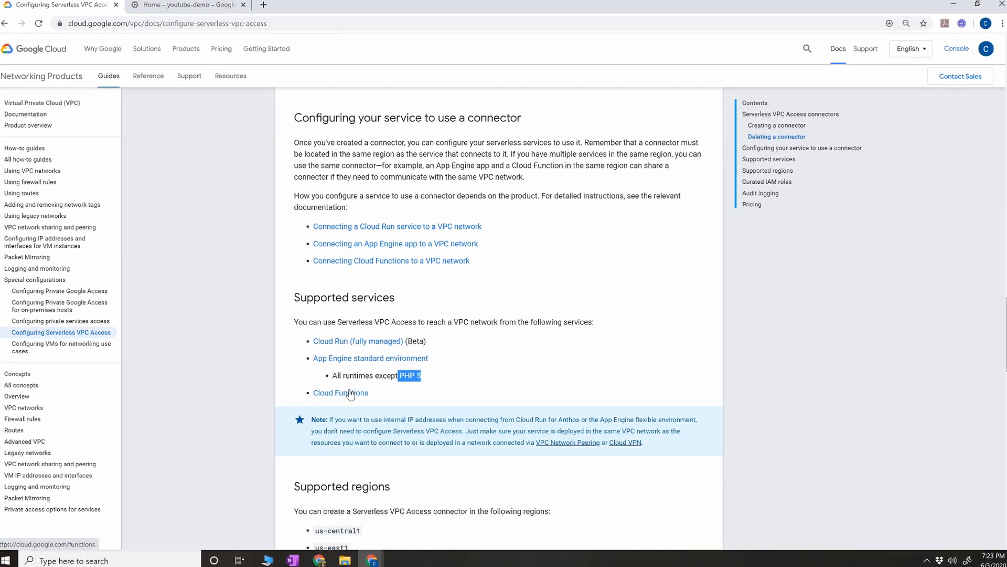
{"action": "scroll", "coordinate": [443, 374], "scroll_direction": "down", "scroll_amount": 7}
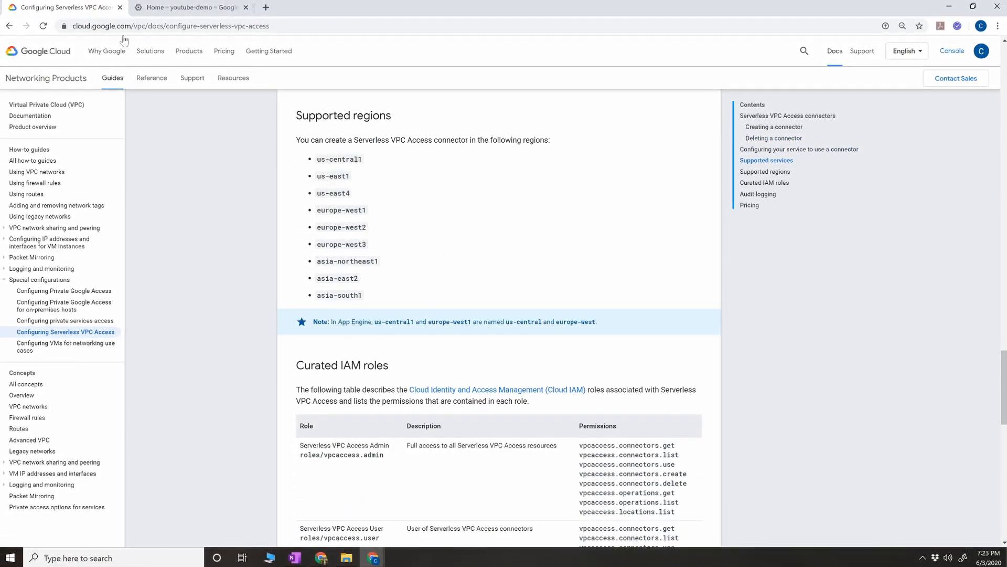
Step: Switch to the Google Cloud console and choose My First Project as the working project
{"action": "left_click", "coordinate": [178, 7]}
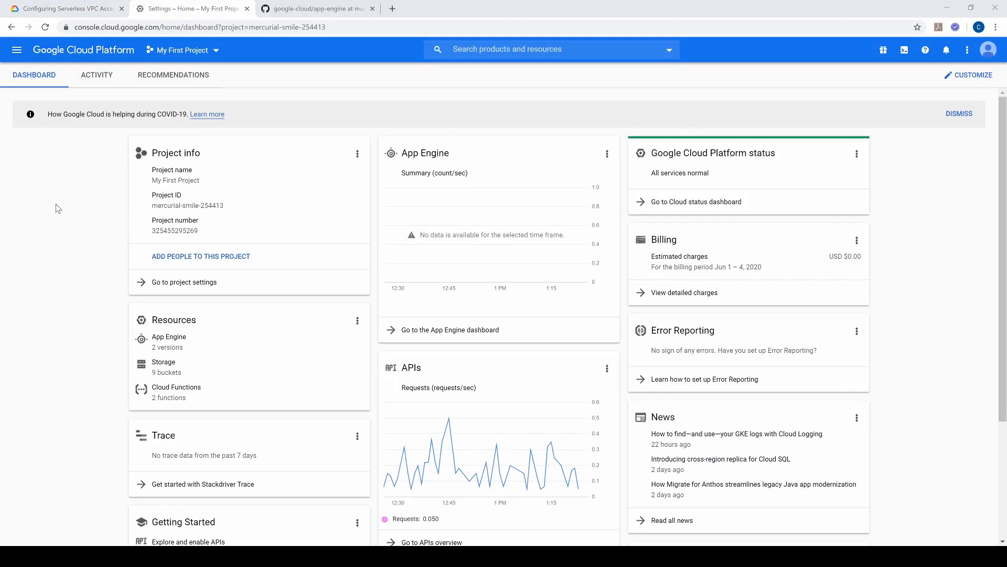
{"action": "left_click", "coordinate": [167, 50]}
{"action": "left_click", "coordinate": [178, 224]}
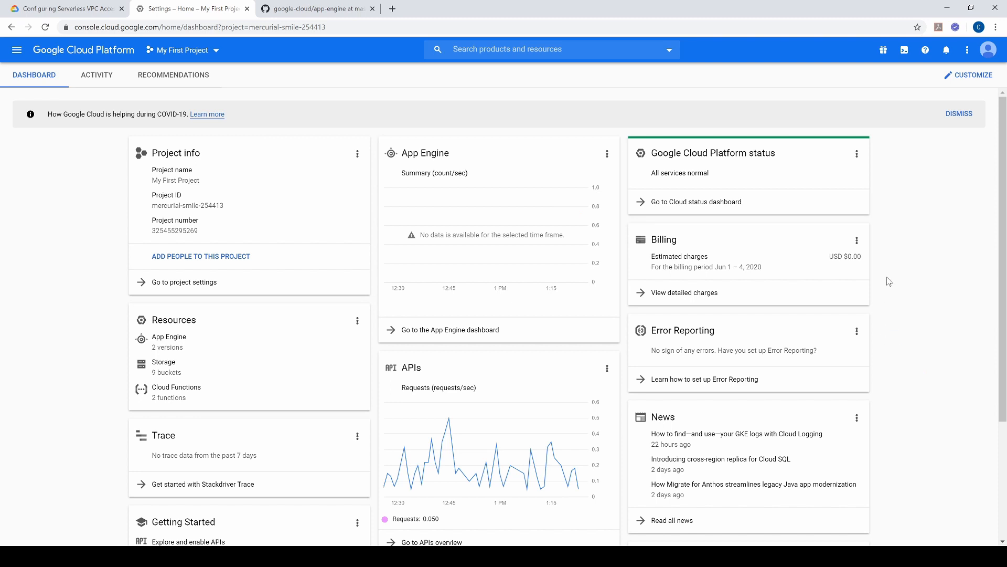
Step: Open Cloud Shell in its own browser tab and close the embedded terminal on the console dashboard
{"action": "left_click", "coordinate": [903, 55]}
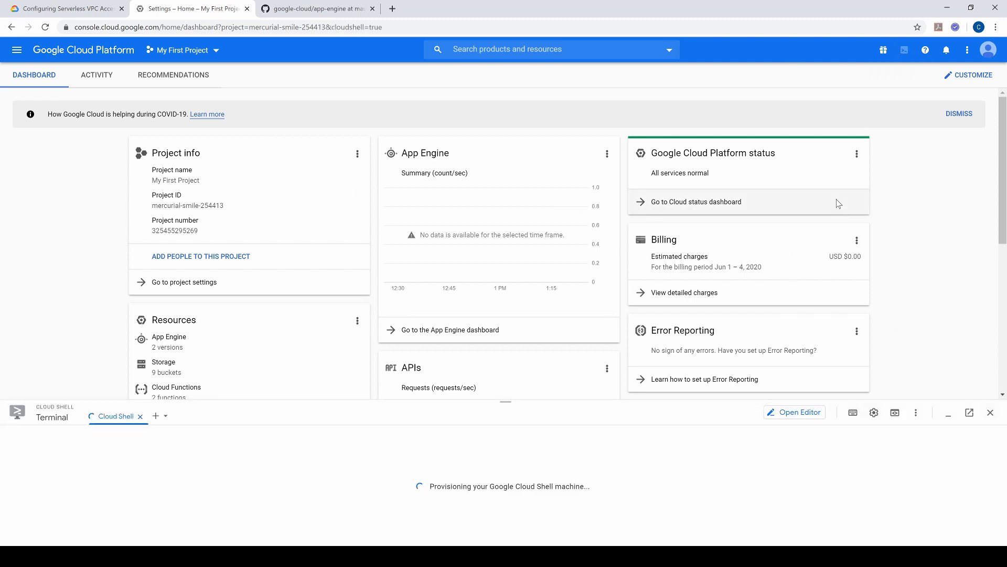
{"action": "left_click", "coordinate": [969, 413]}
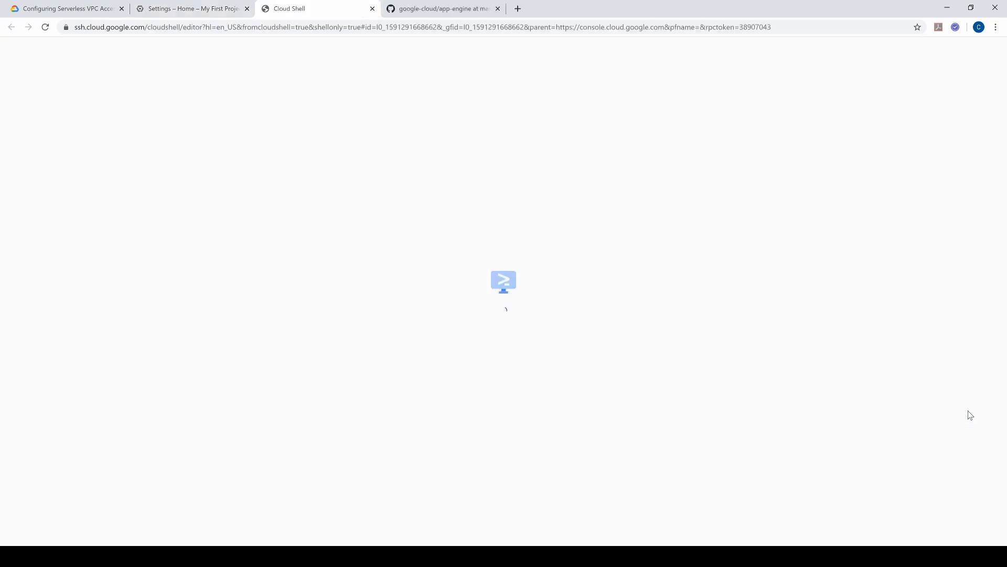
{"action": "left_click", "coordinate": [219, 10]}
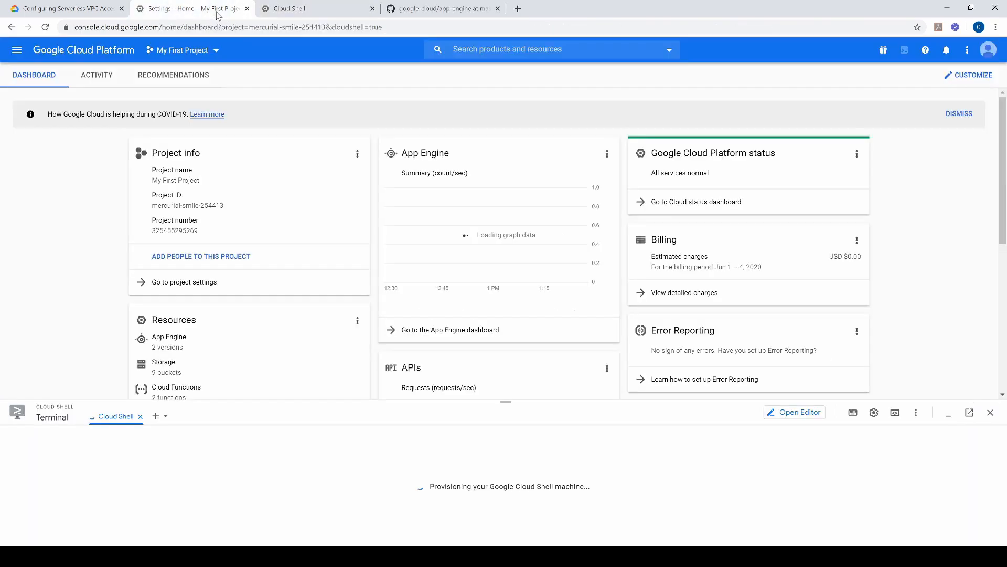
{"action": "left_click", "coordinate": [990, 412]}
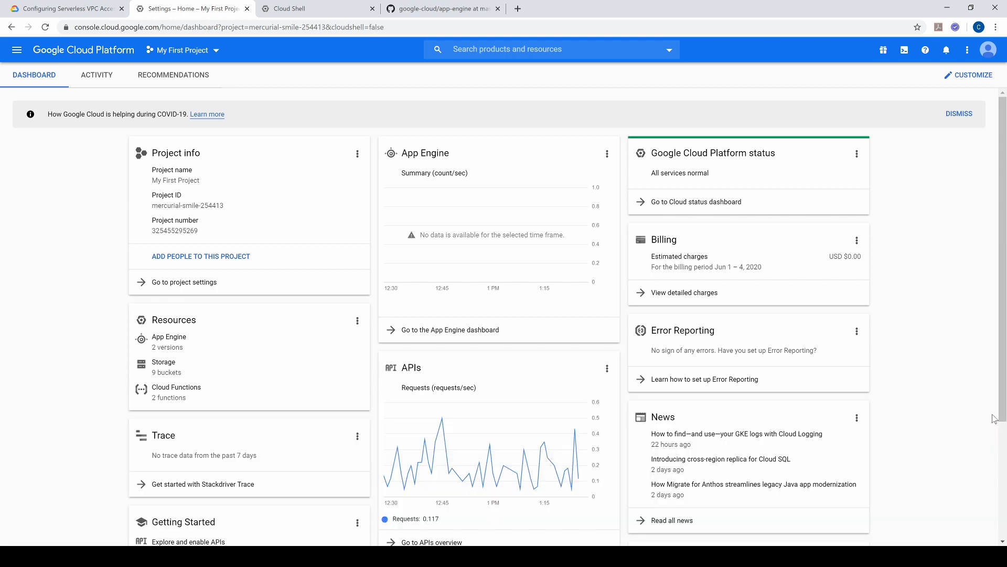
Step: Search the console for "cloudsql" and open the Cloud SQL API overview
{"action": "left_click", "coordinate": [547, 52]}
{"action": "type", "text": "cloudsql"}
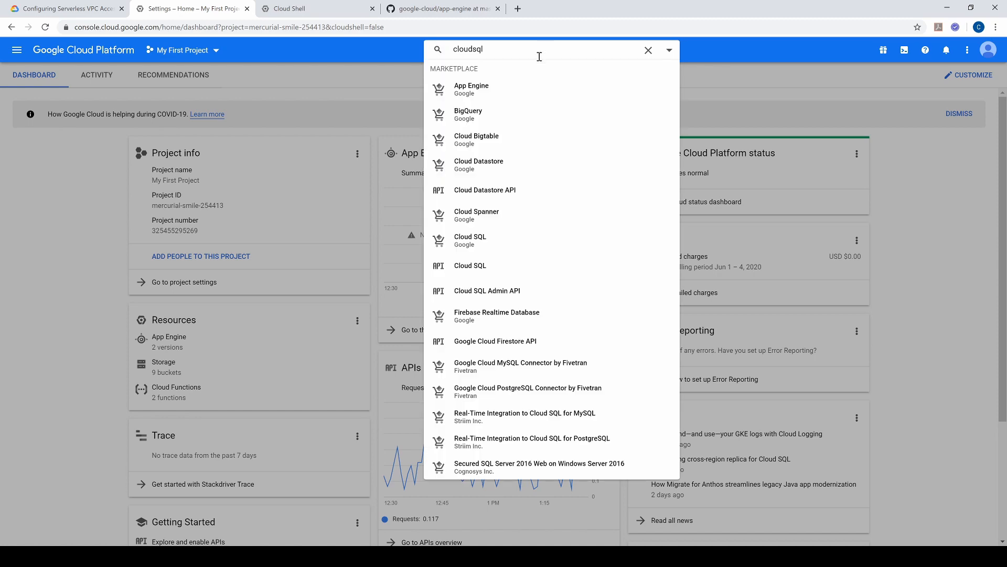
{"action": "left_click", "coordinate": [479, 268]}
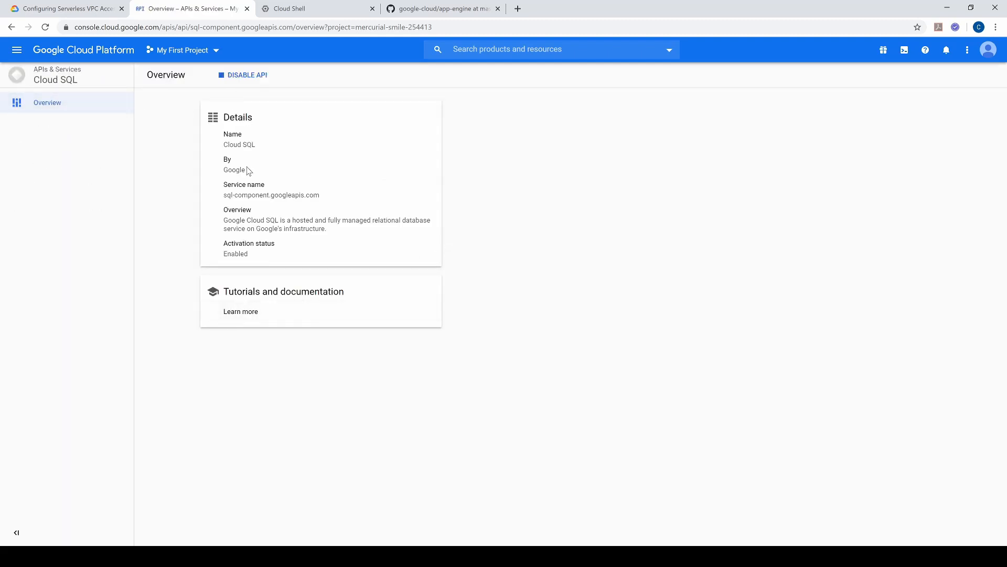
Step: Search the console for "cloud sql" and open the SQL instances page
{"action": "left_click", "coordinate": [517, 45]}
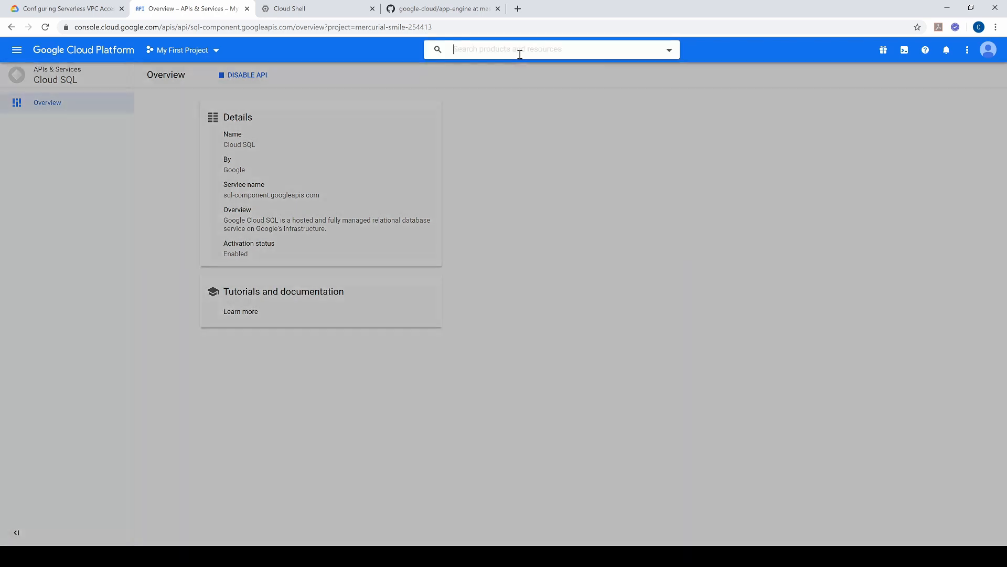
{"action": "type", "text": "clou"}
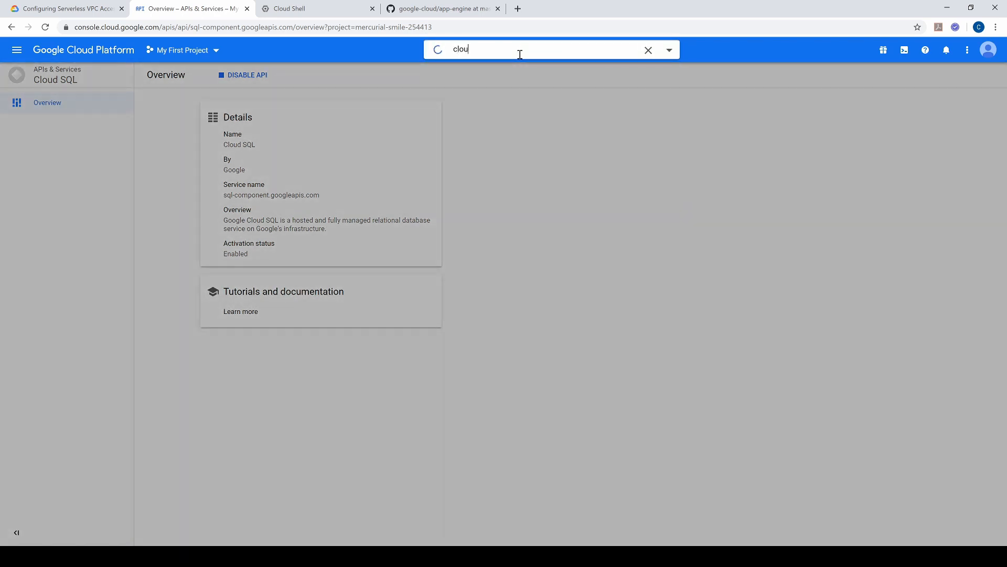
{"action": "type", "text": "d sql"}
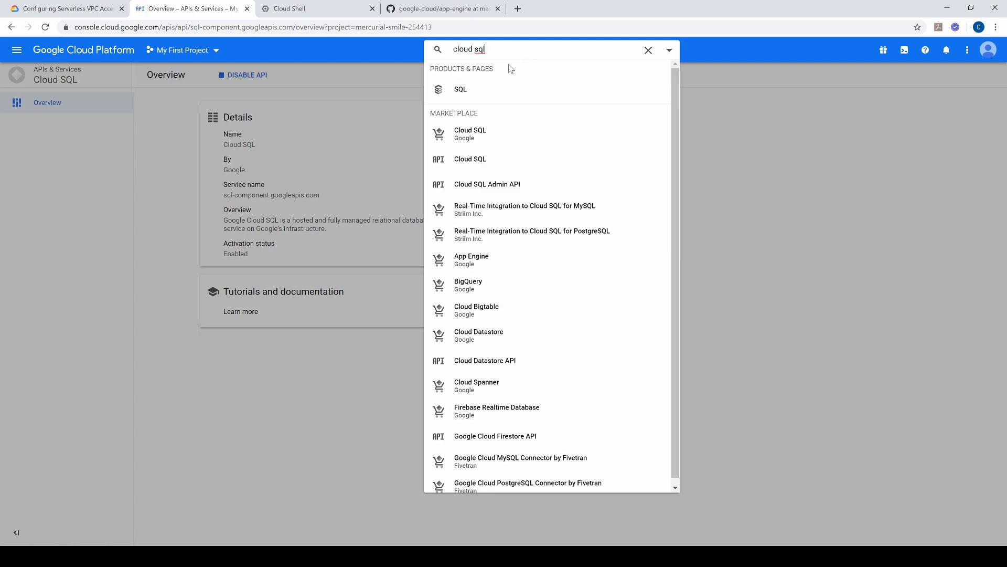
{"action": "left_click", "coordinate": [456, 88]}
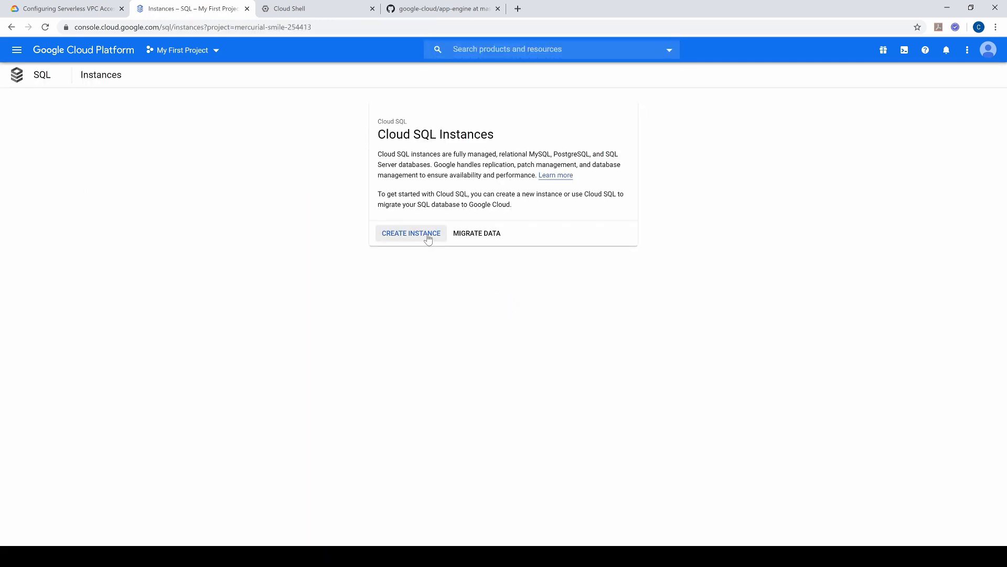
Step: Start a new MySQL instance with the instance ID youtubedemo and fill in a generated root password
{"action": "left_click", "coordinate": [428, 237]}
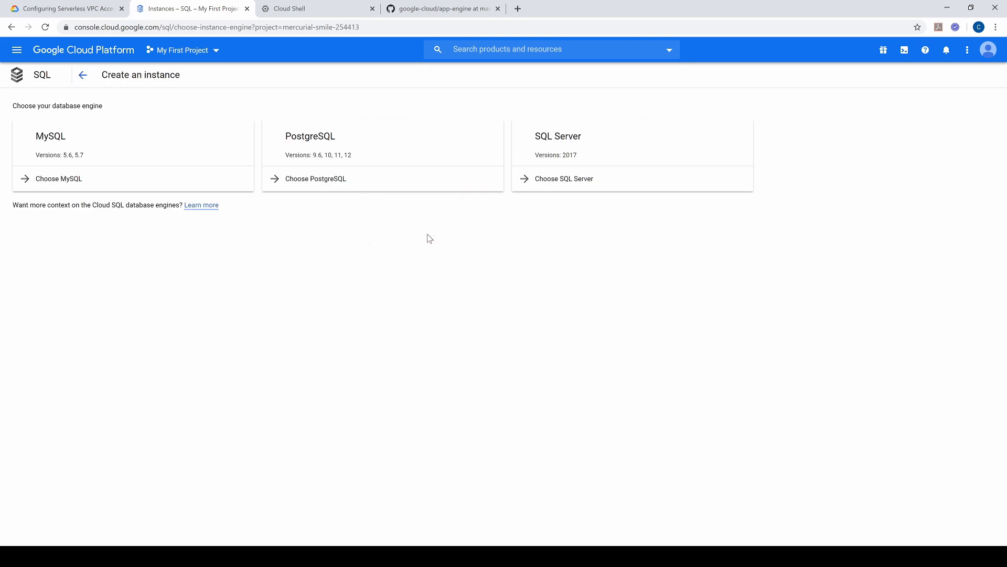
{"action": "left_click", "coordinate": [50, 188]}
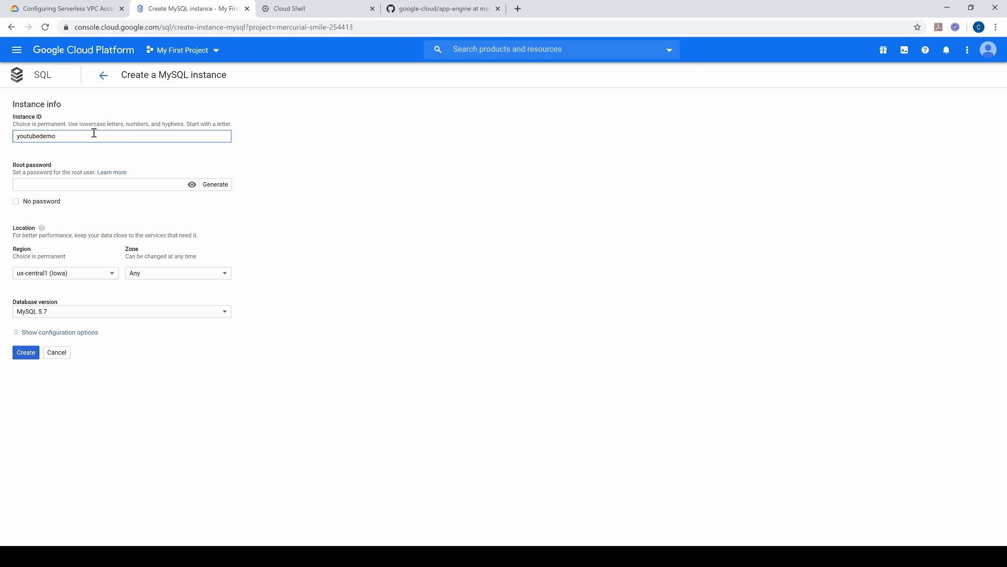
{"action": "left_click", "coordinate": [215, 184]}
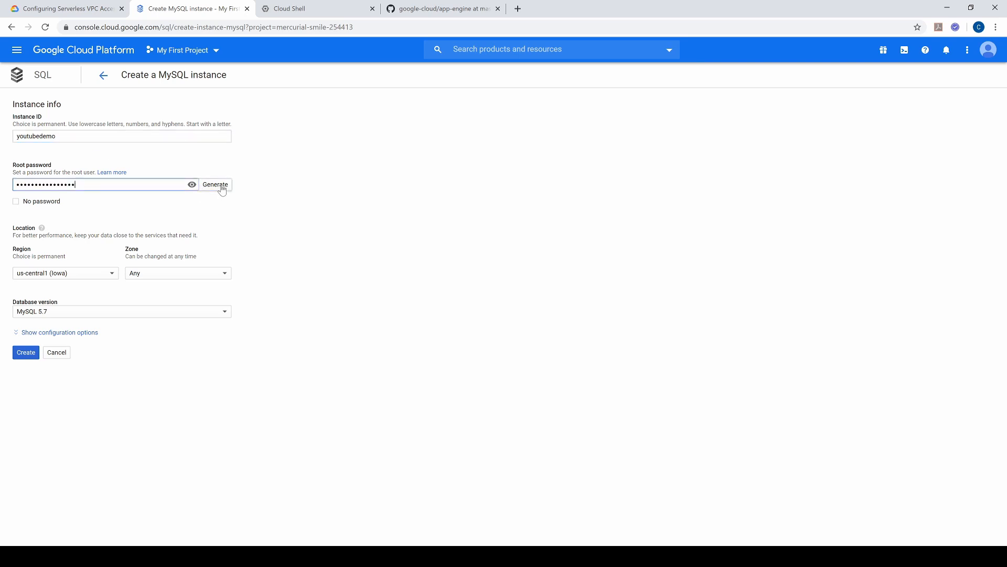
Step: Expand the instance's configuration options and enable Private IP in the connectivity settings
{"action": "left_click", "coordinate": [93, 336]}
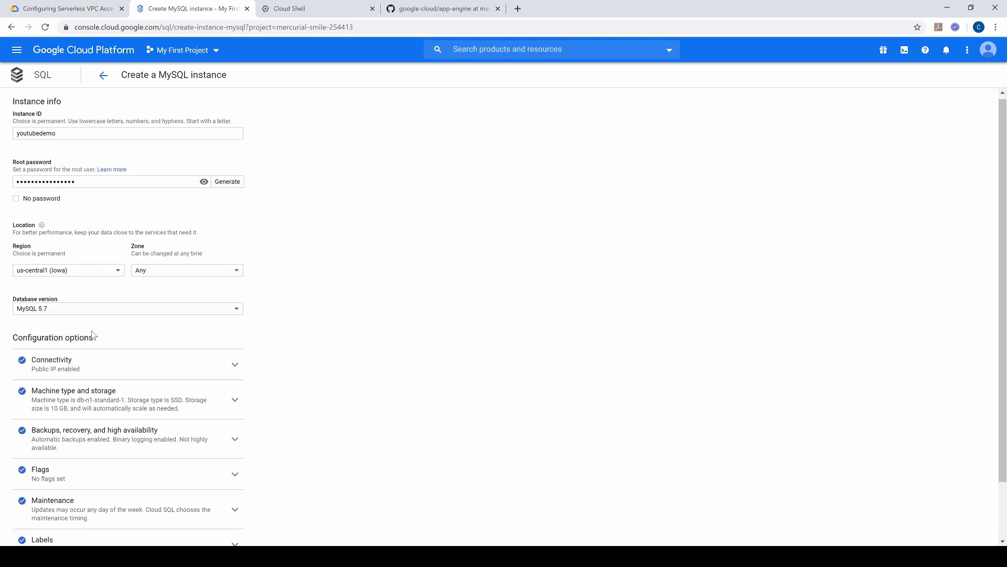
{"action": "scroll", "coordinate": [99, 337], "scroll_direction": "down", "scroll_amount": 1}
{"action": "left_click", "coordinate": [235, 317]}
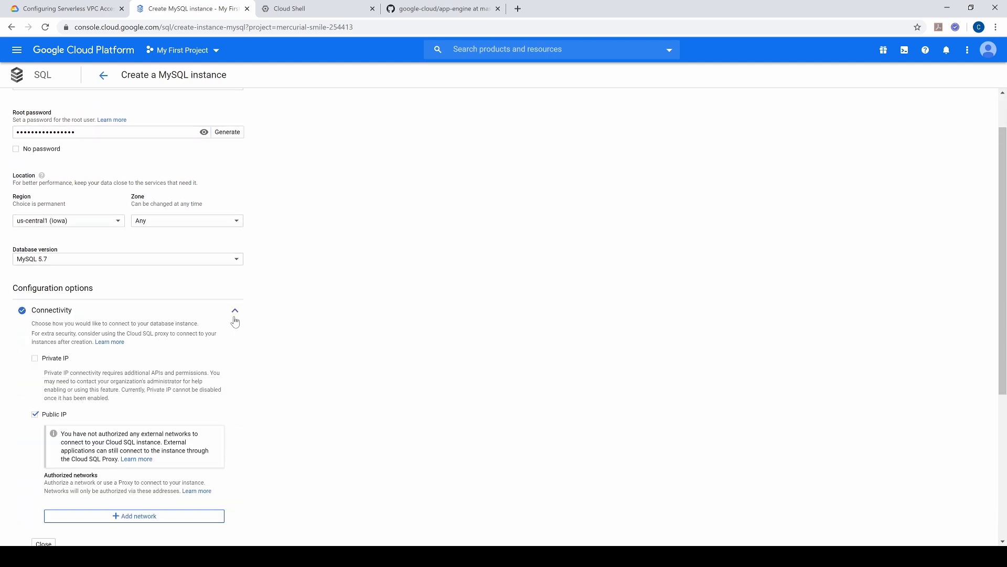
{"action": "left_click", "coordinate": [36, 359]}
{"action": "left_click", "coordinate": [608, 332]}
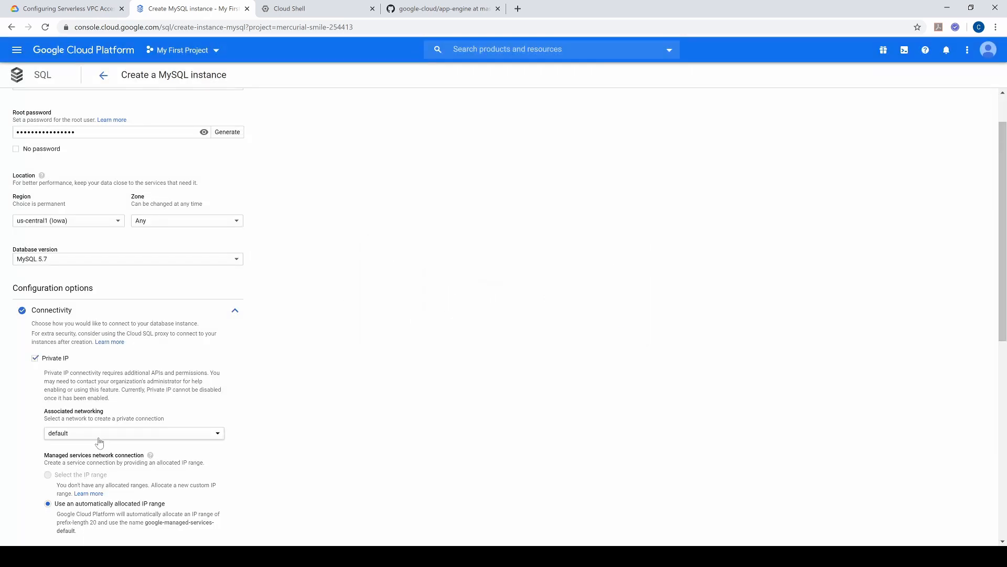
Step: Associate the private IP with the default network, keep the automatically allocated IP range, and create the MySQL instance
{"action": "left_click", "coordinate": [119, 439]}
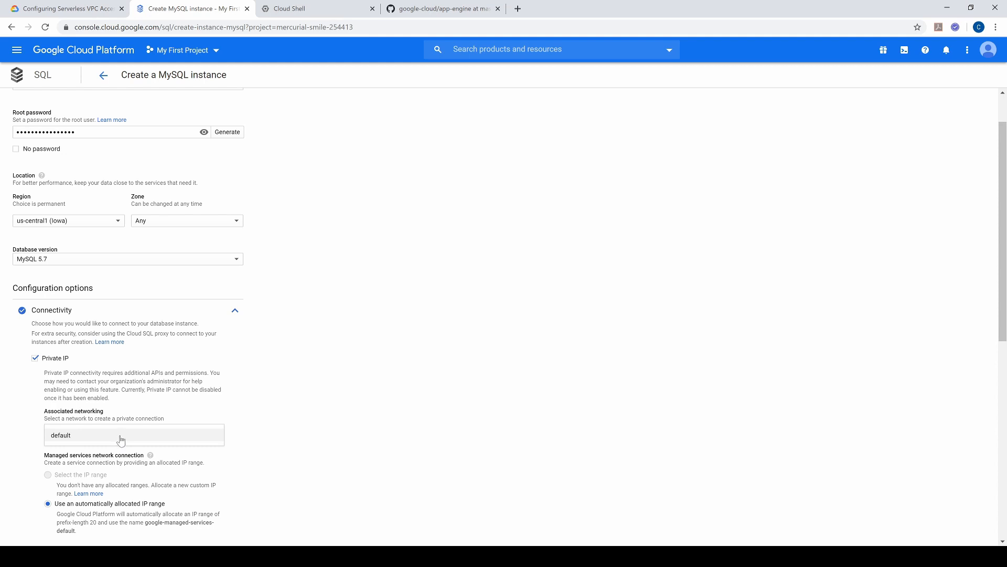
{"action": "left_click", "coordinate": [210, 436]}
{"action": "scroll", "coordinate": [328, 396], "scroll_direction": "down", "scroll_amount": 3}
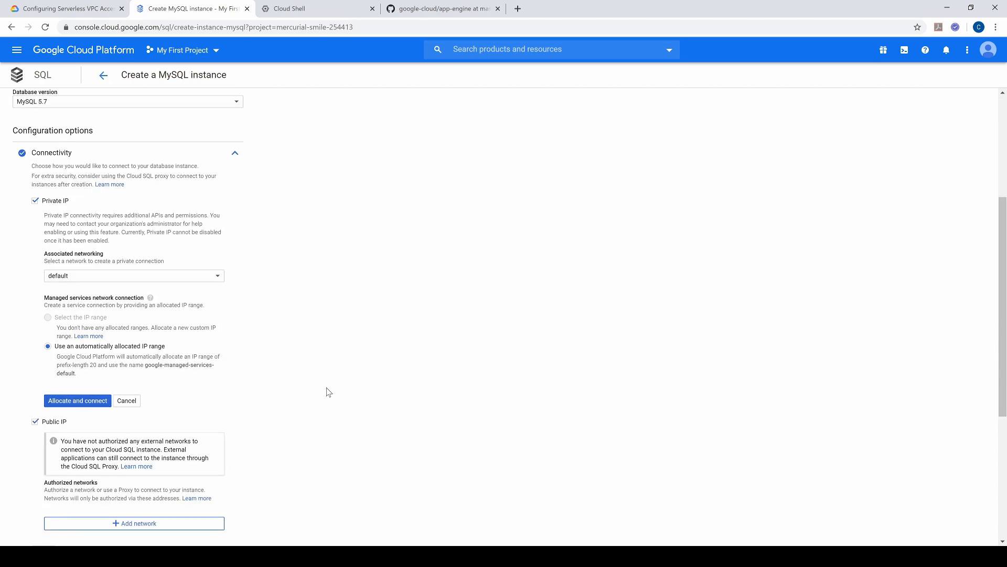
{"action": "scroll", "coordinate": [152, 257], "scroll_direction": "down", "scroll_amount": 4}
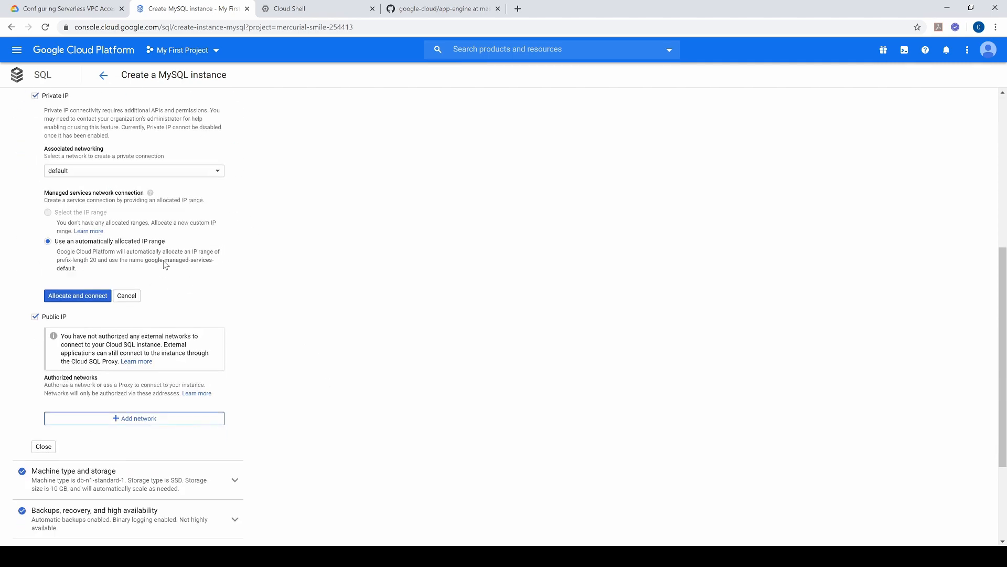
{"action": "scroll", "coordinate": [152, 315], "scroll_direction": "down", "scroll_amount": 1}
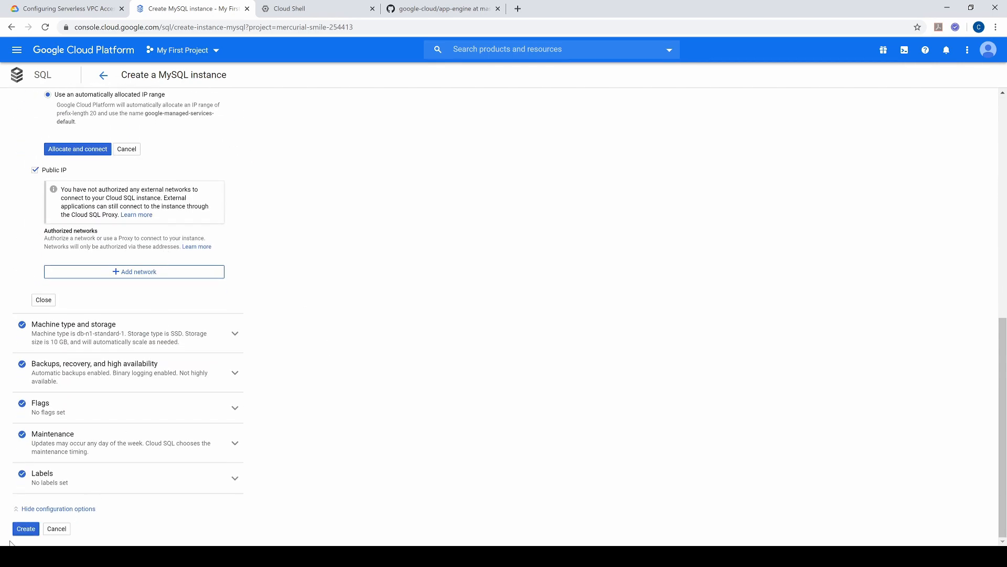
{"action": "left_click", "coordinate": [26, 527]}
{"action": "scroll", "coordinate": [313, 317], "scroll_direction": "up", "scroll_amount": 3}
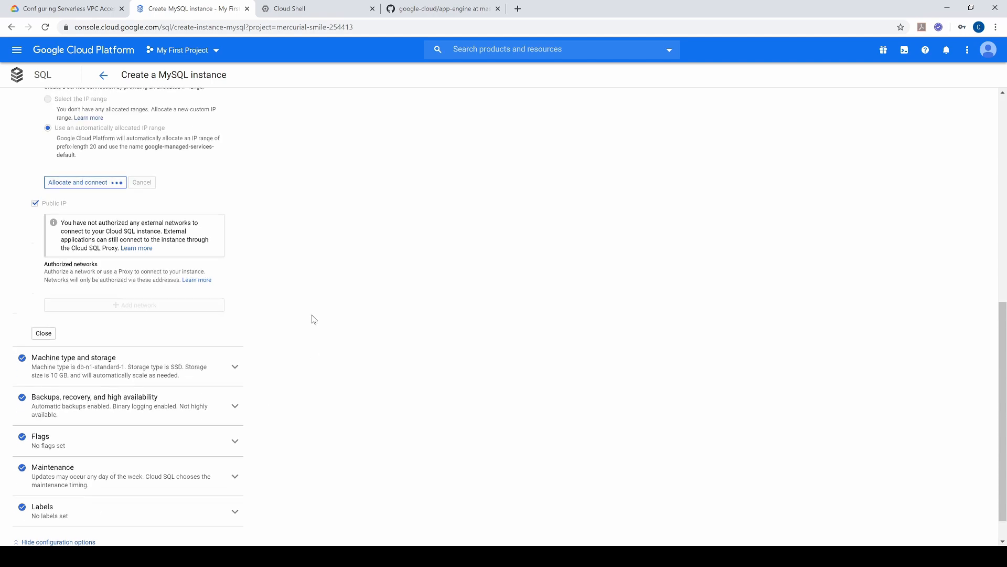
{"action": "scroll", "coordinate": [127, 233], "scroll_direction": "up", "scroll_amount": 2}
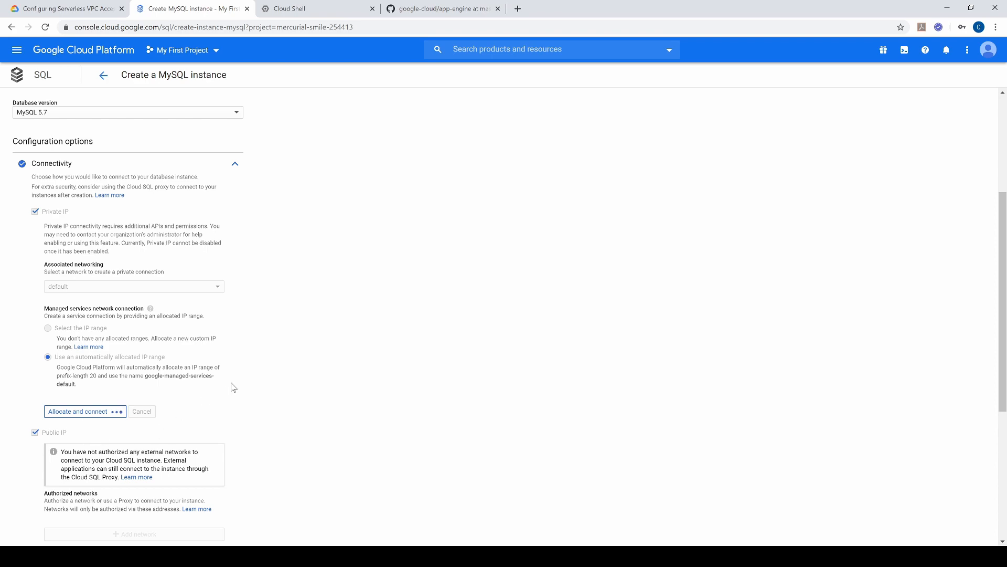
{"action": "scroll", "coordinate": [231, 386], "scroll_direction": "down", "scroll_amount": 5}
{"action": "scroll", "coordinate": [231, 386], "scroll_direction": "up", "scroll_amount": 5}
{"action": "scroll", "coordinate": [147, 336], "scroll_direction": "up", "scroll_amount": 4}
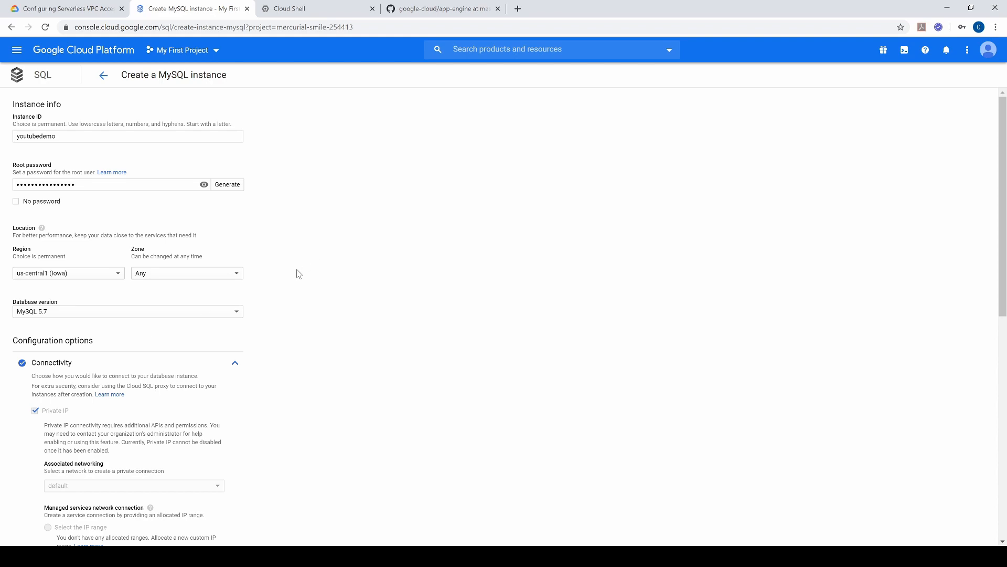
{"action": "scroll", "coordinate": [298, 274], "scroll_direction": "down", "scroll_amount": 4}
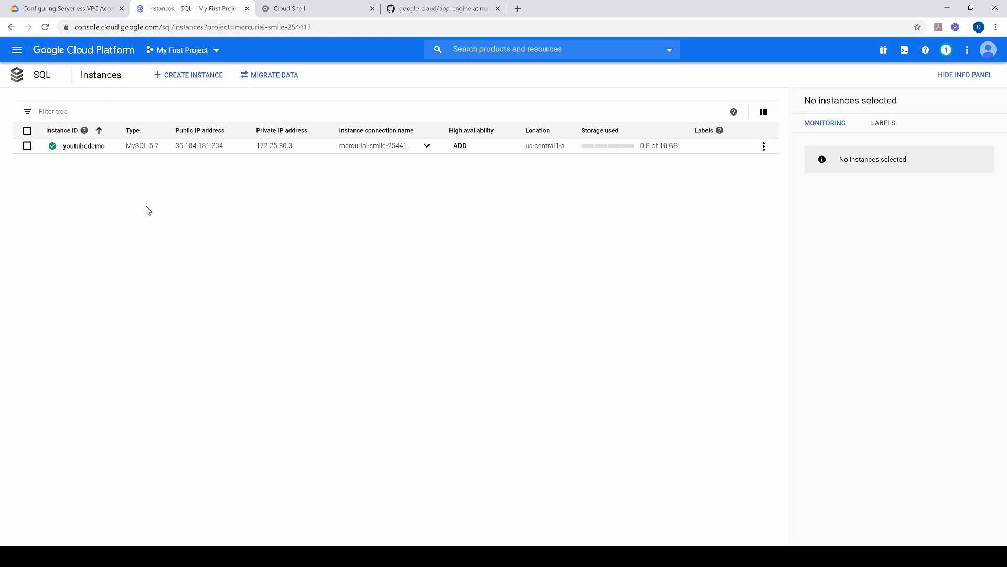
Step: Open the youtubedemo instance and create a database named demo with the utf8 character set
{"action": "left_click", "coordinate": [84, 146]}
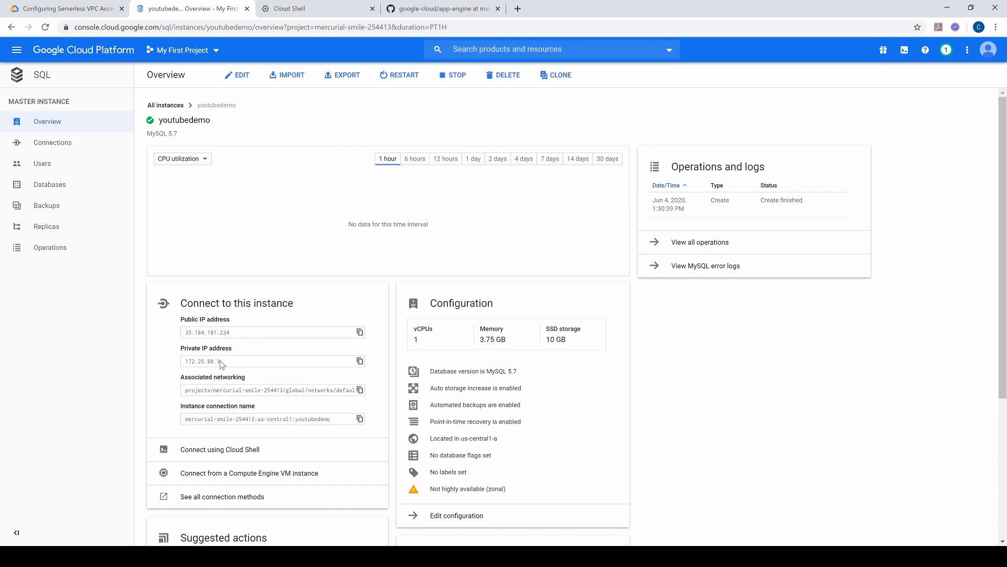
{"action": "left_click", "coordinate": [38, 188]}
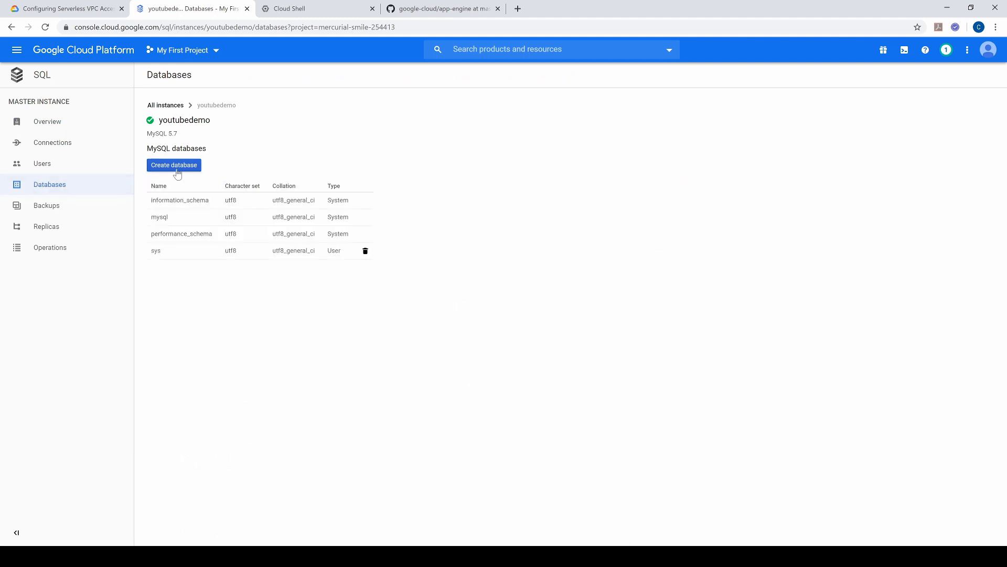
{"action": "left_click", "coordinate": [177, 169]}
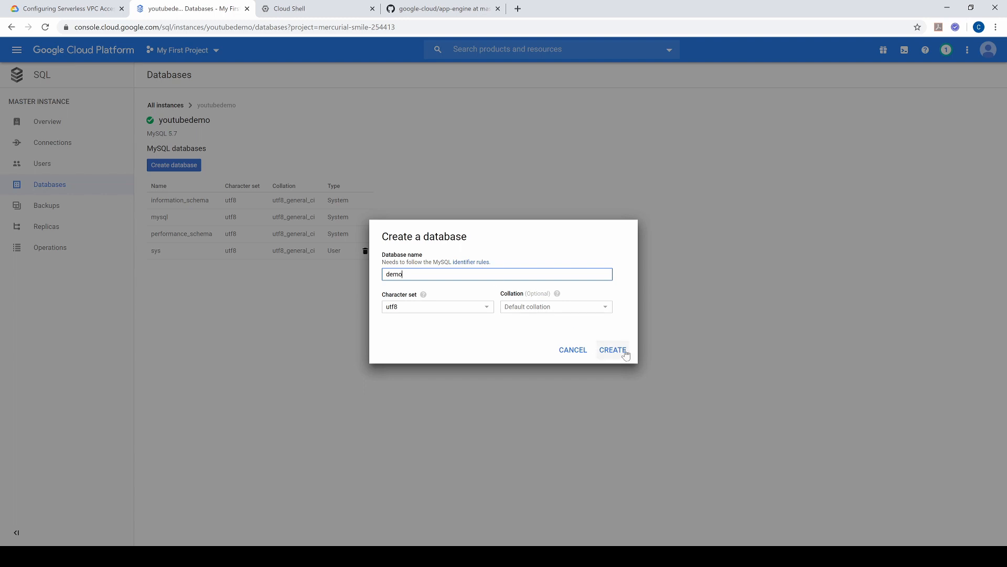
{"action": "left_click", "coordinate": [619, 350]}
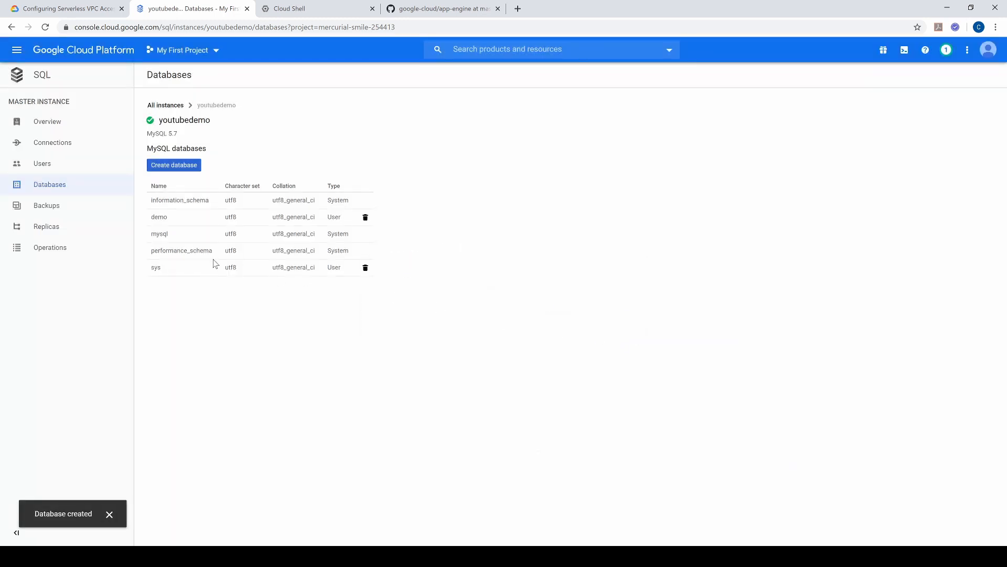
Step: Create a MySQL user account mastergk on the youtubedemo instance, entering the account password and allowing any host
{"action": "left_click", "coordinate": [72, 171]}
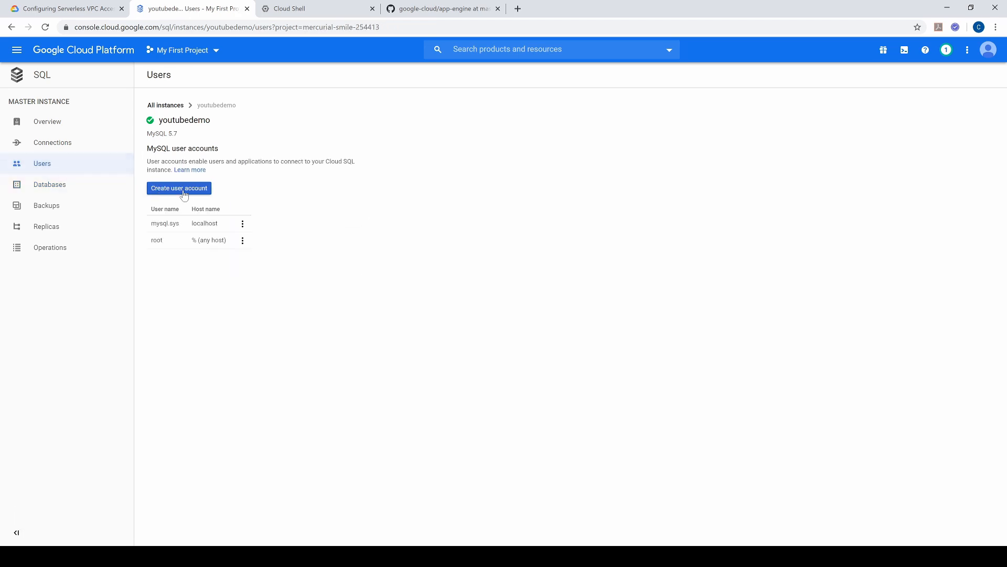
{"action": "left_click", "coordinate": [188, 190]}
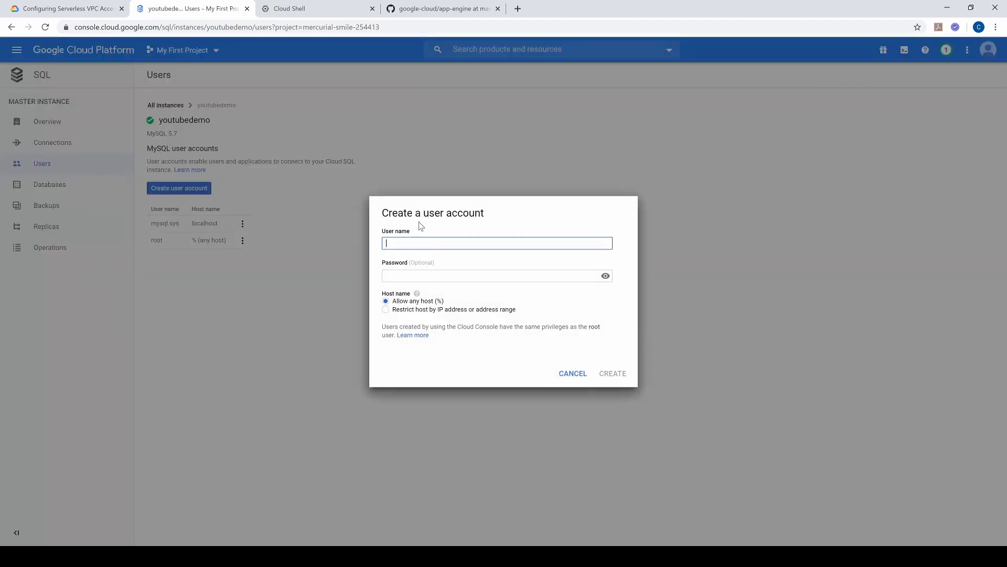
{"action": "type", "text": "mastergk"}
{"action": "key", "text": "Tab"}
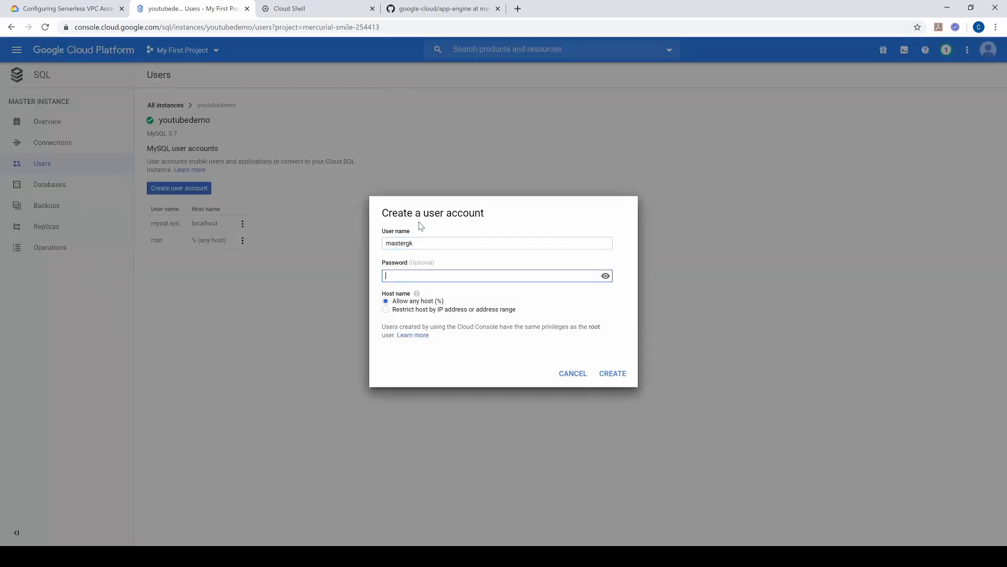
{"action": "type", "text": "pass"}
{"action": "left_click", "coordinate": [616, 373]}
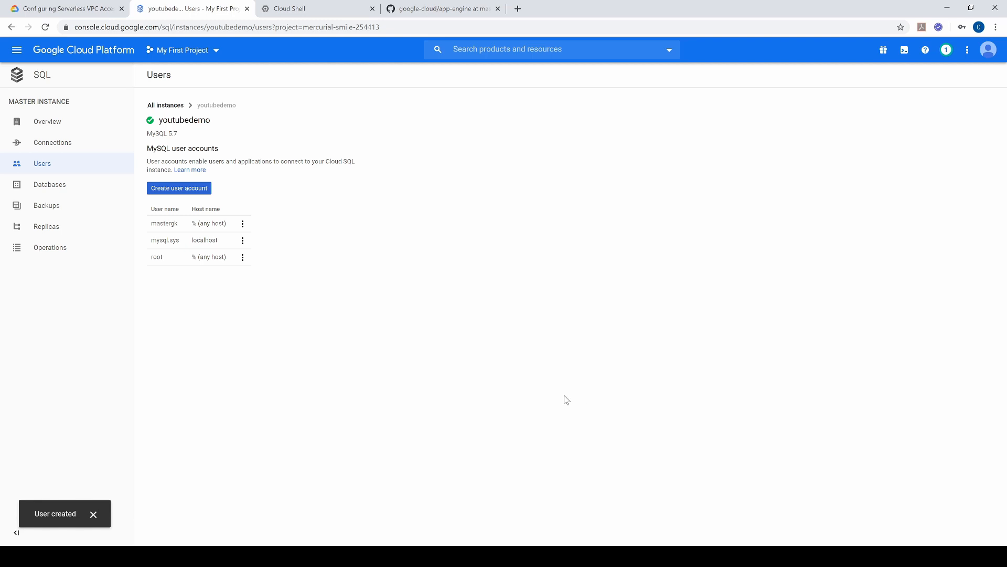
Step: Search the console for "vpc serverless", open Serverless VPC access and enable the Serverless VPC Access API
{"action": "left_click", "coordinate": [70, 123]}
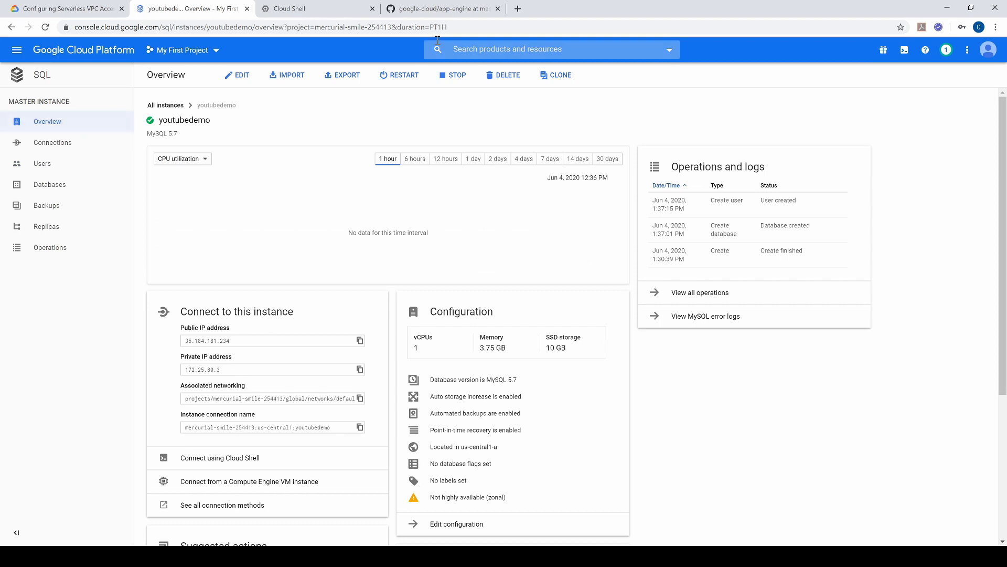
{"action": "left_click", "coordinate": [474, 46]}
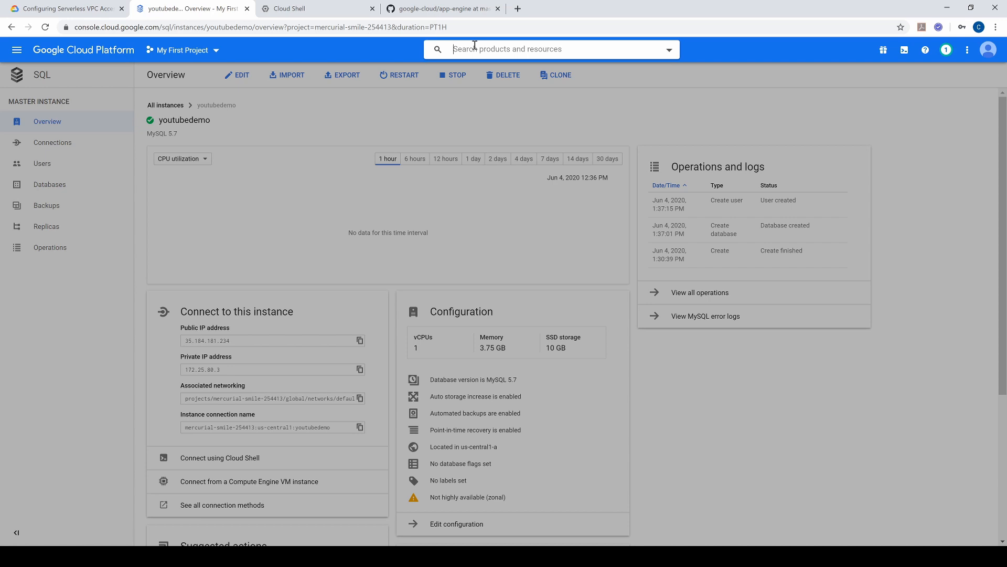
{"action": "type", "text": "vpc serverless"}
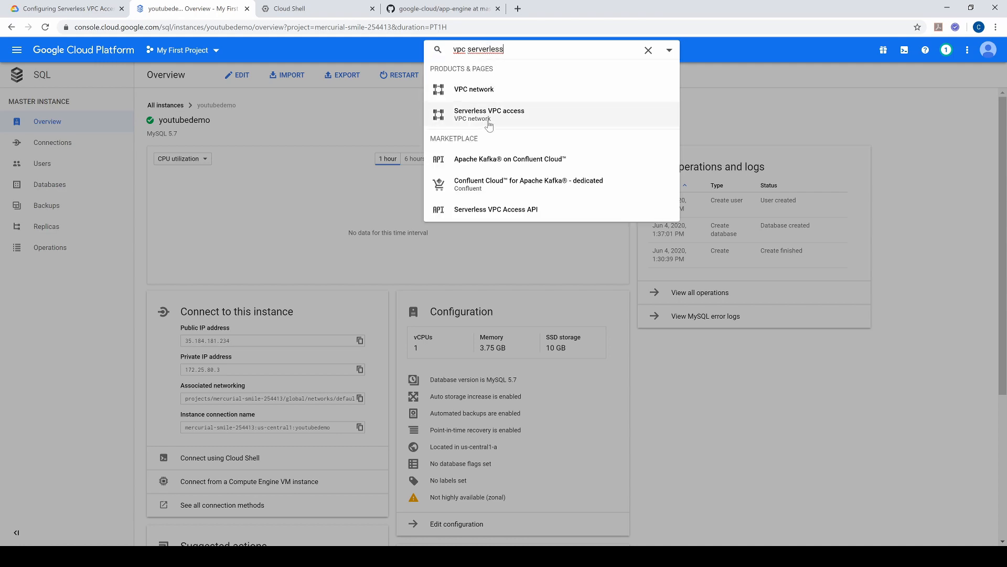
{"action": "left_click", "coordinate": [489, 121]}
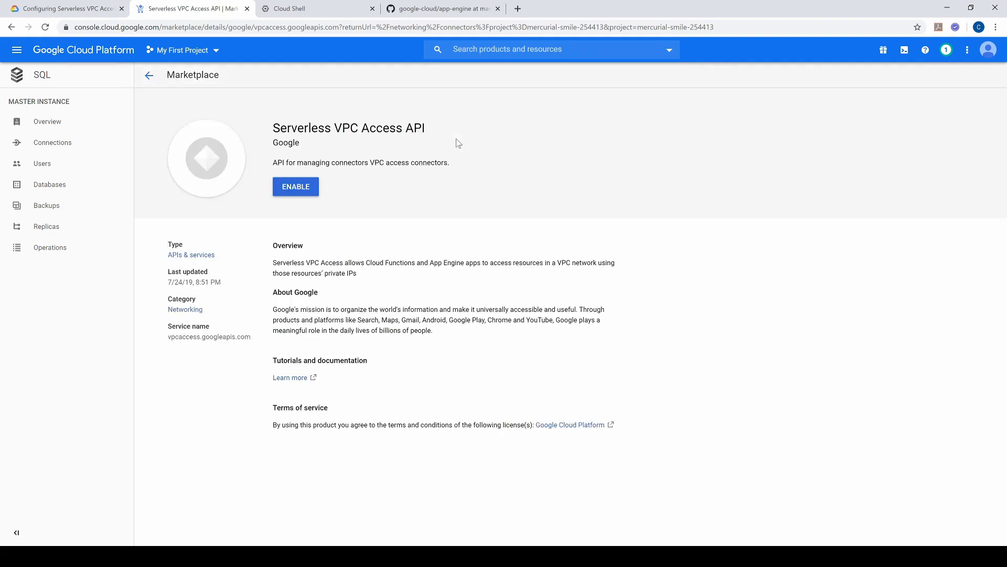
{"action": "left_click", "coordinate": [297, 189]}
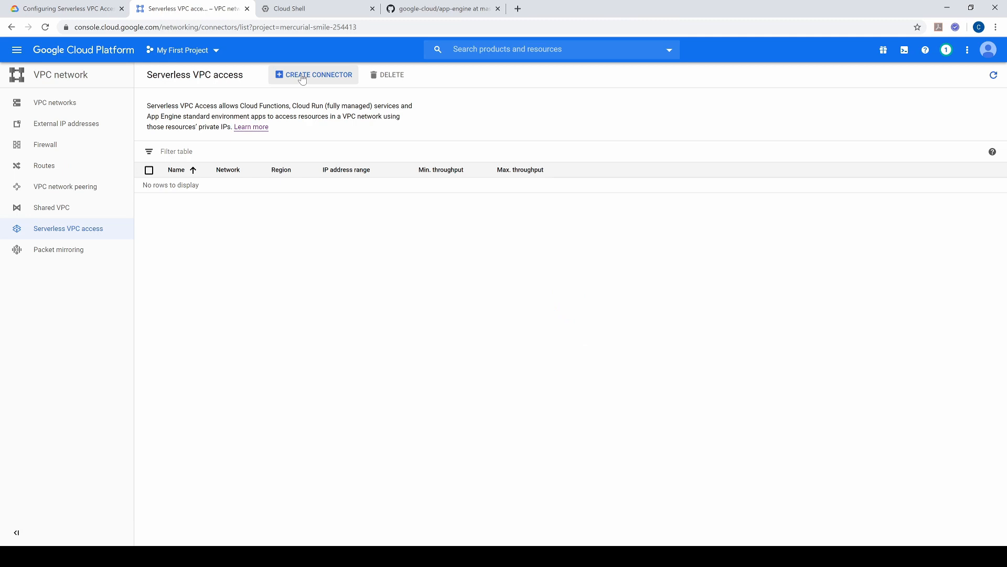
Step: Start a new Serverless VPC access connector and name it connect-to-sql
{"action": "left_click", "coordinate": [303, 77]}
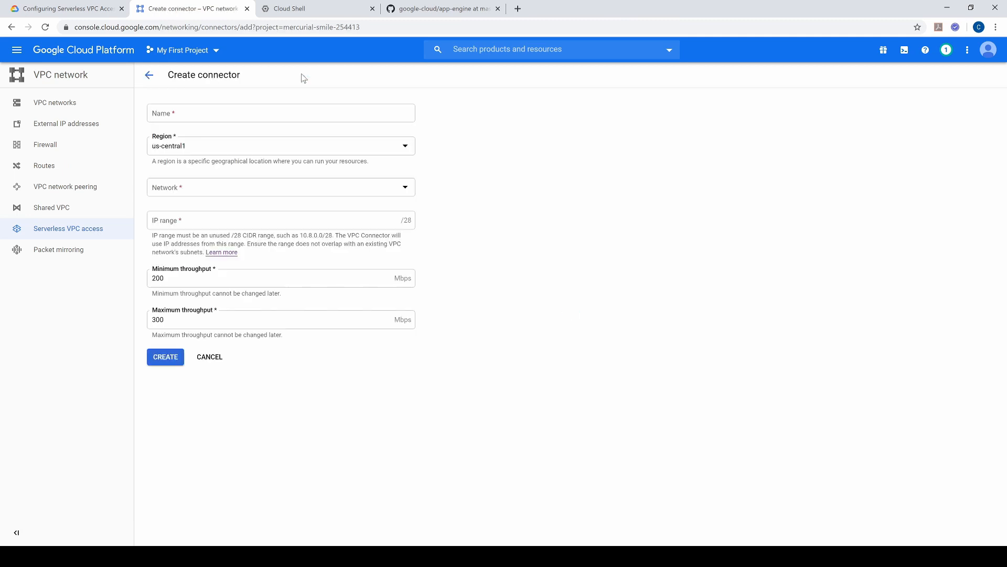
{"action": "left_click", "coordinate": [241, 114]}
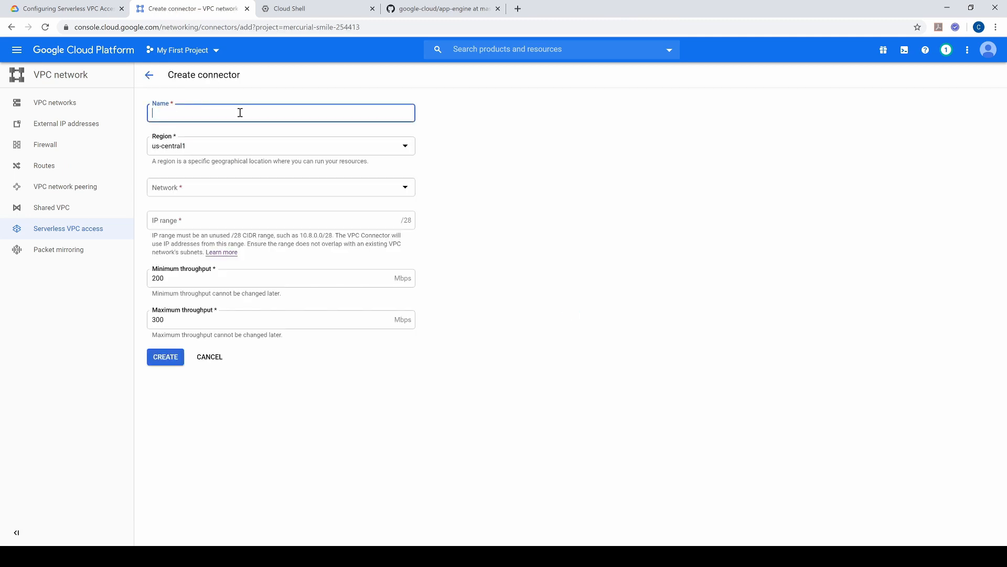
{"action": "left_click", "coordinate": [221, 129]}
{"action": "key", "text": "BackSpace"}
{"action": "key", "text": "BackSpace"}
{"action": "key", "text": "BackSpace"}
{"action": "type", "text": "sql"}
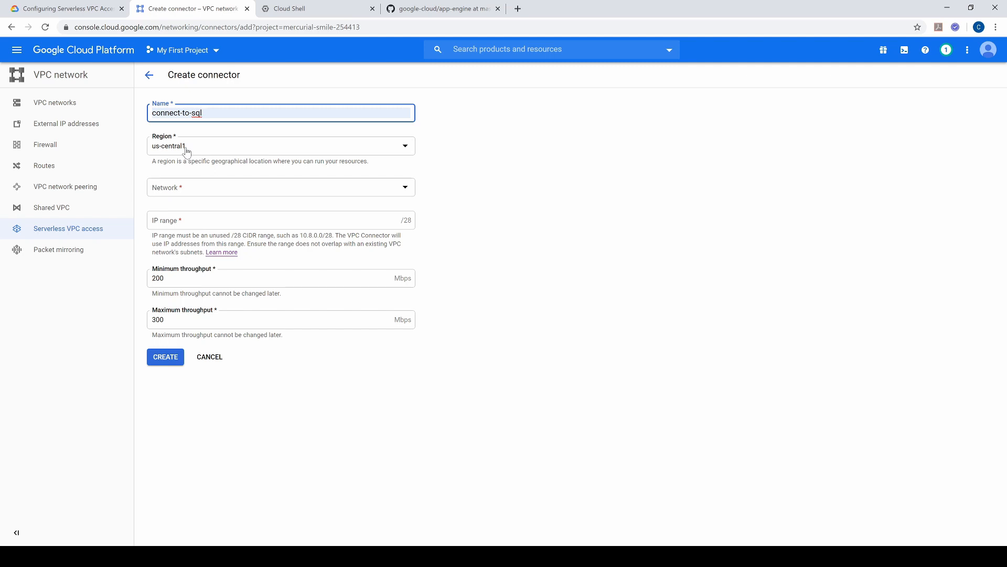
Step: Assign the default network and IP range 10.8.0.0/28 to the connector, and create it
{"action": "left_click", "coordinate": [193, 192]}
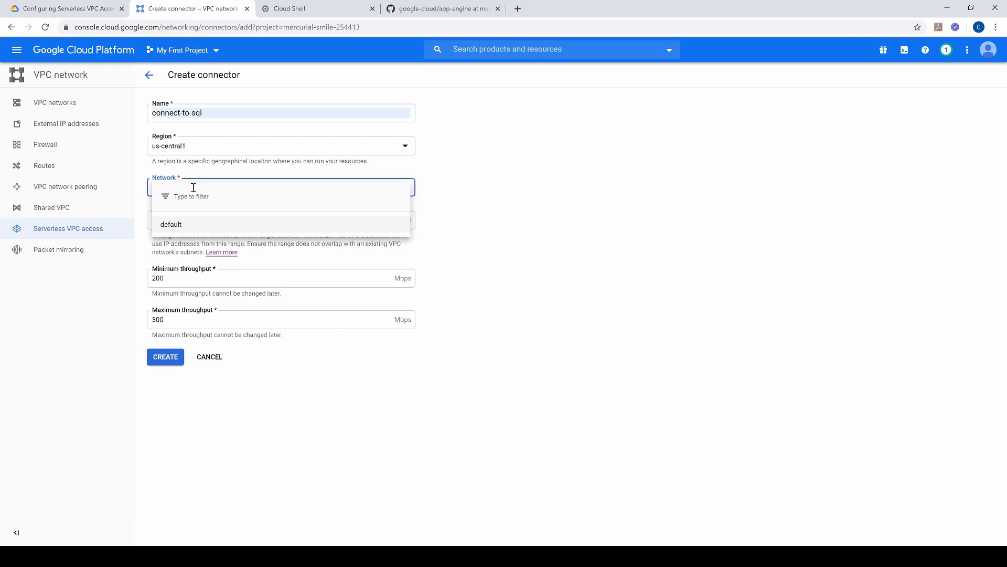
{"action": "left_click", "coordinate": [187, 227]}
{"action": "left_click", "coordinate": [189, 225]}
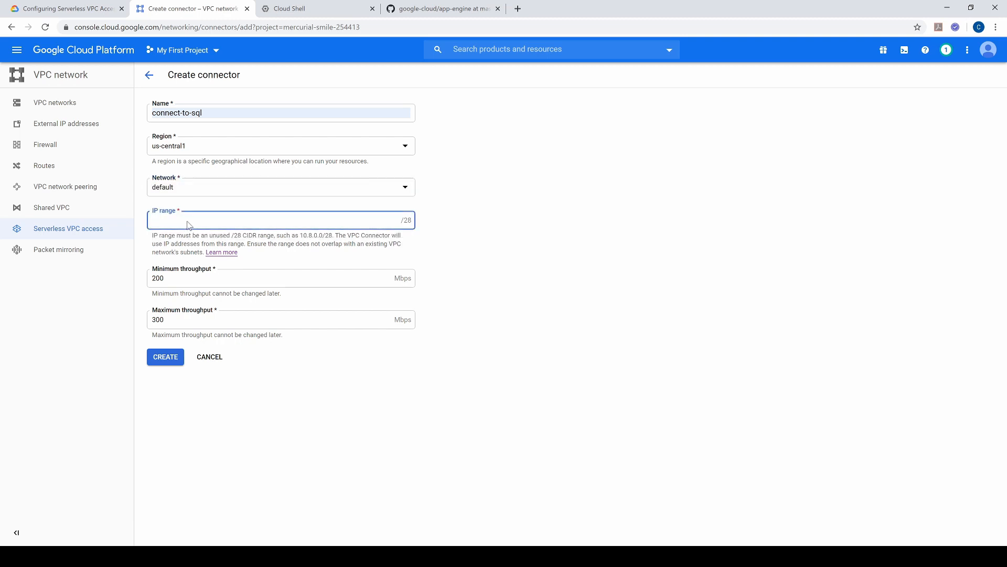
{"action": "type", "text": "10.8.0.0/"}
{"action": "left_click", "coordinate": [446, 231]}
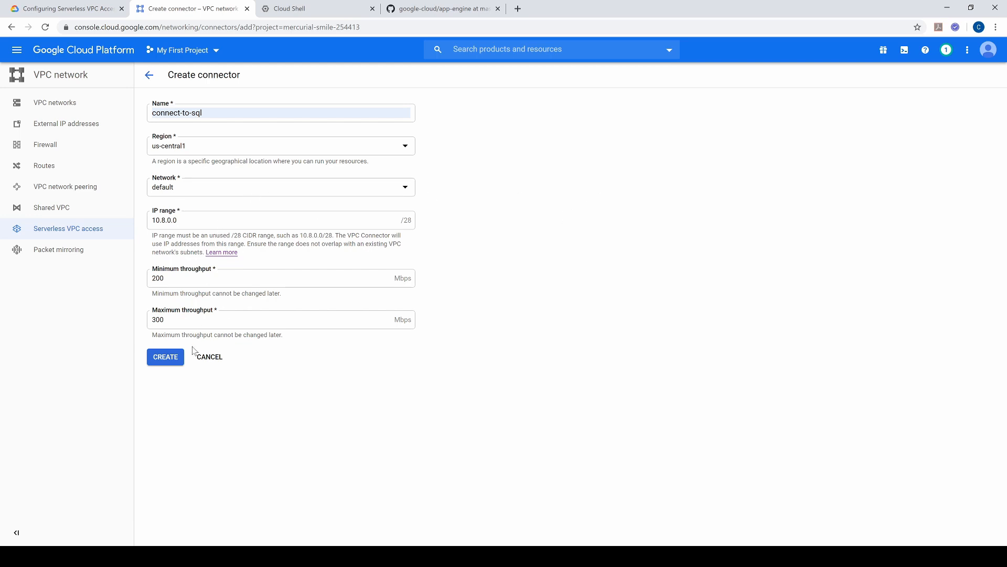
{"action": "left_click", "coordinate": [165, 360]}
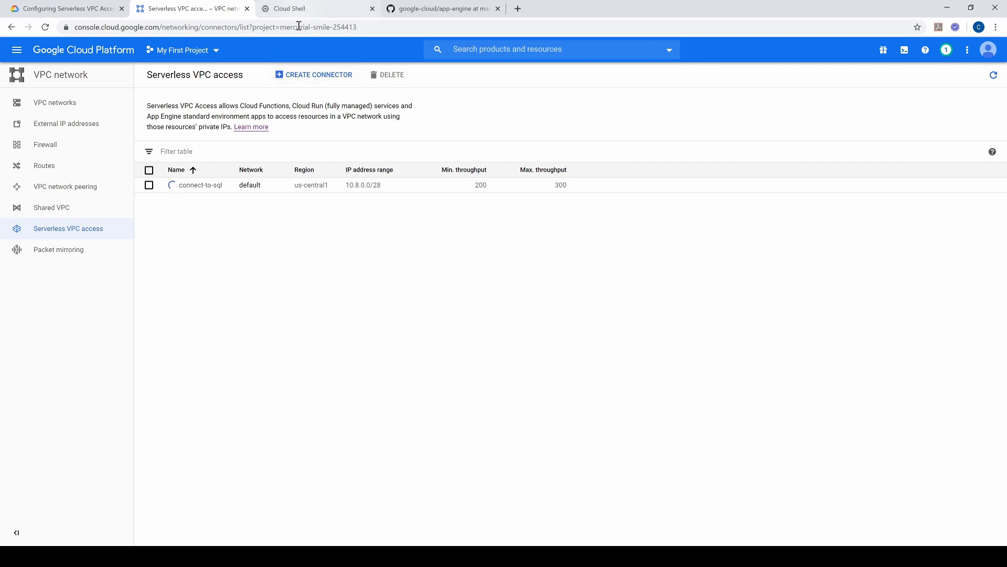
Step: In Cloud Shell, run gcloud config set project mercurial-smile-254413, copying the ID of My First Project from the console's project list
{"action": "left_click", "coordinate": [303, 9]}
{"action": "left_click", "coordinate": [278, 154]}
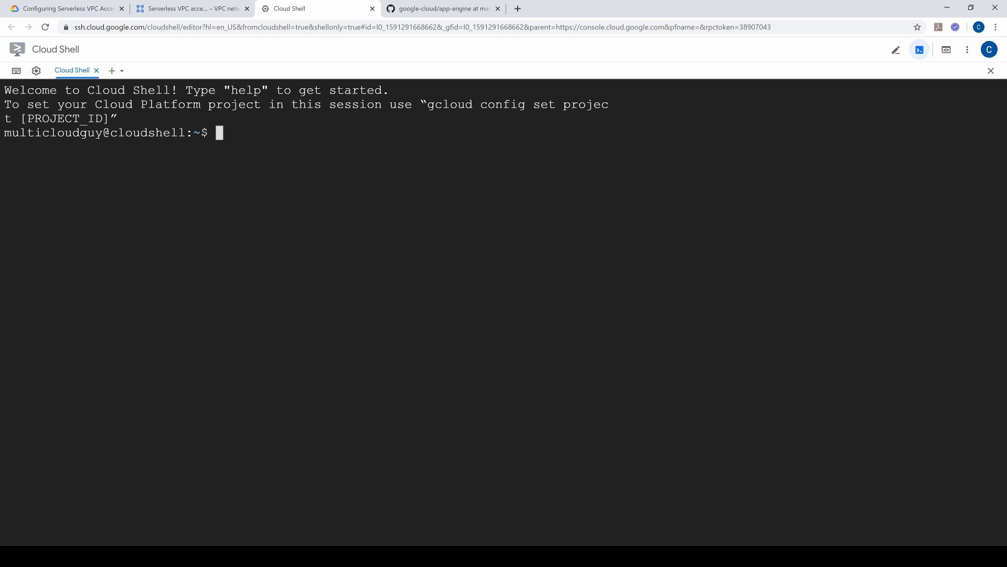
{"action": "type", "text": "gcloud config set project"}
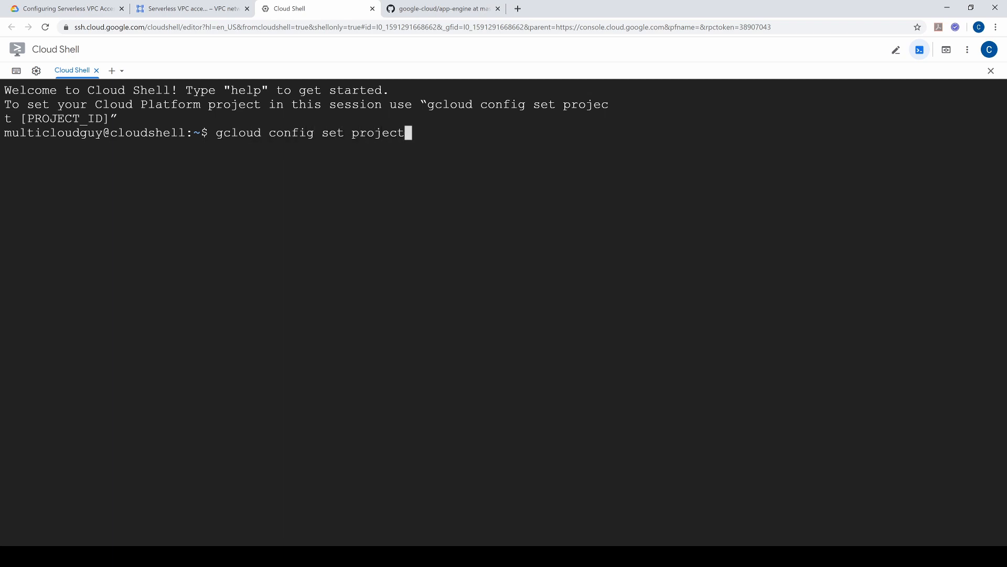
{"action": "left_click", "coordinate": [177, 8]}
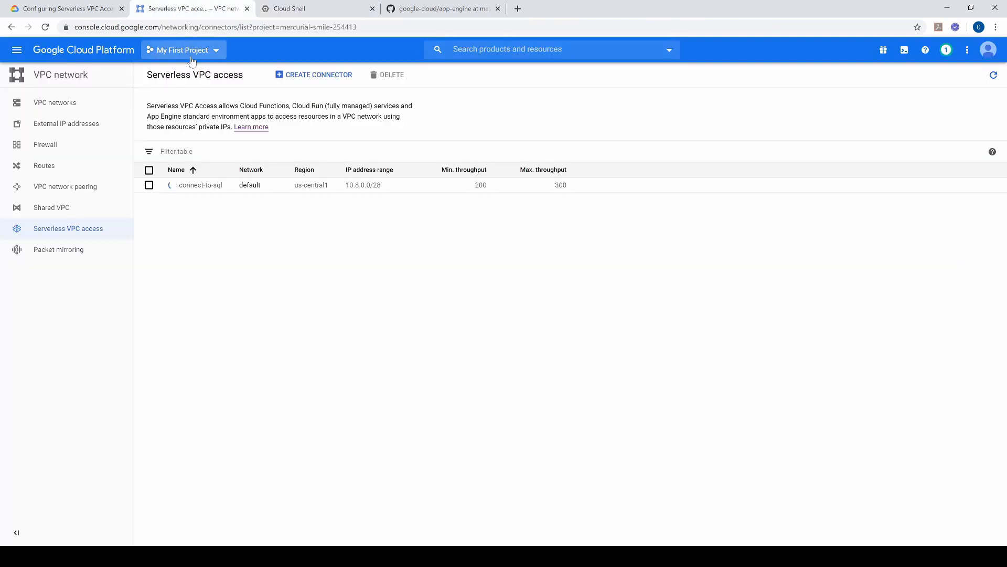
{"action": "left_click", "coordinate": [192, 61]}
{"action": "left_click_drag", "start_coordinate": [519, 245], "coordinate": [610, 253]}
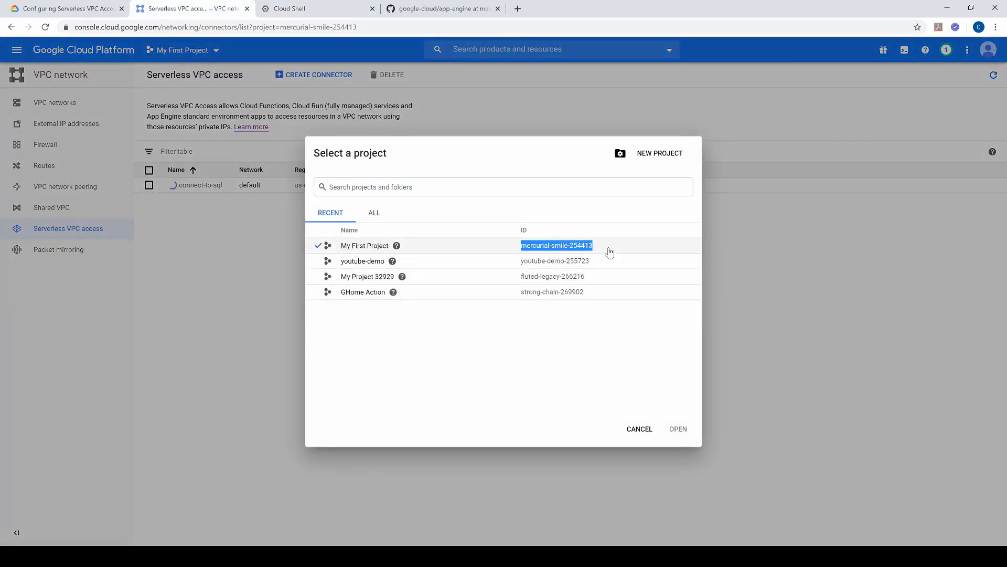
{"action": "key", "text": "ctrl+c"}
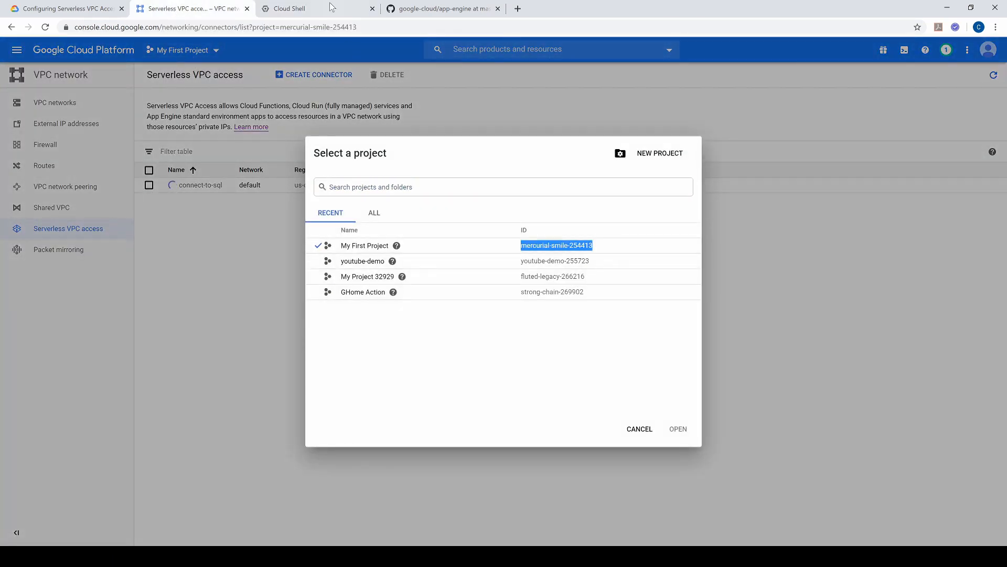
{"action": "key", "text": "ctrl+Tab"}
{"action": "key", "text": "ctrl+v"}
{"action": "key", "text": "Return"}
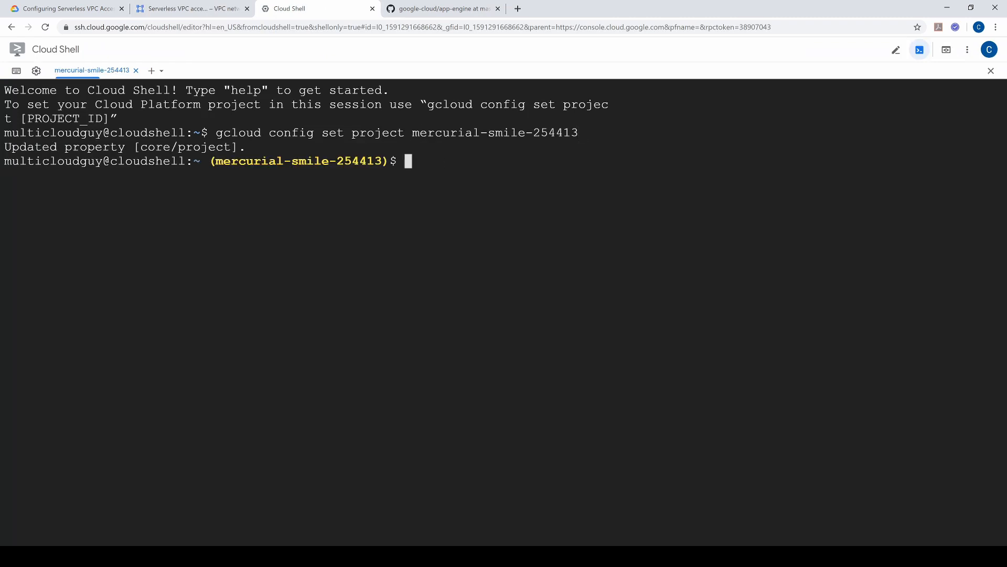
Step: Dismiss the console's project picker, search for "cloud sql", open the youtubedemo instance and copy its instance connection name
{"action": "left_click", "coordinate": [195, 8]}
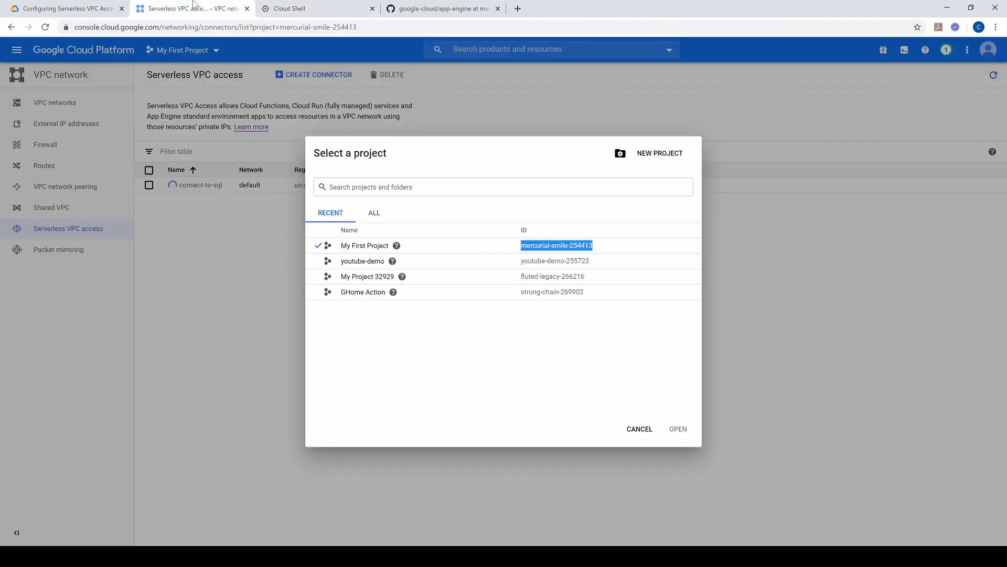
{"action": "left_click", "coordinate": [638, 428]}
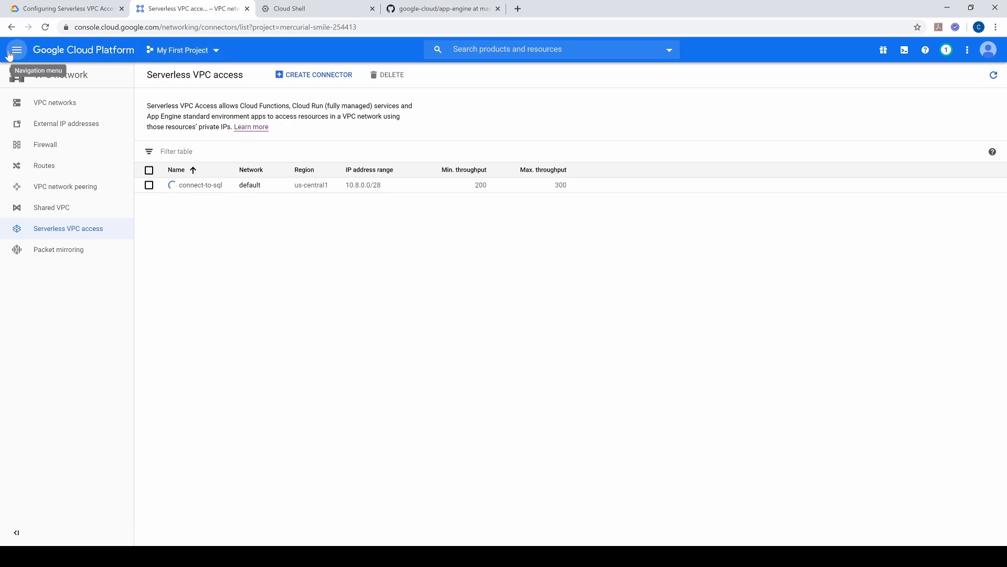
{"action": "left_click", "coordinate": [469, 46]}
{"action": "type", "text": "cloud sql"}
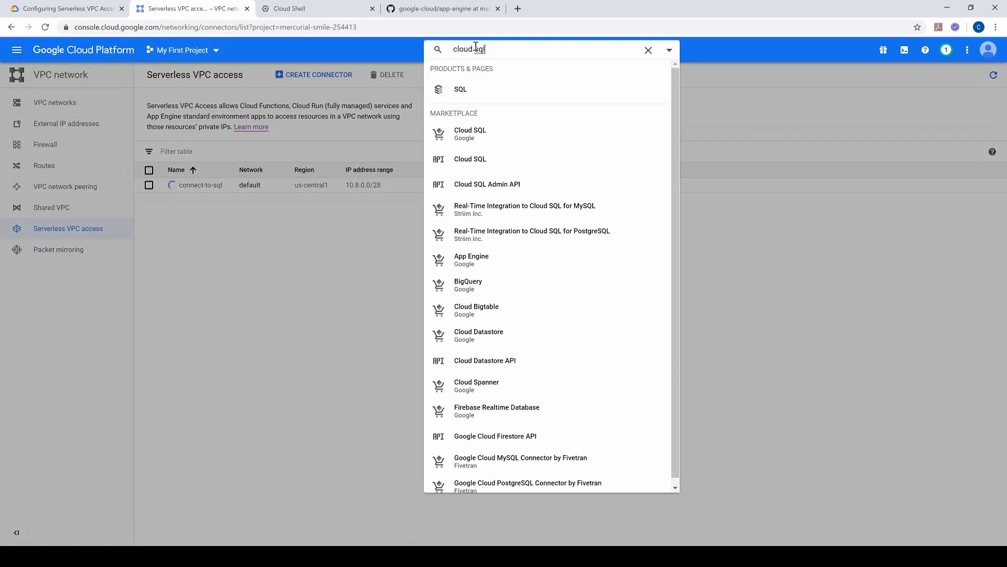
{"action": "left_click", "coordinate": [457, 92]}
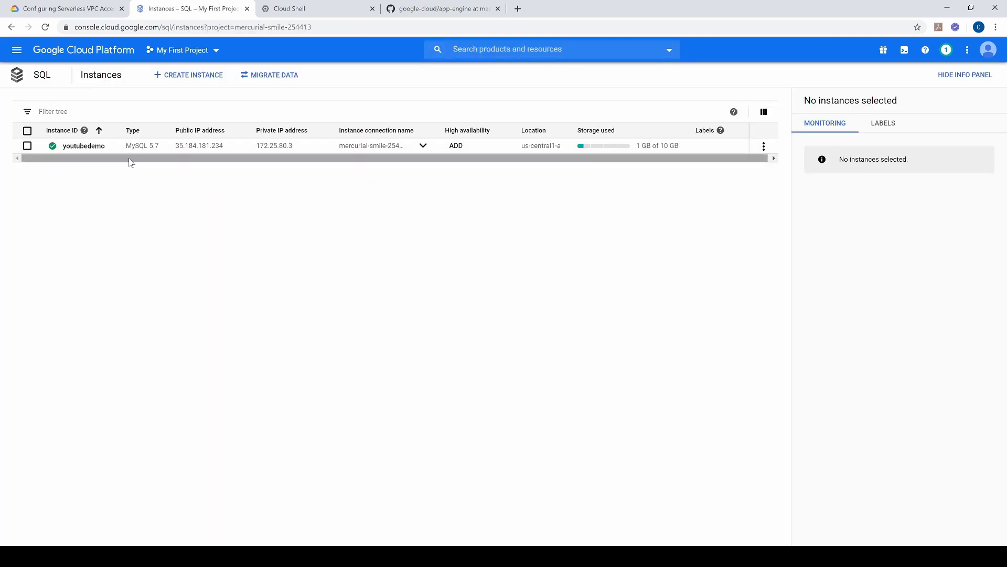
{"action": "left_click", "coordinate": [86, 146]}
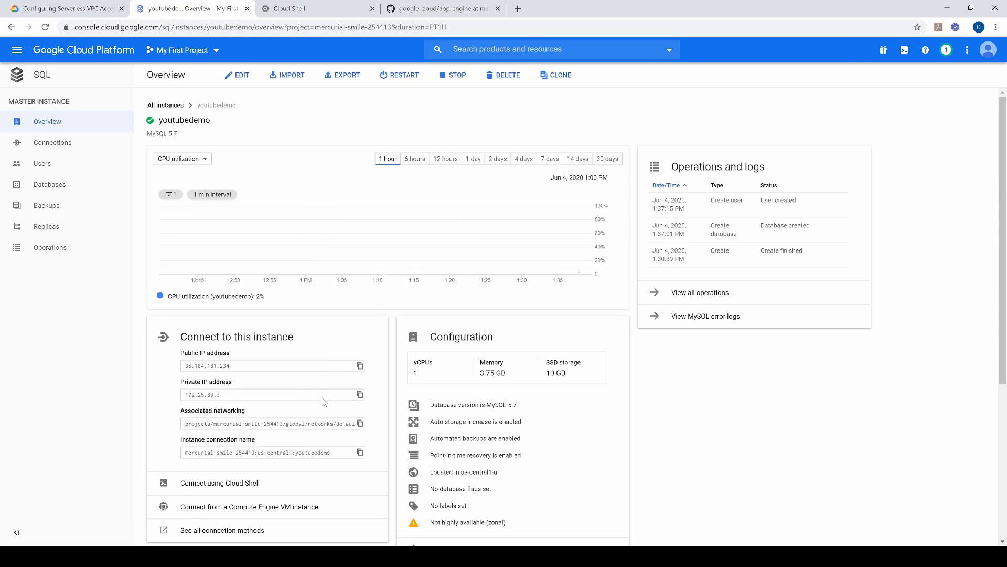
{"action": "left_click", "coordinate": [359, 454]}
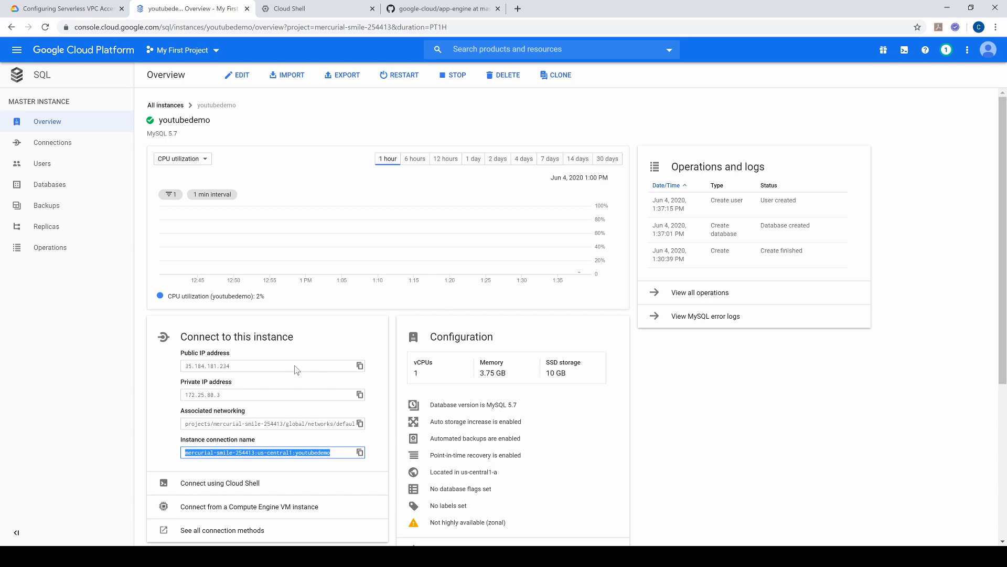
Step: Copy gcloud sql connect from the GitHub app-engine readme and put it at the Cloud Shell prompt
{"action": "left_click", "coordinate": [426, 10]}
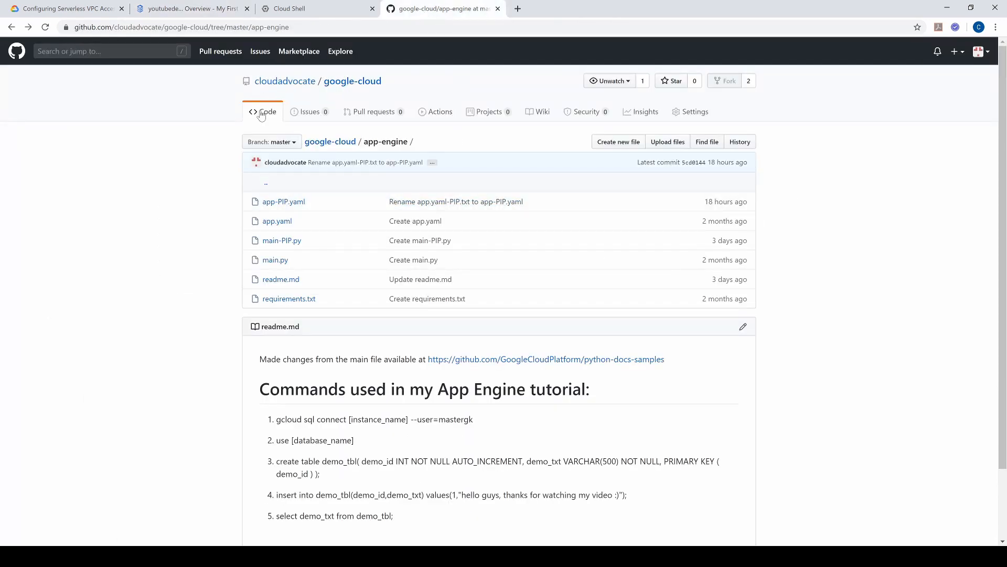
{"action": "scroll", "coordinate": [388, 383], "scroll_direction": "down", "scroll_amount": 1}
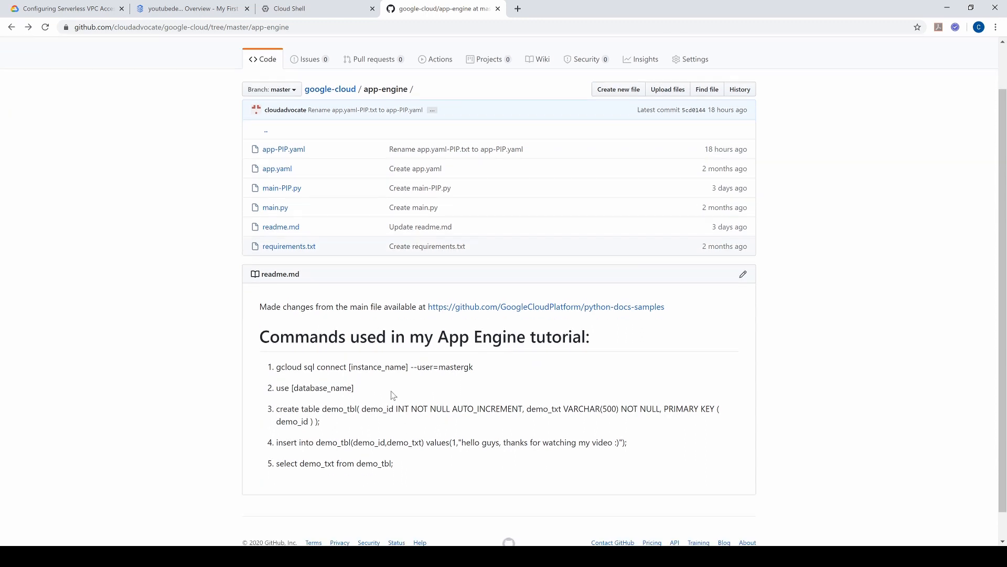
{"action": "left_click_drag", "start_coordinate": [278, 368], "coordinate": [347, 371]}
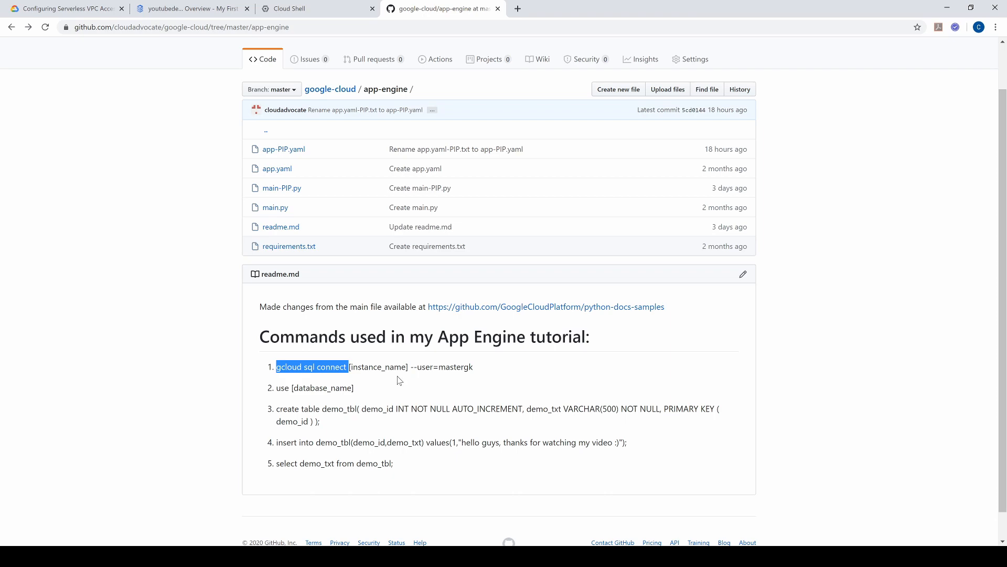
{"action": "left_click", "coordinate": [309, 9]}
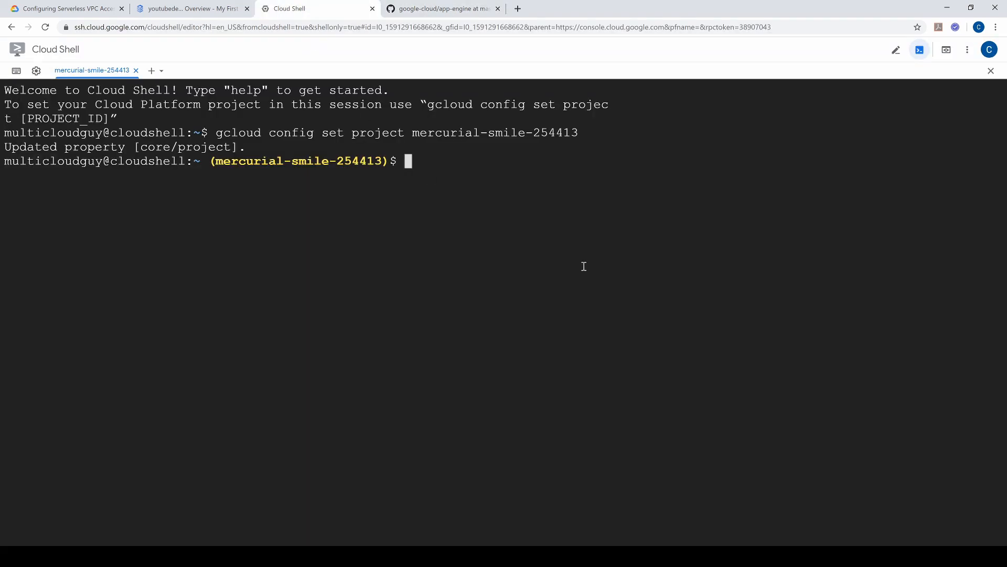
{"action": "key", "text": "ctrl+v"}
Step: Check the instance name in the console, and try running gcloud sql connect youtubedemo --user = mastergk in Cloud Shell
{"action": "left_click", "coordinate": [406, 8]}
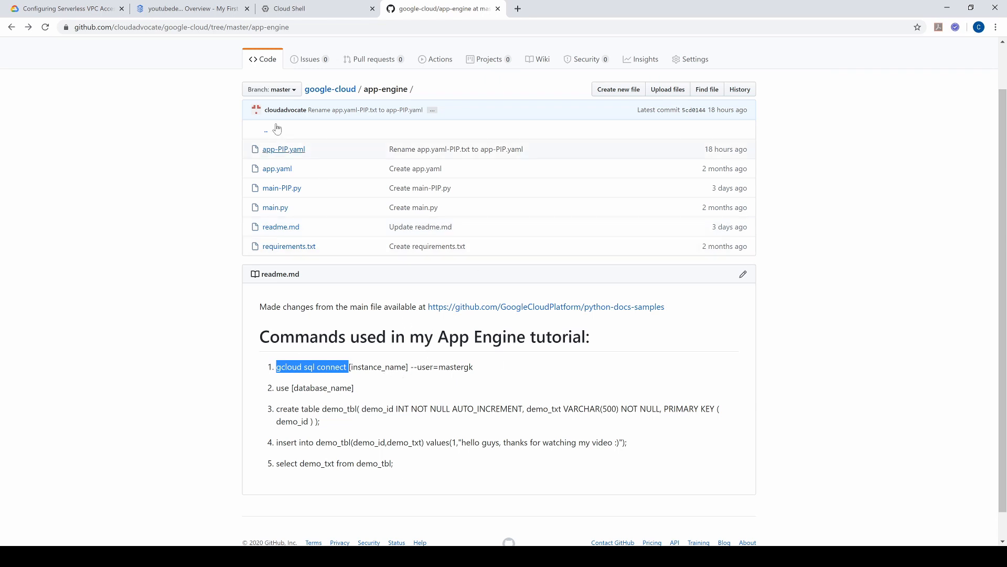
{"action": "left_click", "coordinate": [206, 9]}
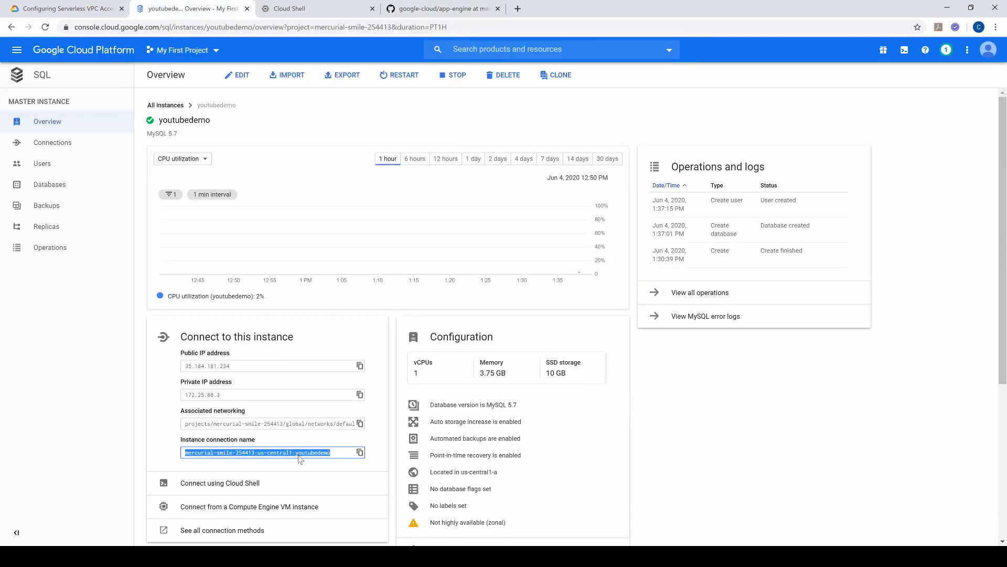
{"action": "left_click", "coordinate": [323, 10]}
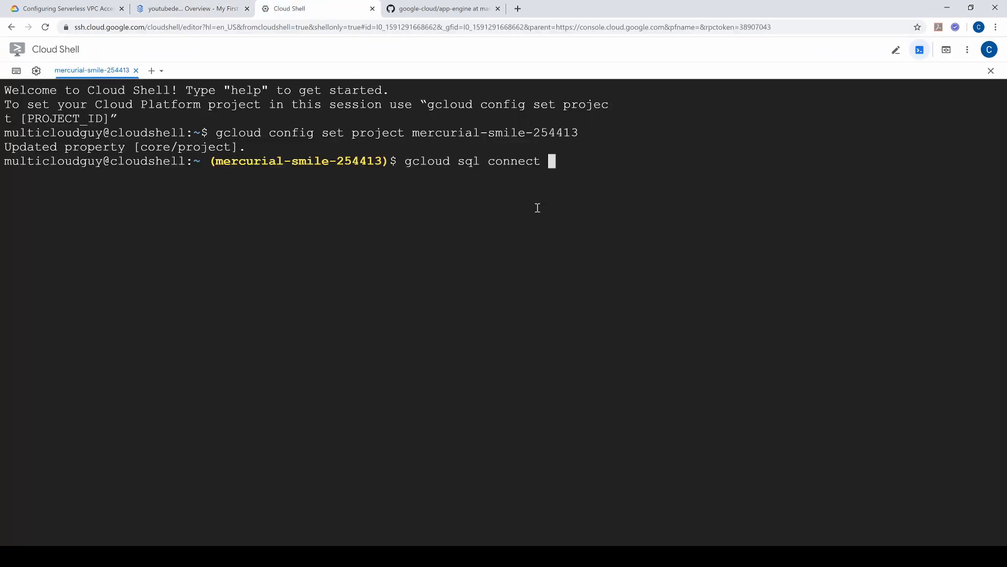
{"action": "type", "text": "youtubedemo "}
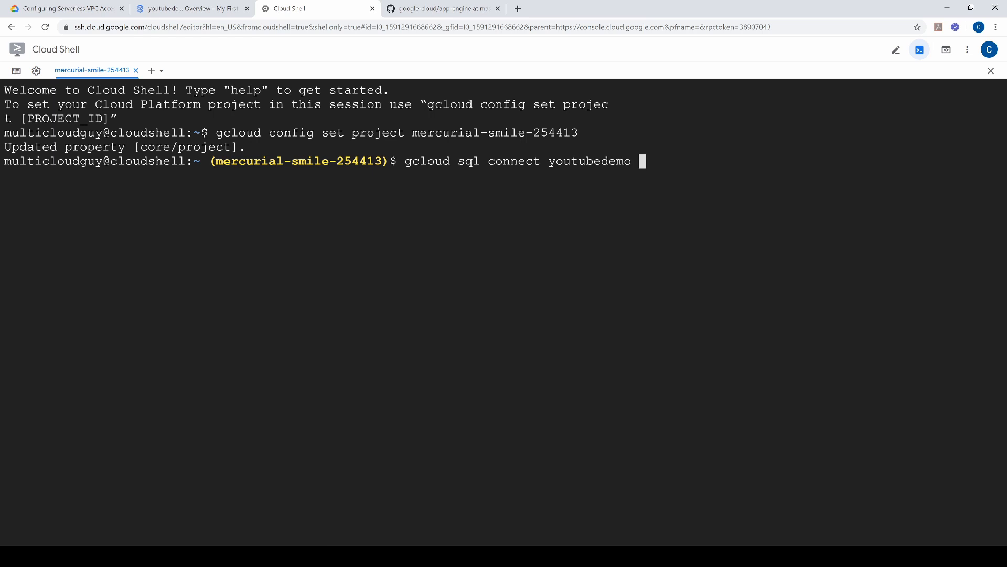
{"action": "type", "text": "--user = mastergk"}
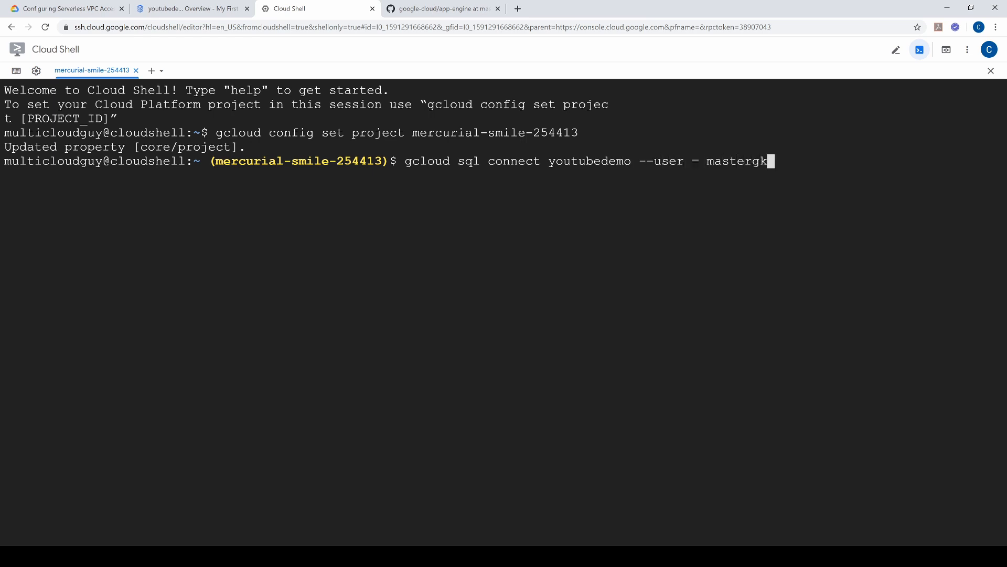
{"action": "key", "text": "Return"}
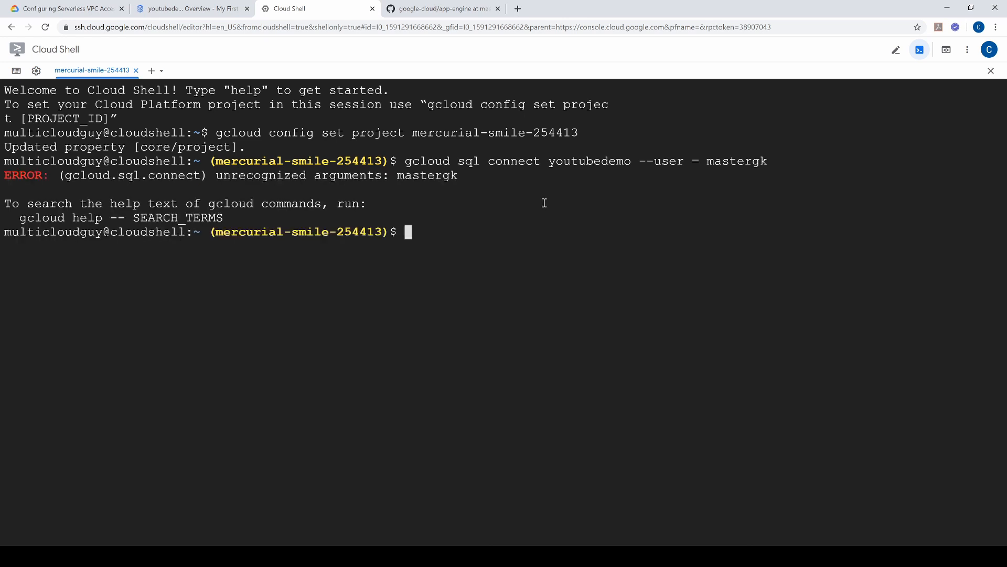
Step: Recall the command, remove the spaces around the equals sign and run gcloud sql connect youtubedemo --user=mastergk
{"action": "key", "text": "Up"}
{"action": "key", "text": "Left"}
{"action": "key", "text": "Left"}
{"action": "key", "text": "Left"}
{"action": "key", "text": "Left"}
{"action": "key", "text": "Left"}
{"action": "key", "text": "Left"}
{"action": "key", "text": "Left"}
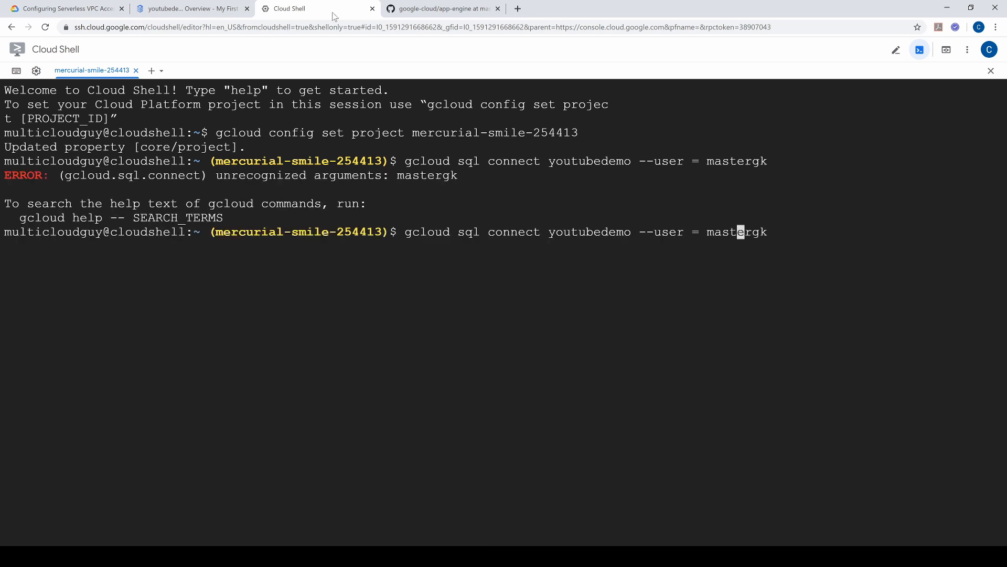
{"action": "key", "text": "Left"}
{"action": "key", "text": "Left"}
{"action": "key", "text": "Left"}
{"action": "key", "text": "Left"}
{"action": "key", "text": "Delete"}
{"action": "key", "text": "Right"}
{"action": "key", "text": "Delete"}
{"action": "key", "text": "Return"}
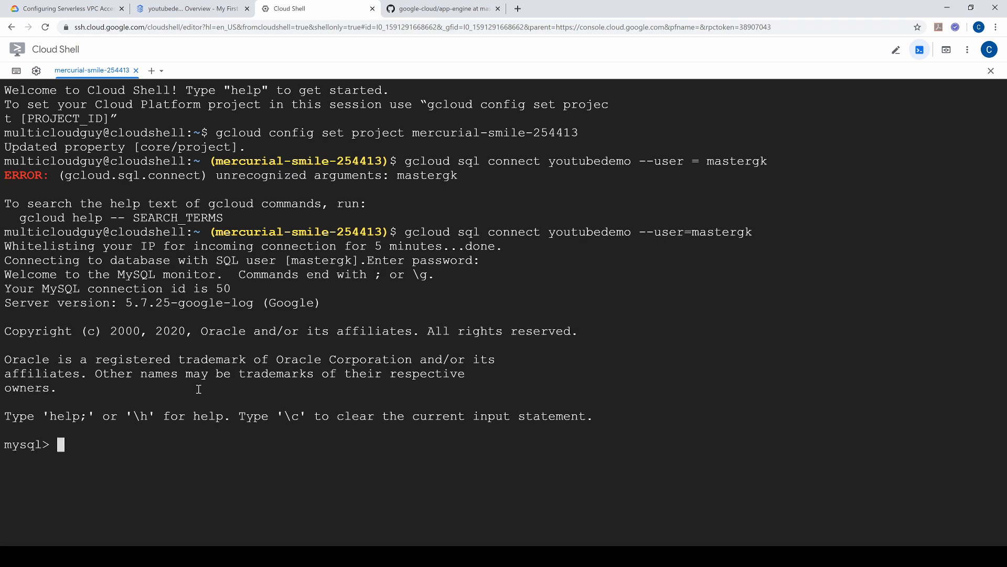
Step: Check the readme's database command and run use demo at the MySQL prompt
{"action": "left_click", "coordinate": [397, 9]}
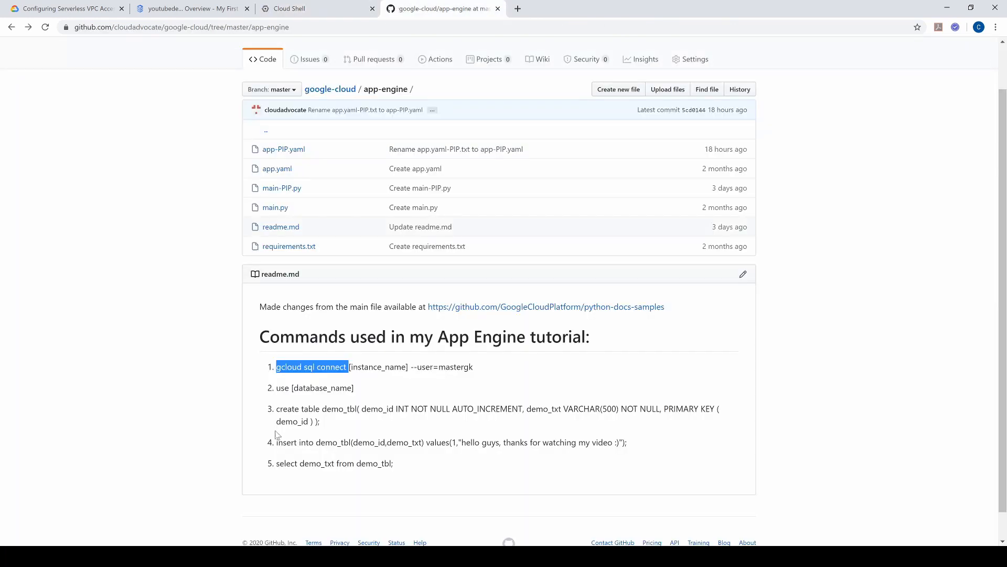
{"action": "left_click", "coordinate": [330, 15]}
{"action": "type", "text": "use demo"}
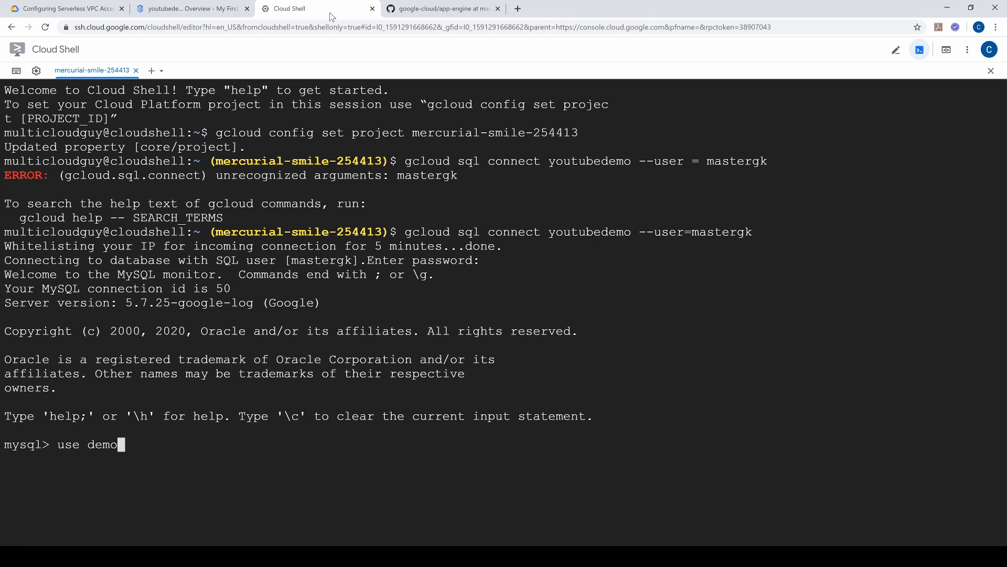
{"action": "key", "text": "Return"}
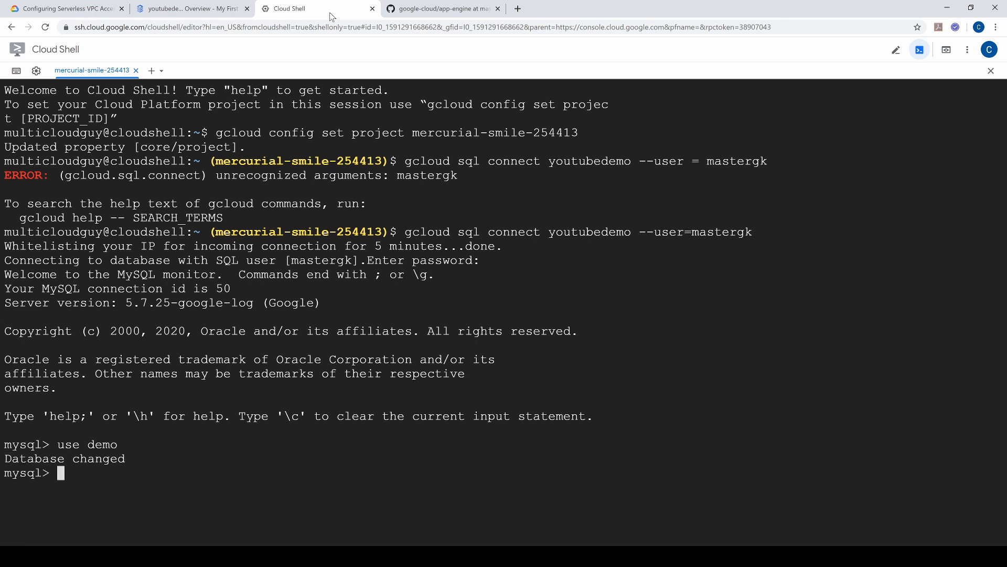
Step: Create table demo_tbl in MySQL with the readme's create table statement, defining demo_id and demo_txt with demo_id as primary key
{"action": "left_click", "coordinate": [420, 9]}
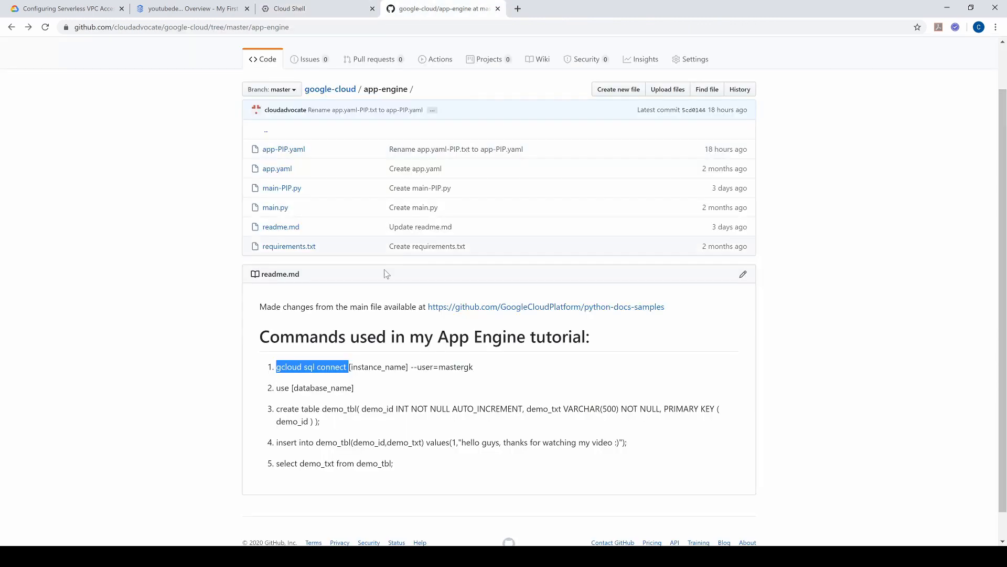
{"action": "left_click_drag", "start_coordinate": [276, 409], "coordinate": [344, 427]}
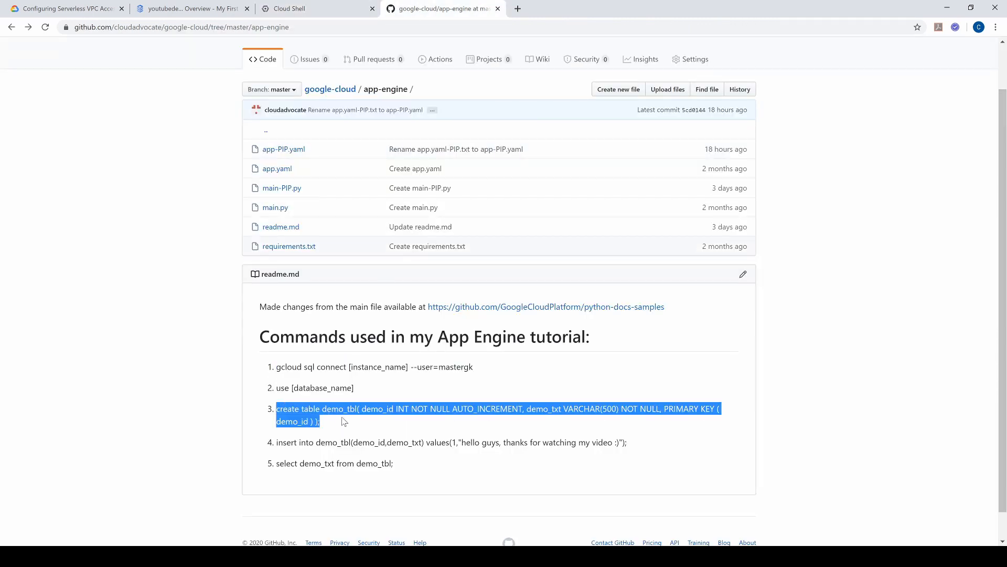
{"action": "key", "text": "ctrl+c"}
{"action": "left_click", "coordinate": [282, 8]}
{"action": "key", "text": "ctrl+v"}
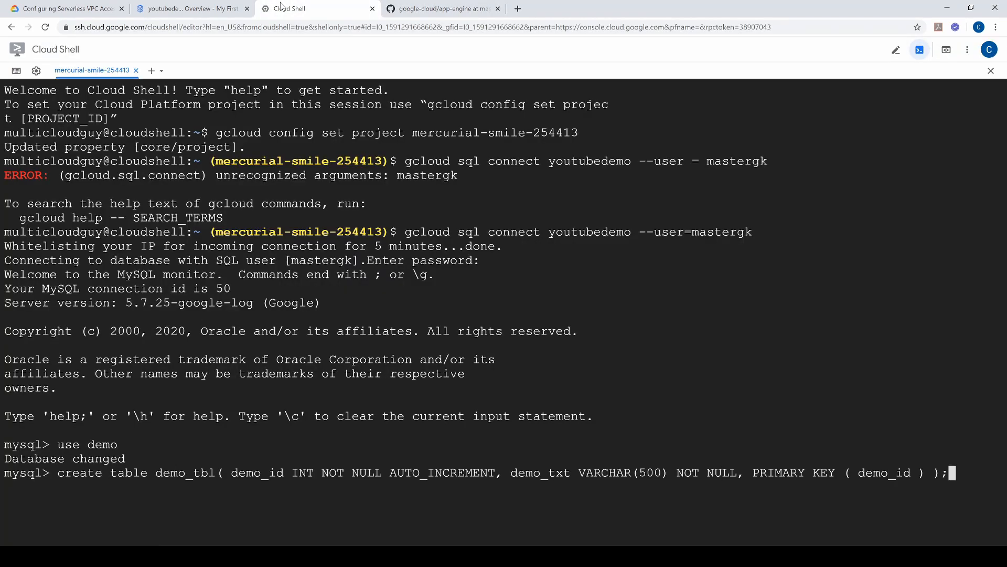
{"action": "key", "text": "Return"}
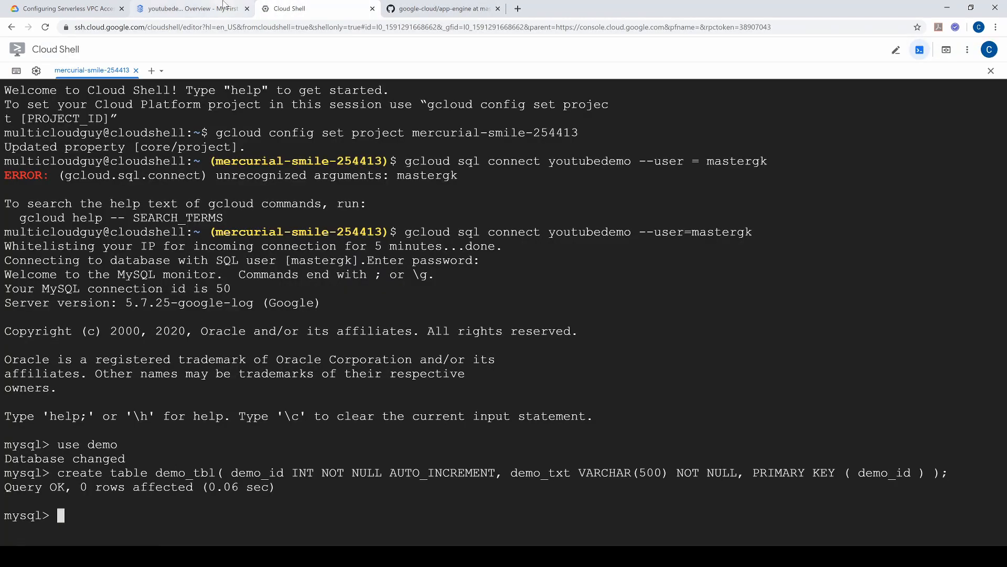
Step: Run the readme's insert statement to add row 1 with "hello guys, thanks for watching my video :)" to demo_tbl
{"action": "left_click", "coordinate": [400, 12]}
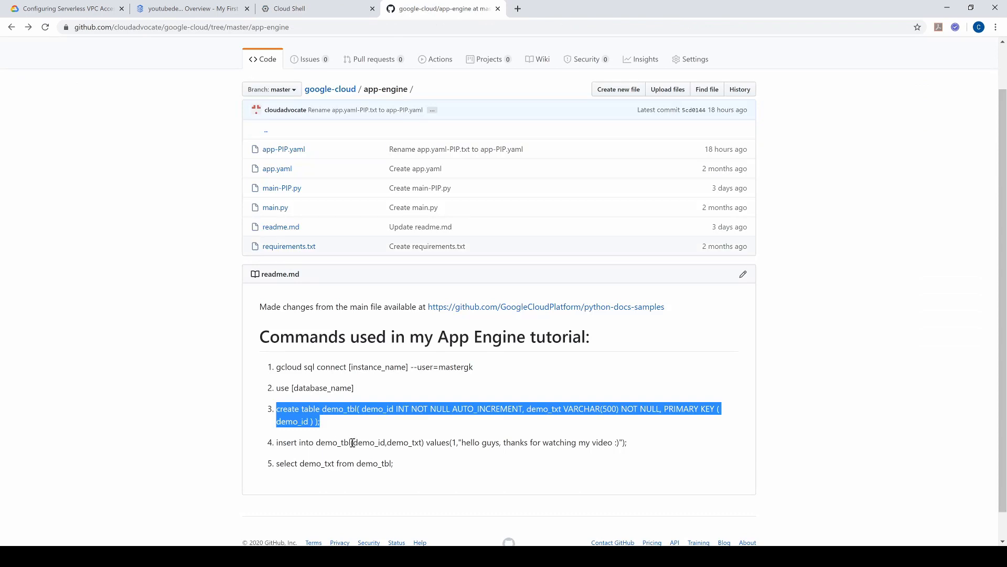
{"action": "left_click_drag", "start_coordinate": [277, 443], "coordinate": [660, 449]}
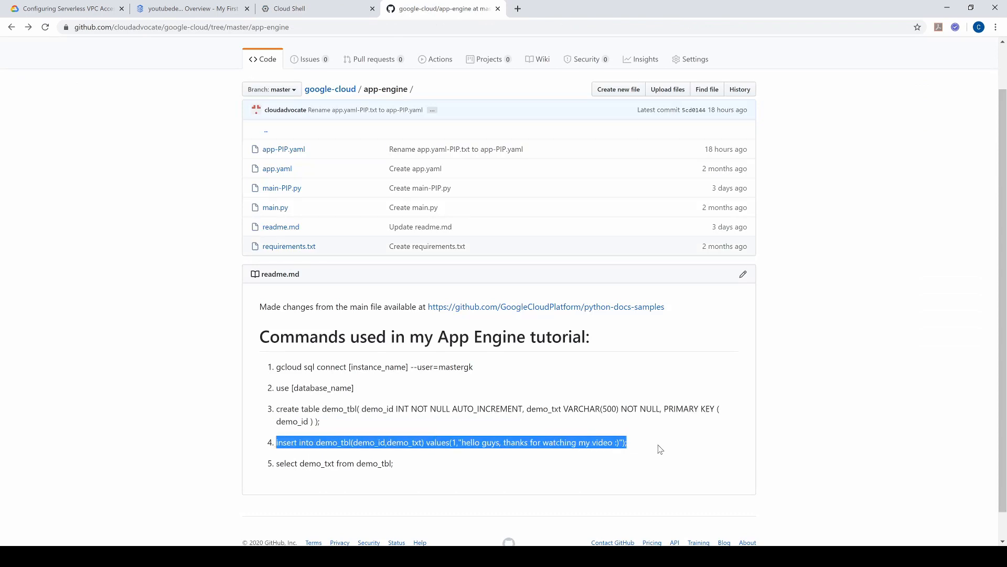
{"action": "key", "text": "ctrl+c"}
{"action": "left_click", "coordinate": [283, 10]}
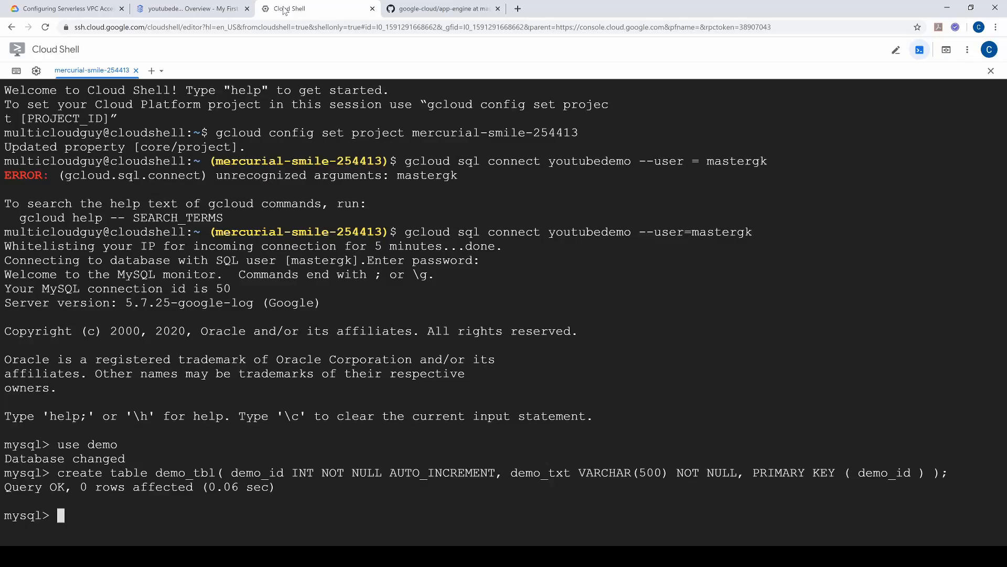
{"action": "key", "text": "ctrl+v"}
{"action": "key", "text": "Return"}
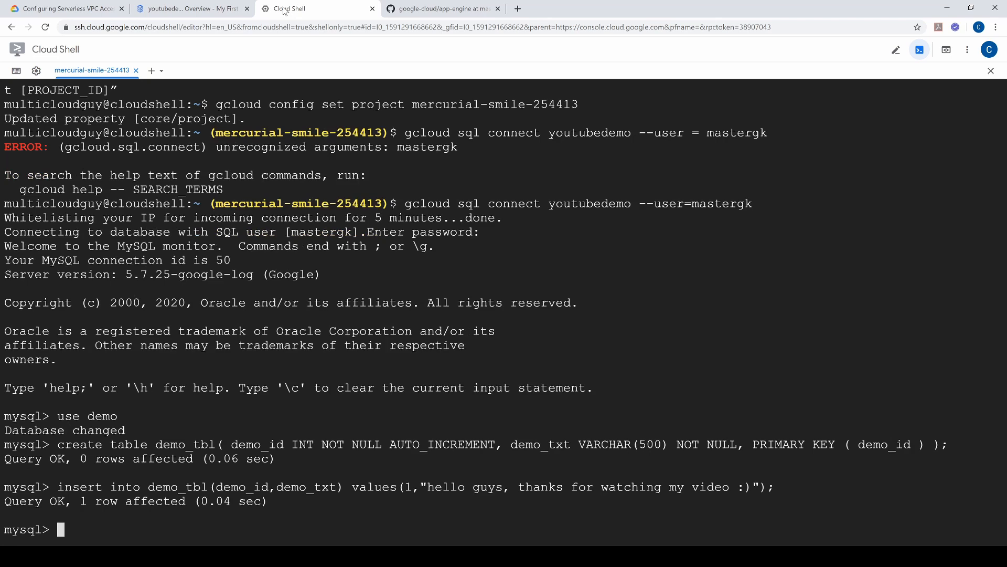
Step: Run the readme's query select demo_txt from demo_tbl; in MySQL and exit the MySQL session
{"action": "left_click", "coordinate": [400, 12]}
{"action": "left_click_drag", "start_coordinate": [280, 465], "coordinate": [400, 467]}
{"action": "left_click", "coordinate": [296, 9]}
{"action": "key", "text": "ctrl+v"}
{"action": "key", "text": "Return"}
{"action": "type", "text": "exit"}
{"action": "key", "text": "Return"}
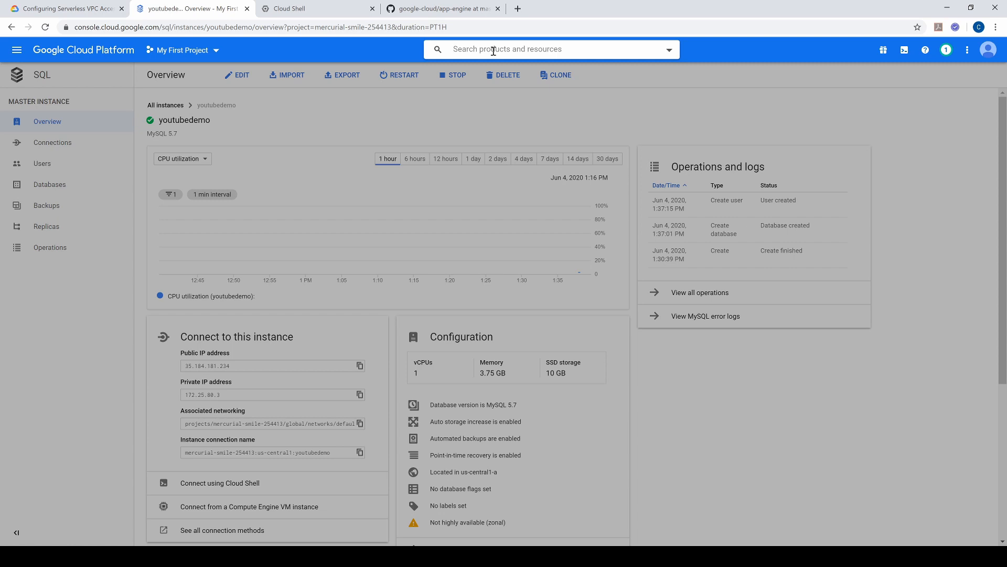
Step: Search the Google Cloud console for "vpc connect" and open Serverless VPC access to check the connect-to-sql connector
{"action": "type", "text": "vpc connect"}
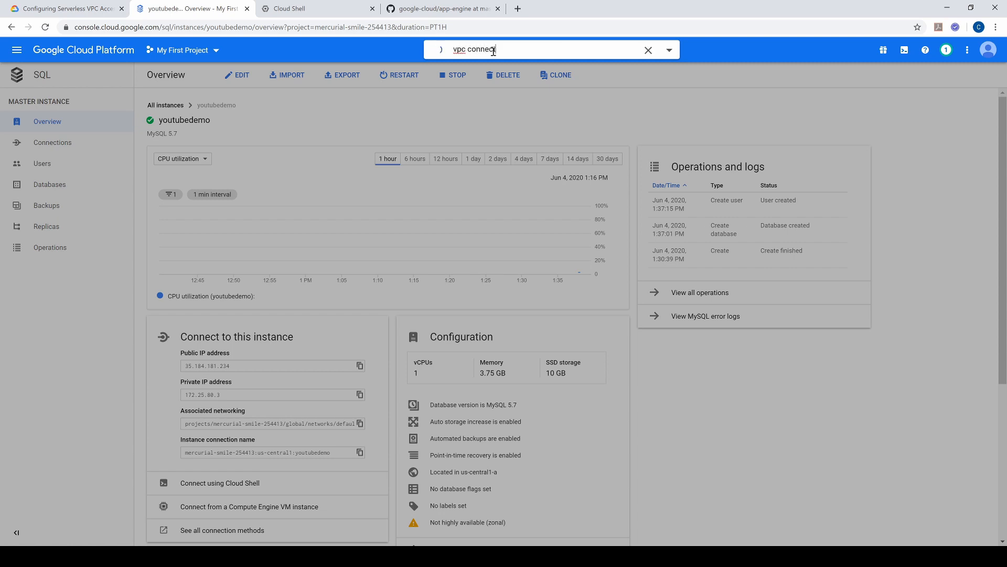
{"action": "left_click", "coordinate": [495, 87]}
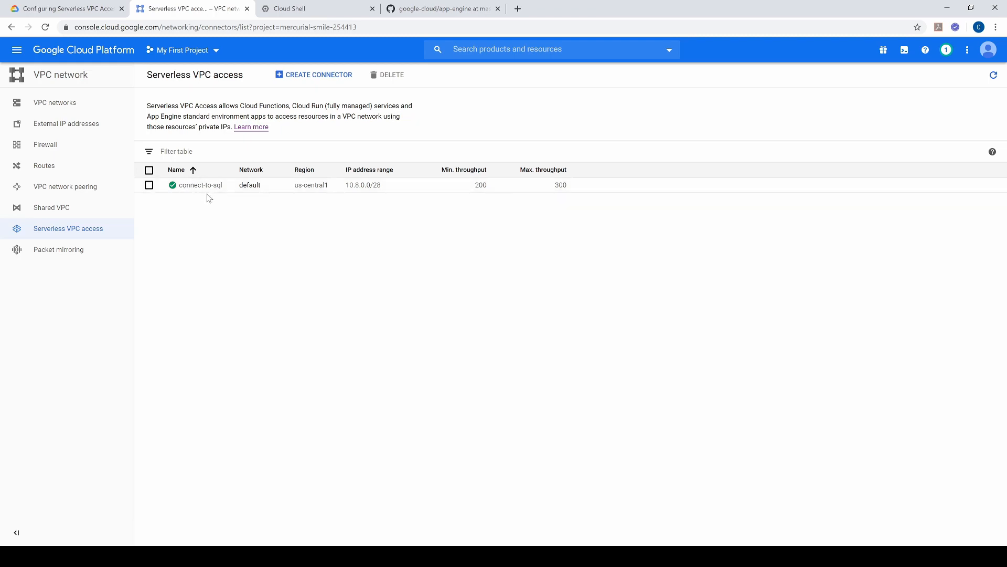
Step: Return to Cloud Shell, change to the home directory, clear the terminal and list the directory's files
{"action": "left_click", "coordinate": [318, 11]}
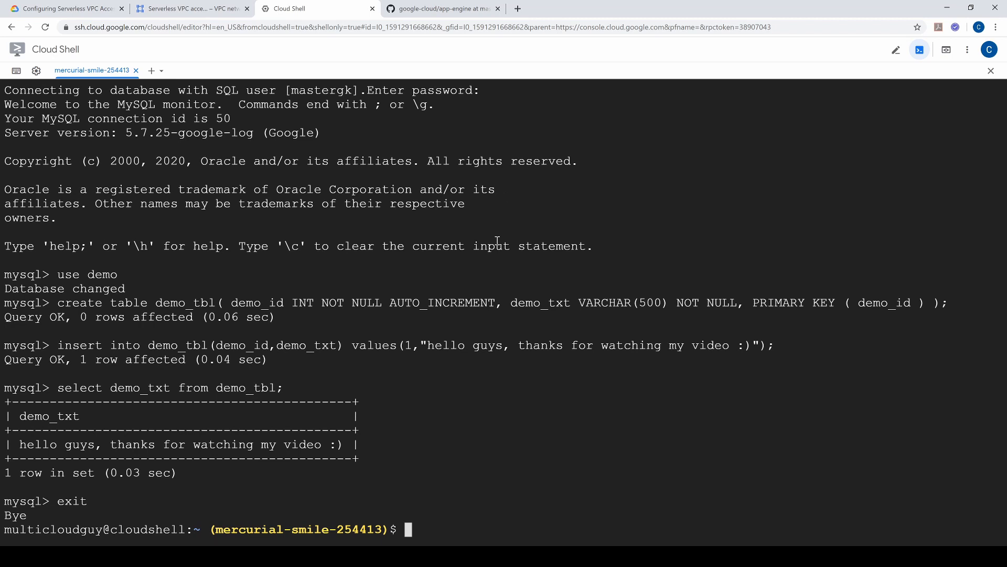
{"action": "type", "text": "cd"}
{"action": "key", "text": "Return"}
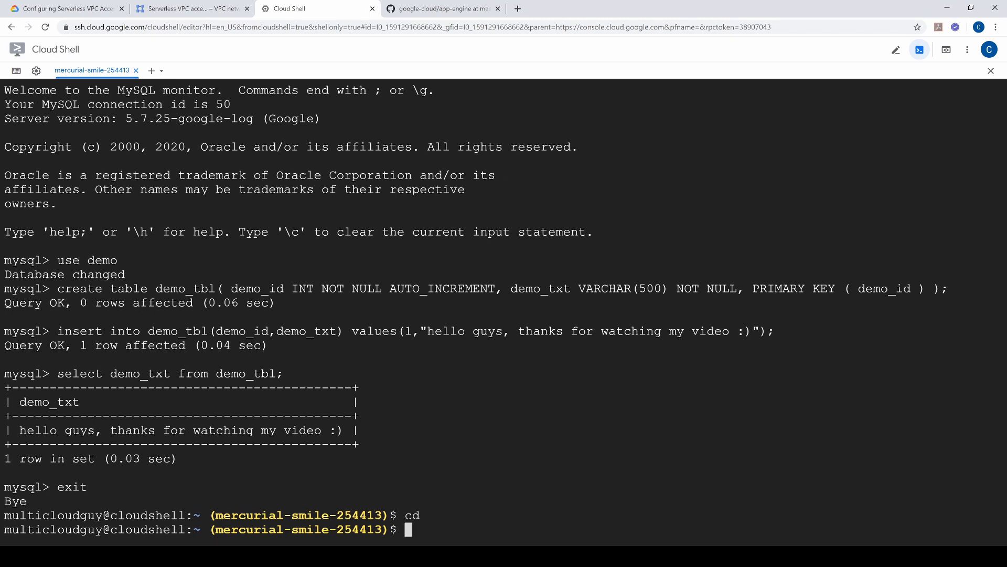
{"action": "type", "text": "clear"}
{"action": "key", "text": "Return"}
{"action": "type", "text": "ls"}
{"action": "key", "text": "Return"}
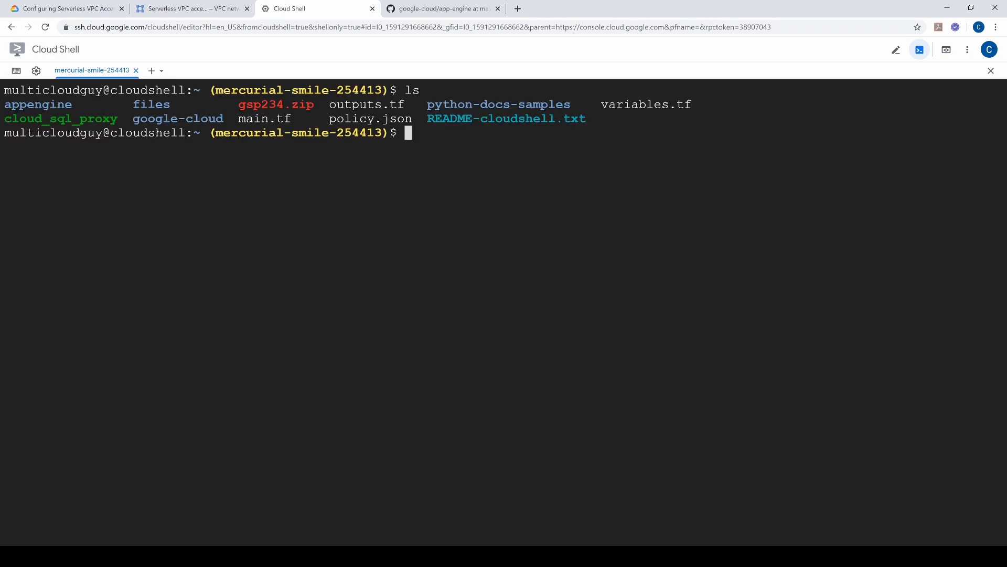
Step: Change to the appengine directory, list its files and check them against the app-engine folder on GitHub
{"action": "type", "text": "cd app"}
{"action": "key", "text": "Tab"}
{"action": "key", "text": "Return"}
{"action": "type", "text": "ls"}
{"action": "key", "text": "Return"}
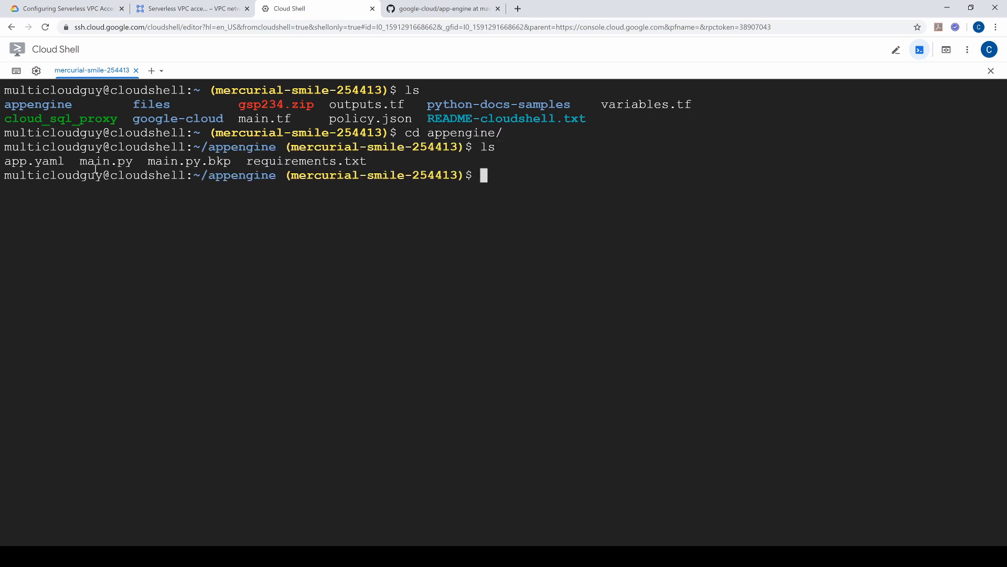
{"action": "left_click", "coordinate": [460, 8]}
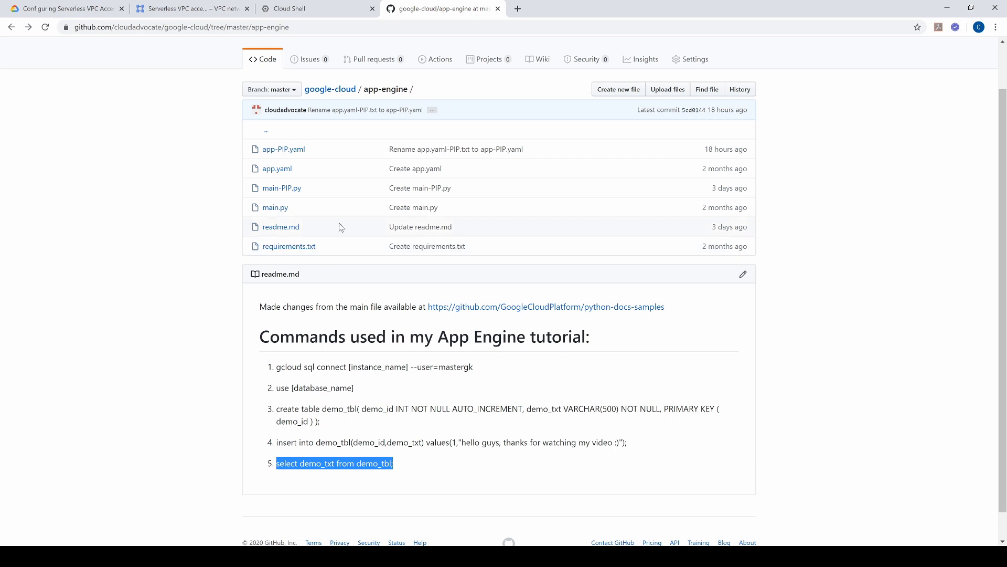
{"action": "left_click", "coordinate": [317, 9]}
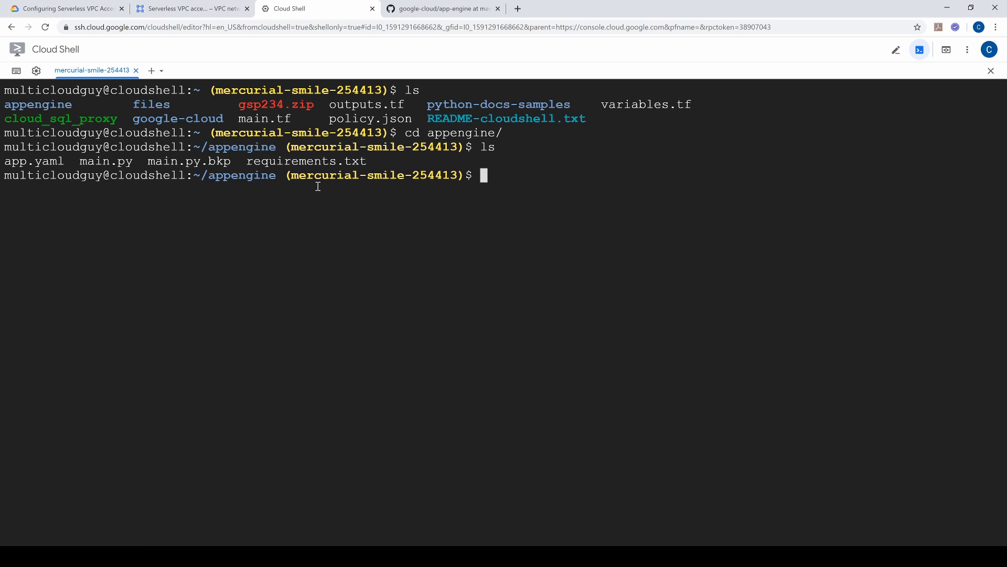
Step: Open app.yaml in vi, review the vpc_access_connector block and go to the CLOUD_SQL_CONNECTION_NAME value
{"action": "type", "text": "vi app.yaml"}
{"action": "key", "text": "Return"}
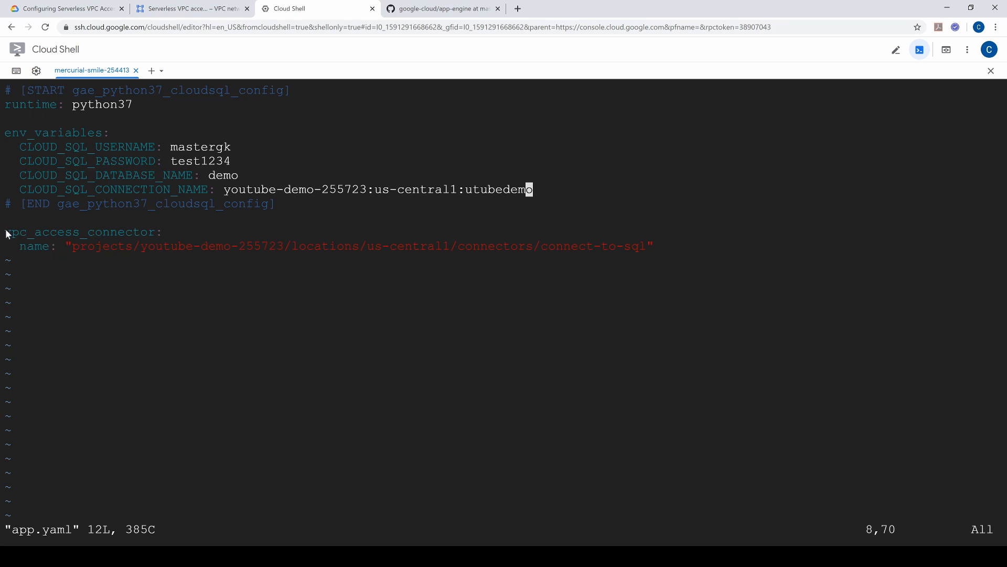
{"action": "left_click_drag", "start_coordinate": [6, 233], "coordinate": [657, 246]}
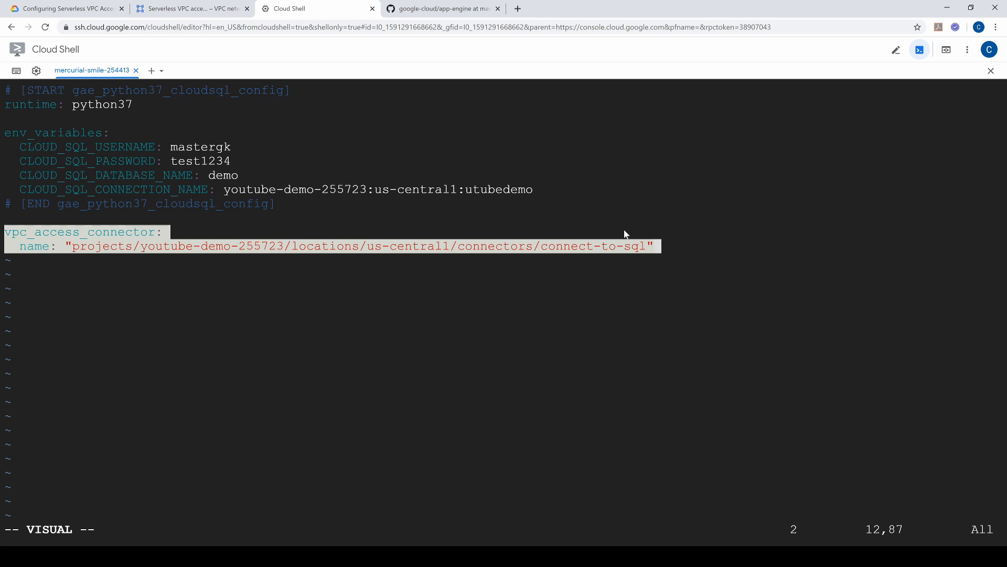
{"action": "left_click", "coordinate": [303, 233]}
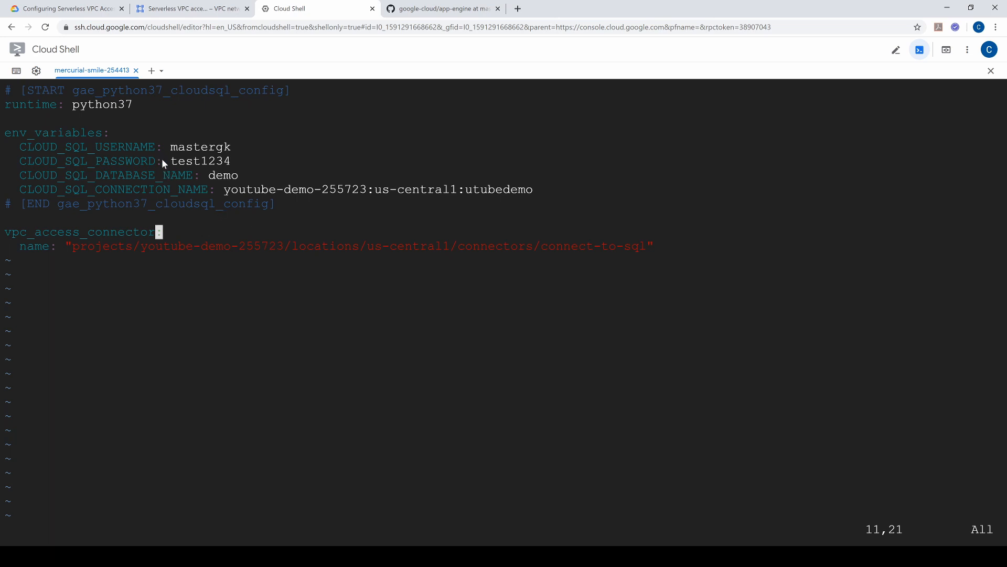
{"action": "key", "text": "Up"}
{"action": "key", "text": "Up"}
{"action": "key", "text": "Up"}
{"action": "key", "text": "Up"}
{"action": "key", "text": "Up"}
{"action": "key", "text": "Down"}
{"action": "key", "text": "Down"}
{"action": "key", "text": "Right"}
{"action": "key", "text": "Right"}
{"action": "key", "text": "Right"}
{"action": "key", "text": "Right"}
{"action": "key", "text": "Right"}
{"action": "key", "text": "Right"}
{"action": "key", "text": "Right"}
{"action": "key", "text": "Right"}
{"action": "key", "text": "Right"}
{"action": "key", "text": "Right"}
{"action": "key", "text": "Right"}
{"action": "key", "text": "Right"}
{"action": "key", "text": "Right"}
{"action": "key", "text": "Right"}
{"action": "key", "text": "Right"}
{"action": "key", "text": "Right"}
{"action": "key", "text": "Right"}
{"action": "key", "text": "Right"}
{"action": "key", "text": "Right"}
{"action": "key", "text": "Right"}
Step: Open the youtubedemo Cloud SQL instance's overview in the Google Cloud console and copy its instance connection name
{"action": "left_click", "coordinate": [184, 9]}
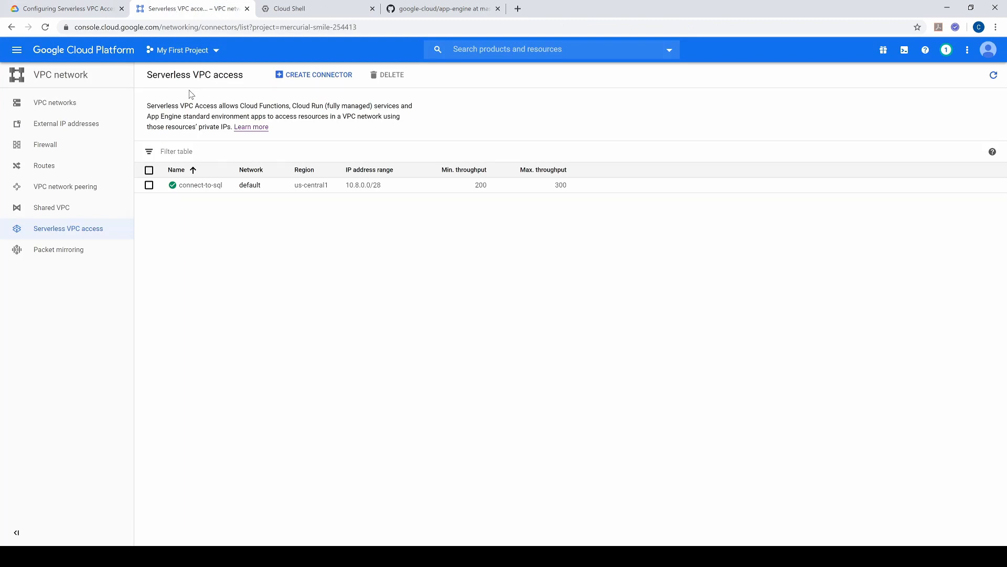
{"action": "left_click", "coordinate": [530, 49]}
{"action": "left_click", "coordinate": [11, 27]}
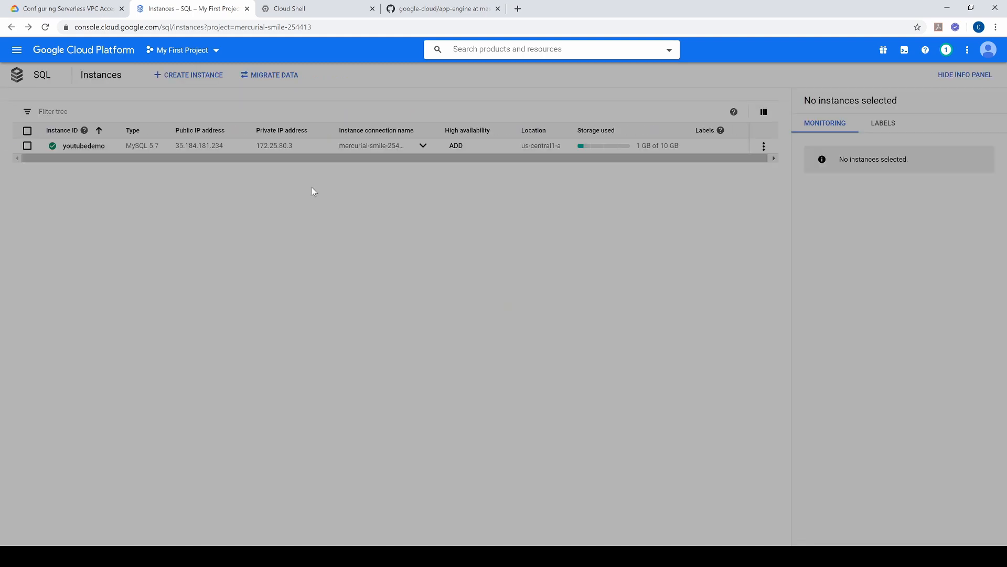
{"action": "left_click", "coordinate": [86, 146]}
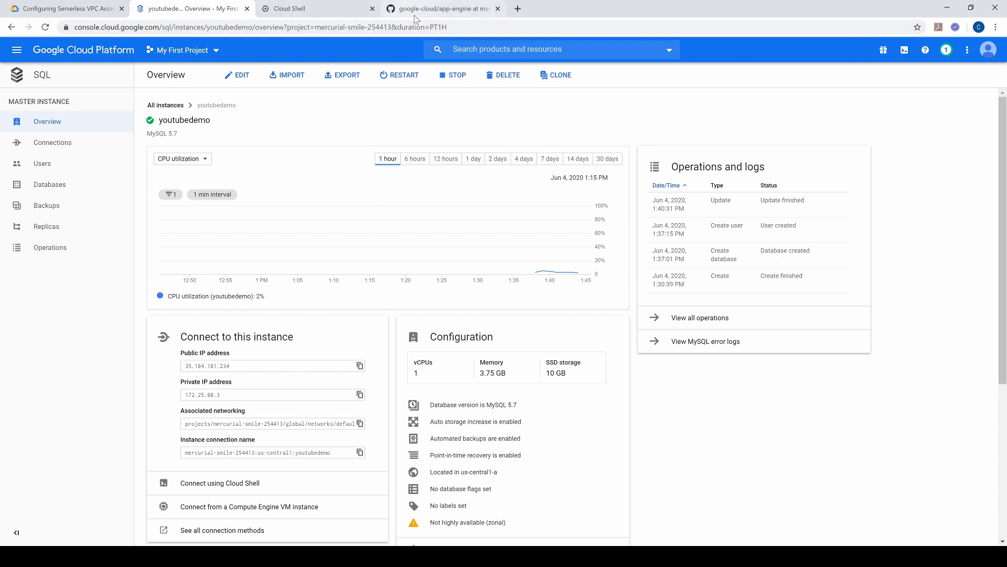
{"action": "left_click", "coordinate": [360, 452]}
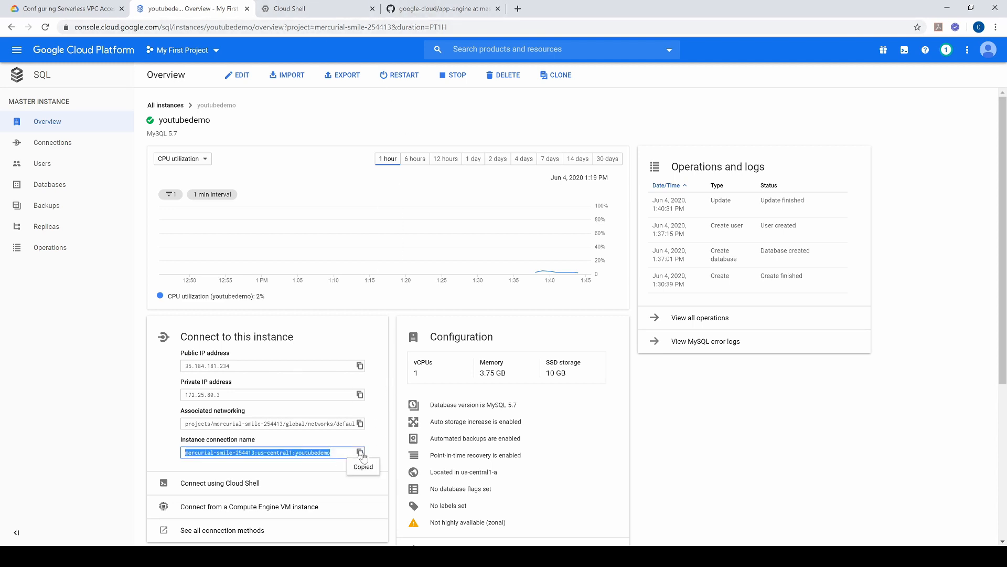
Step: Back in Cloud Shell, set CLOUD_SQL_CONNECTION_NAME in app.yaml to mercurial-smile-254413:us-central1:youtubedemo, then save and quit vi
{"action": "left_click", "coordinate": [316, 13]}
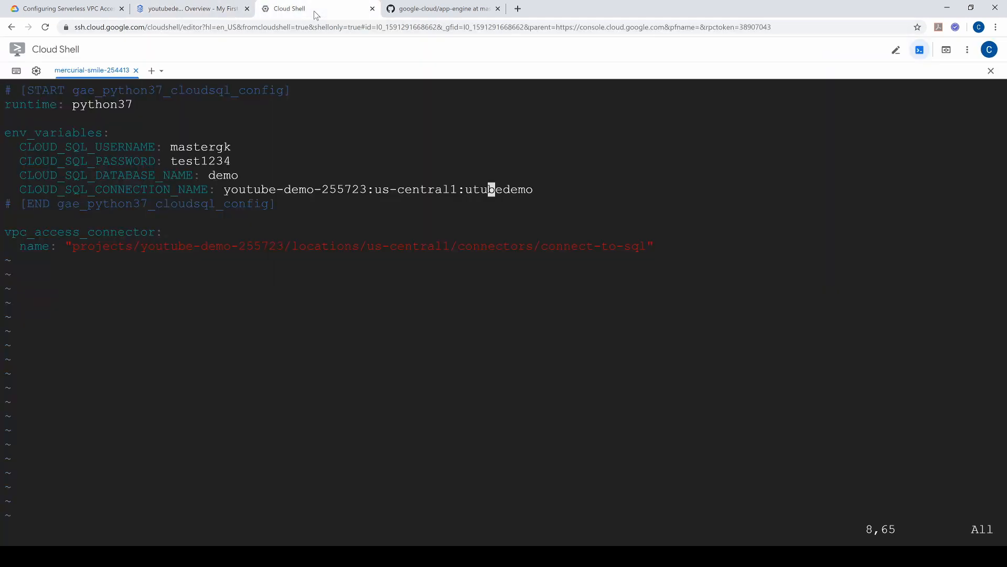
{"action": "key", "text": "Left"}
{"action": "key", "text": "Left"}
{"action": "key", "text": "Left"}
{"action": "key", "text": "Left"}
{"action": "key", "text": "Left"}
{"action": "key", "text": "Left"}
{"action": "key", "text": "Left"}
{"action": "key", "text": "Left"}
{"action": "key", "text": "Left"}
{"action": "key", "text": "Left"}
{"action": "key", "text": "Left"}
{"action": "key", "text": "Left"}
{"action": "key", "text": "Left"}
{"action": "key", "text": "Left"}
{"action": "key", "text": "Left"}
{"action": "key", "text": "Left"}
{"action": "key", "text": "Left"}
{"action": "key", "text": "Left"}
{"action": "key", "text": "Left"}
{"action": "key", "text": "Left"}
{"action": "key", "text": "Left"}
{"action": "key", "text": "x"}
{"action": "key", "text": "x"}
{"action": "key", "text": "x"}
{"action": "key", "text": "x"}
{"action": "key", "text": "x"}
{"action": "key", "text": "x"}
{"action": "key", "text": "x"}
{"action": "key", "text": "x"}
{"action": "key", "text": "x"}
{"action": "key", "text": "x"}
{"action": "key", "text": "x"}
{"action": "key", "text": "x"}
{"action": "key", "text": "x"}
{"action": "key", "text": "x"}
{"action": "key", "text": "x"}
{"action": "key", "text": "x"}
{"action": "key", "text": "x"}
{"action": "key", "text": "x"}
{"action": "key", "text": "x"}
{"action": "key", "text": "x"}
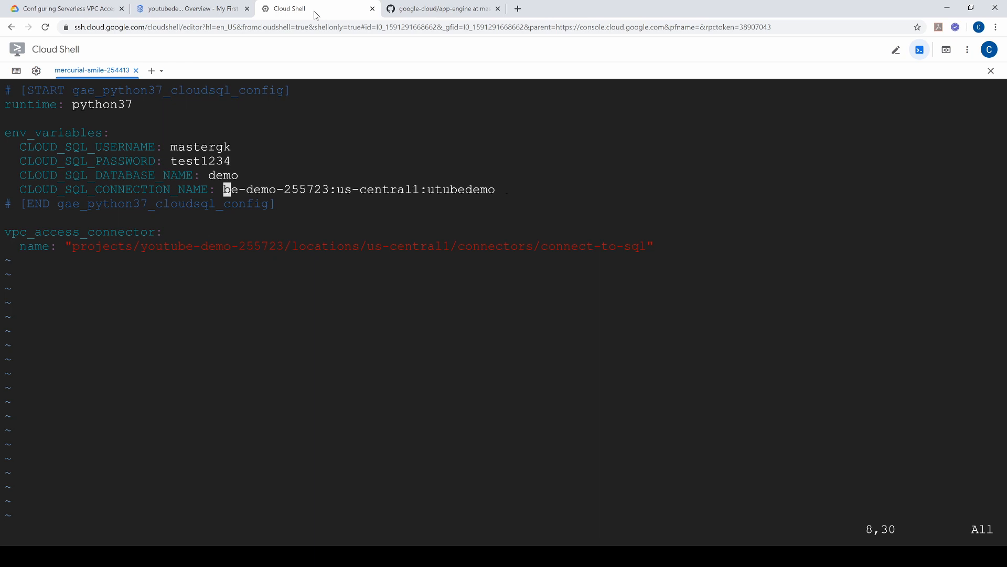
{"action": "key", "text": "x"}
{"action": "key", "text": "x"}
{"action": "key", "text": "x"}
{"action": "key", "text": "x"}
{"action": "key", "text": "x"}
{"action": "key", "text": "x"}
{"action": "key", "text": "x"}
{"action": "key", "text": "x"}
{"action": "key", "text": "x"}
{"action": "key", "text": "x"}
{"action": "key", "text": "x"}
{"action": "key", "text": "x"}
{"action": "key", "text": "x"}
{"action": "key", "text": "x"}
{"action": "key", "text": "x"}
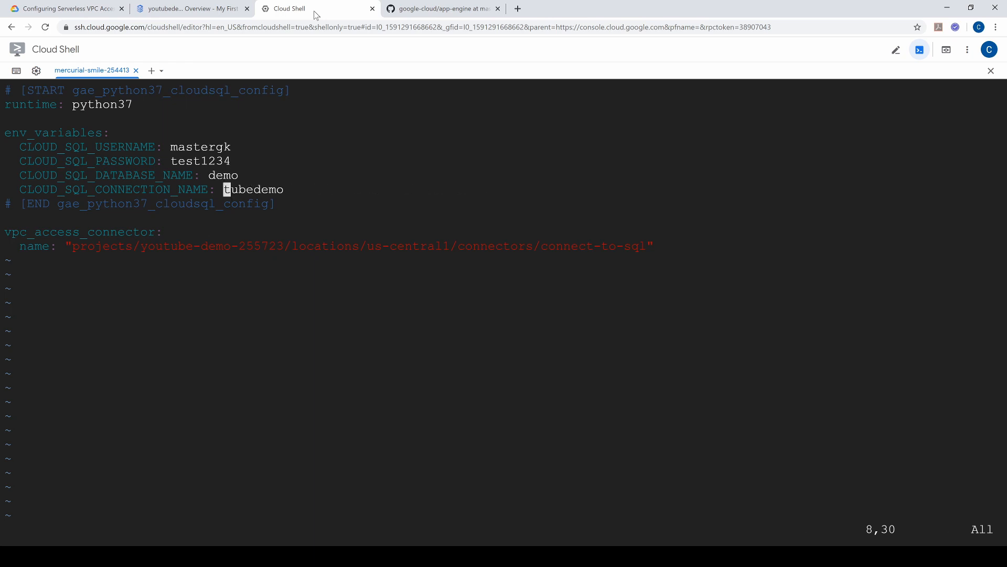
{"action": "key", "text": "d"}
{"action": "key", "text": "w"}
{"action": "key", "text": "a"}
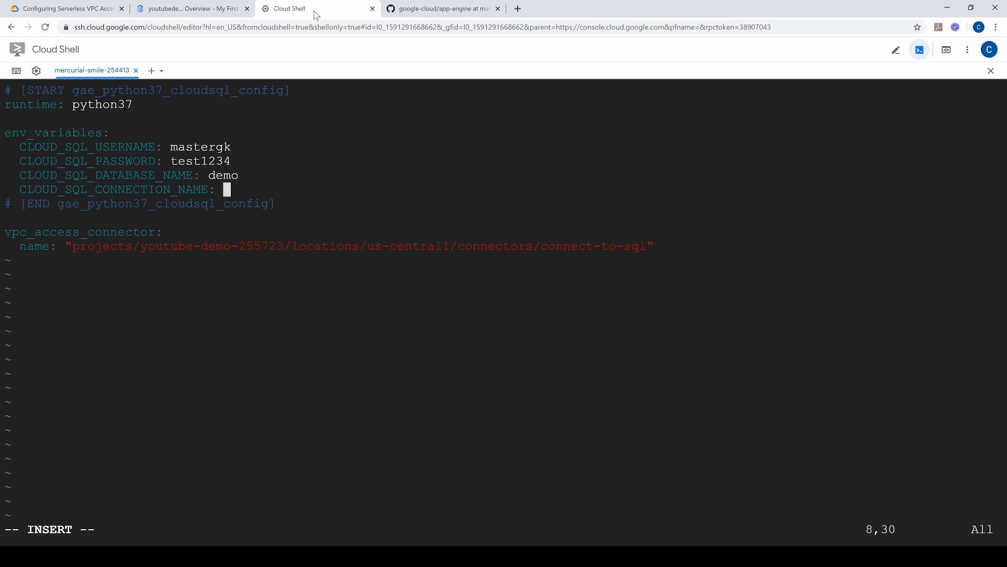
{"action": "key", "text": "ctrl+v"}
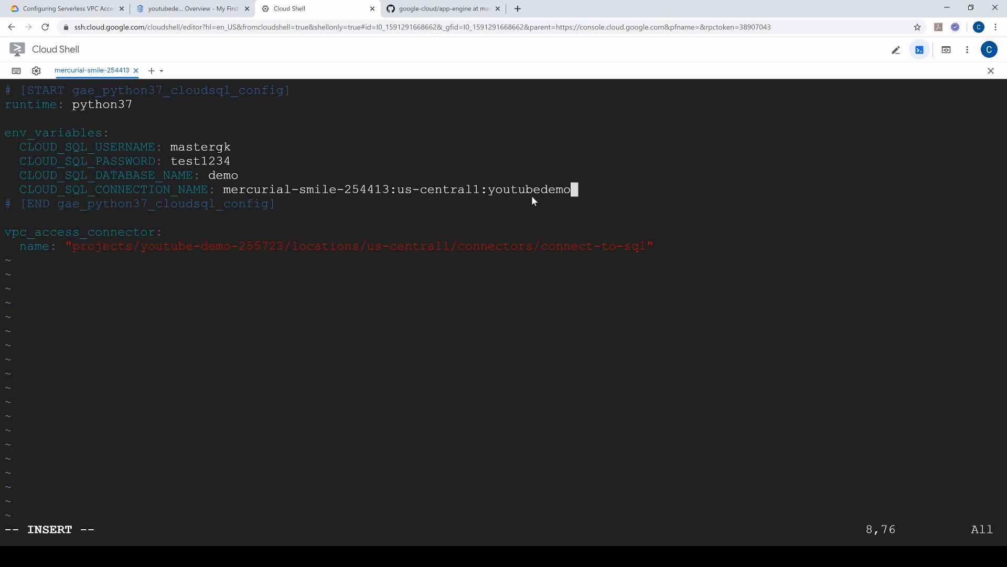
{"action": "key", "text": "Escape"}
{"action": "type", "text": ":"}
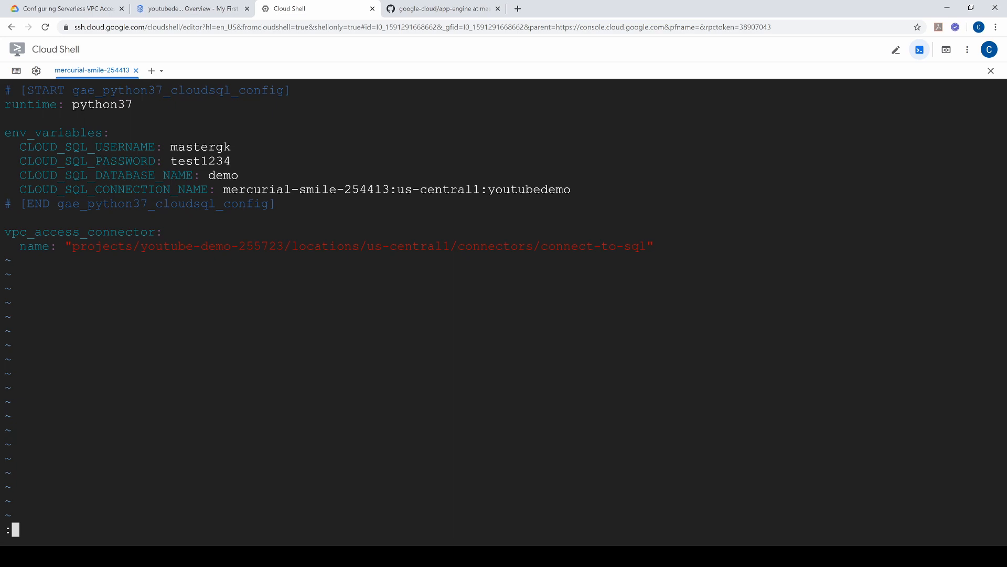
{"action": "type", "text": "wq"}
{"action": "key", "text": "Return"}
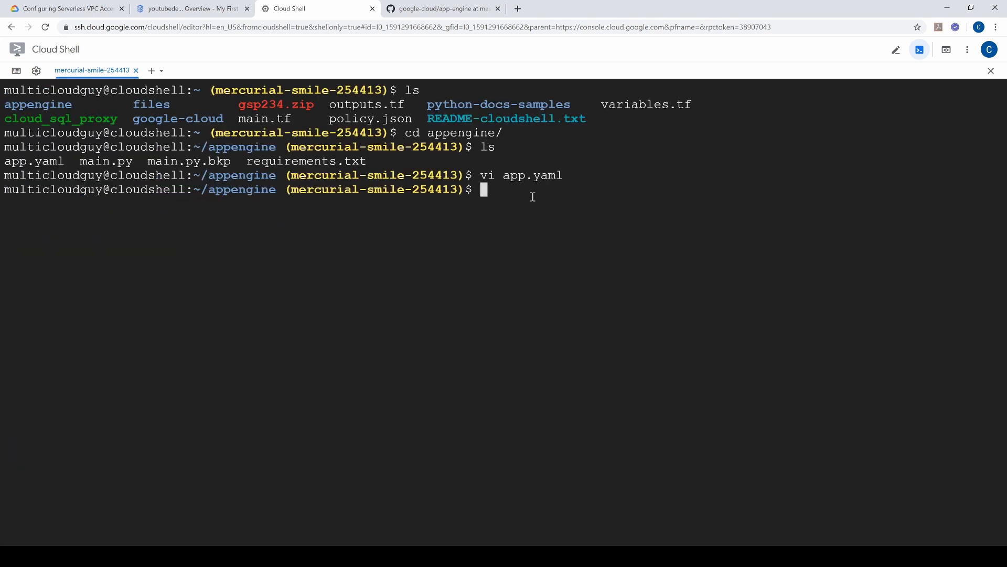
Step: Open main.py in vi and select the IP address assigned to host in the main() function
{"action": "type", "text": "vi main.py"}
{"action": "key", "text": "Return"}
{"action": "key", "text": "Down"}
{"action": "key", "text": "Down"}
{"action": "key", "text": "Down"}
{"action": "key", "text": "Down"}
{"action": "key", "text": "Down"}
{"action": "key", "text": "Down"}
{"action": "key", "text": "Down"}
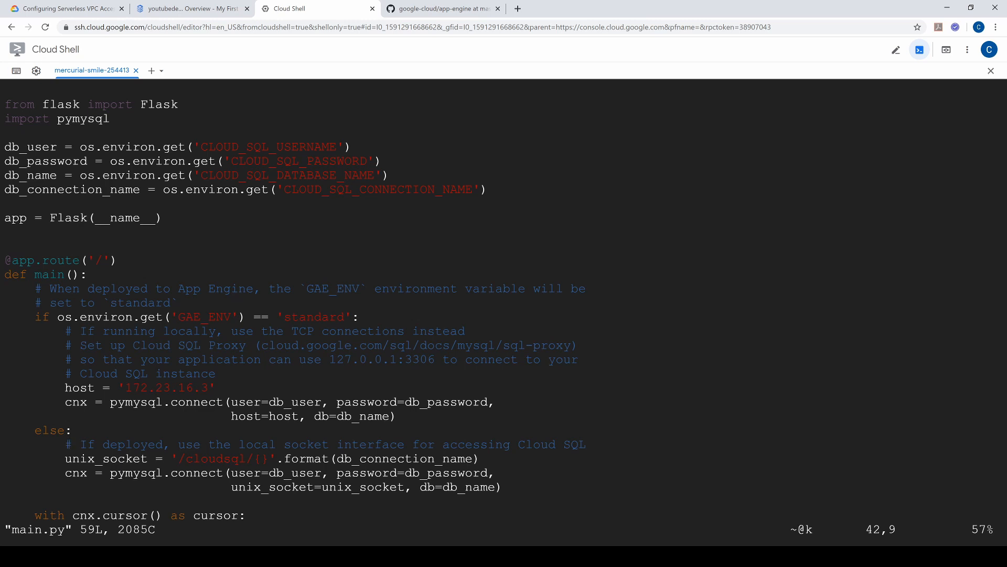
{"action": "key", "text": "Up"}
{"action": "key", "text": "Up"}
{"action": "key", "text": "Up"}
{"action": "key", "text": "Up"}
{"action": "key", "text": "Up"}
{"action": "key", "text": "Up"}
{"action": "key", "text": "Up"}
{"action": "key", "text": "Up"}
{"action": "key", "text": "Up"}
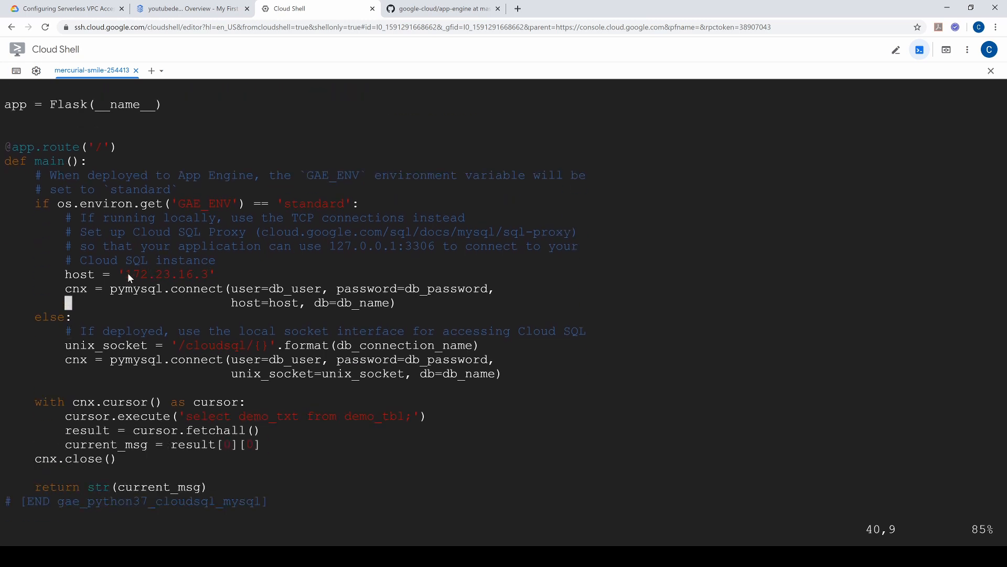
{"action": "left_click_drag", "start_coordinate": [128, 273], "coordinate": [205, 276]}
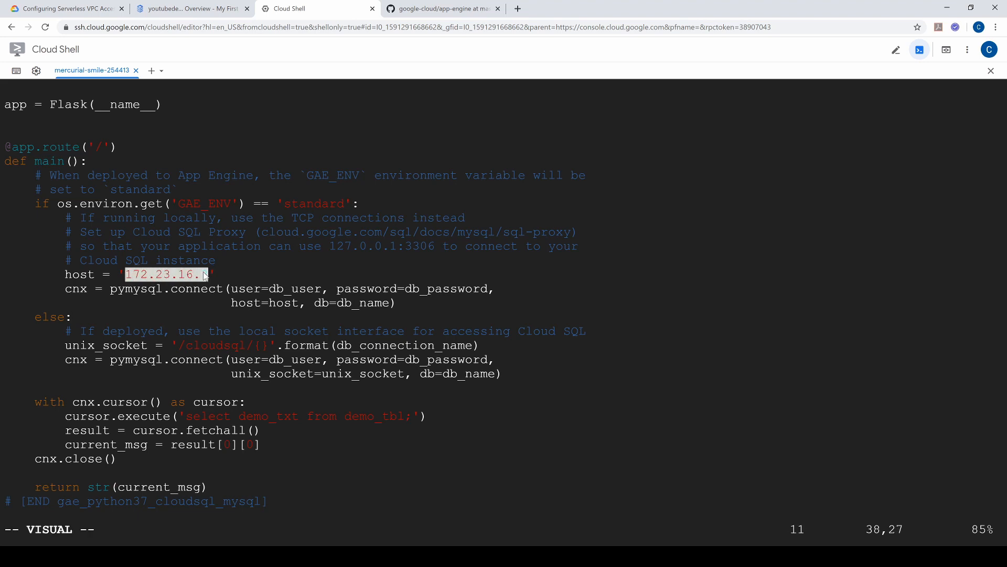
Step: Copy the private IP address from youtubedemo's Cloud SQL overview and return to Cloud Shell
{"action": "left_click", "coordinate": [188, 8]}
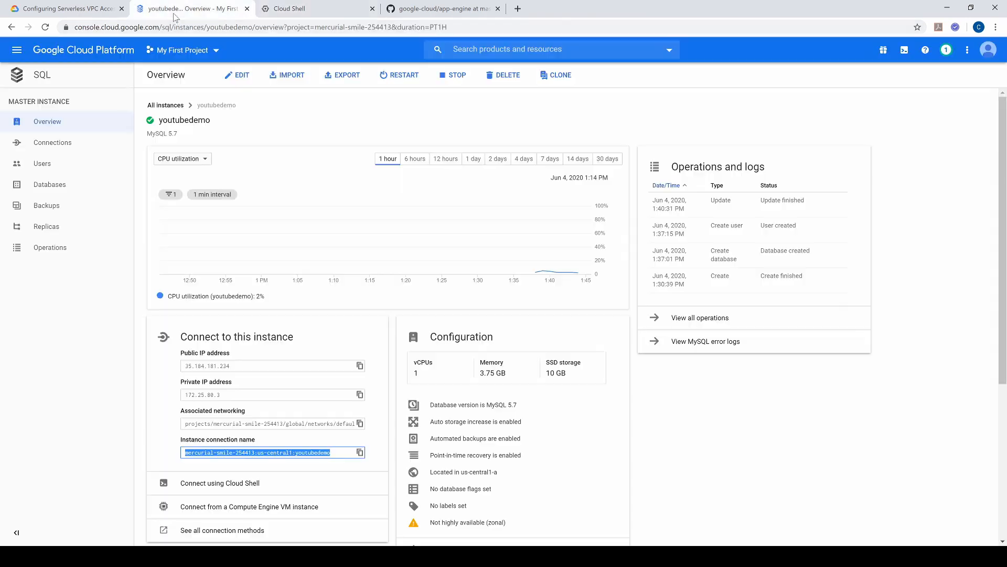
{"action": "left_click", "coordinate": [359, 394]}
{"action": "left_click", "coordinate": [309, 9]}
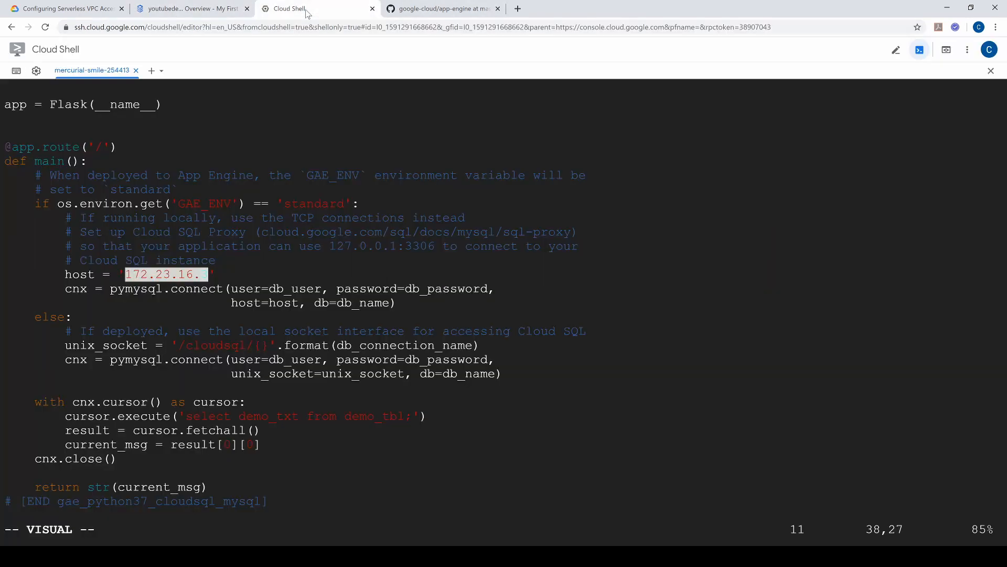
Step: Replace the host address in main.py with 172.25.80.3, then save the file and quit vi
{"action": "key", "text": "Right"}
{"action": "key", "text": "Left"}
{"action": "key", "text": "Left"}
{"action": "key", "text": "Left"}
{"action": "key", "text": "Left"}
{"action": "key", "text": "Left"}
{"action": "key", "text": "Left"}
{"action": "key", "text": "Left"}
{"action": "key", "text": "Left"}
{"action": "key", "text": "Left"}
{"action": "key", "text": "Left"}
{"action": "key", "text": "Left"}
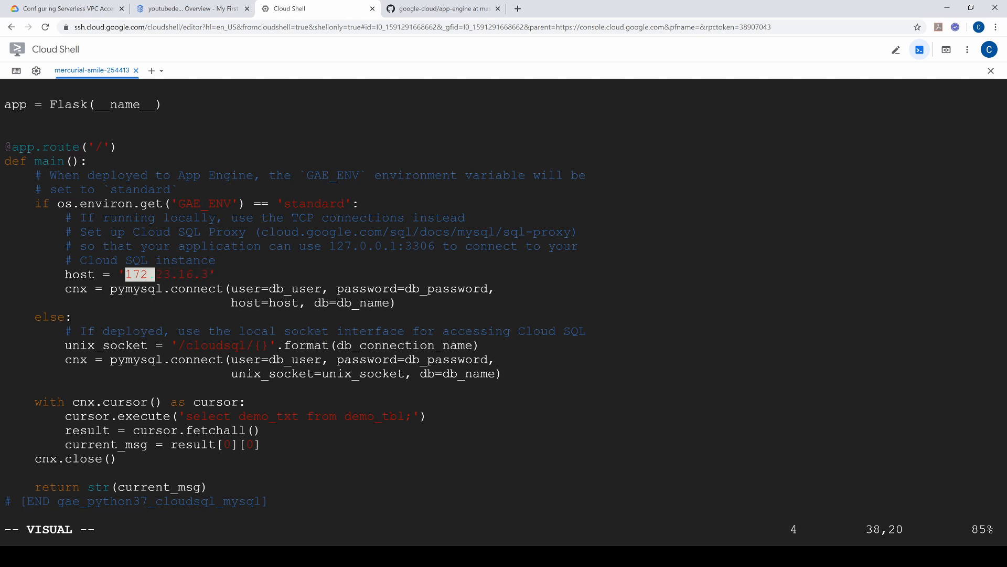
{"action": "key", "text": "Right"}
{"action": "key", "text": "x"}
{"action": "key", "text": "x"}
{"action": "key", "text": "x"}
{"action": "key", "text": "x"}
{"action": "key", "text": "x"}
{"action": "key", "text": "x"}
{"action": "key", "text": "x"}
{"action": "key", "text": "x"}
{"action": "key", "text": "x"}
{"action": "key", "text": "x"}
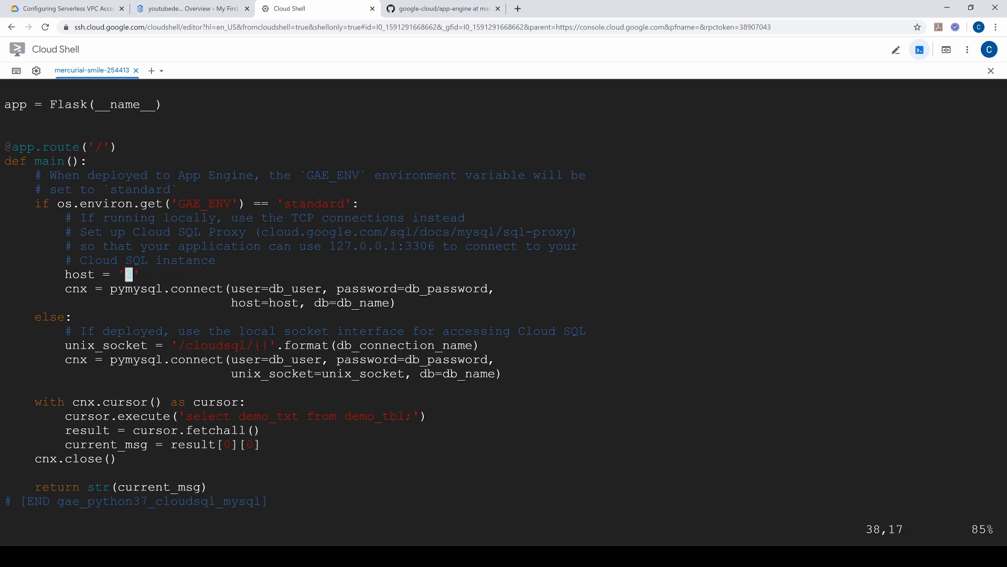
{"action": "key", "text": "x"}
{"action": "key", "text": "i"}
{"action": "key", "text": "ctrl+v"}
{"action": "key", "text": "Down"}
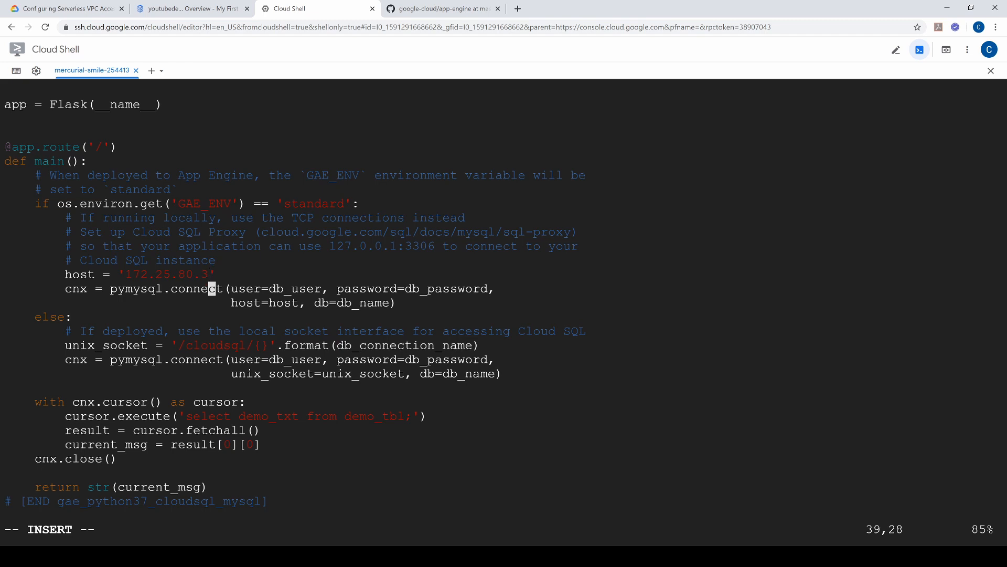
{"action": "key", "text": "Up"}
{"action": "key", "text": "Escape"}
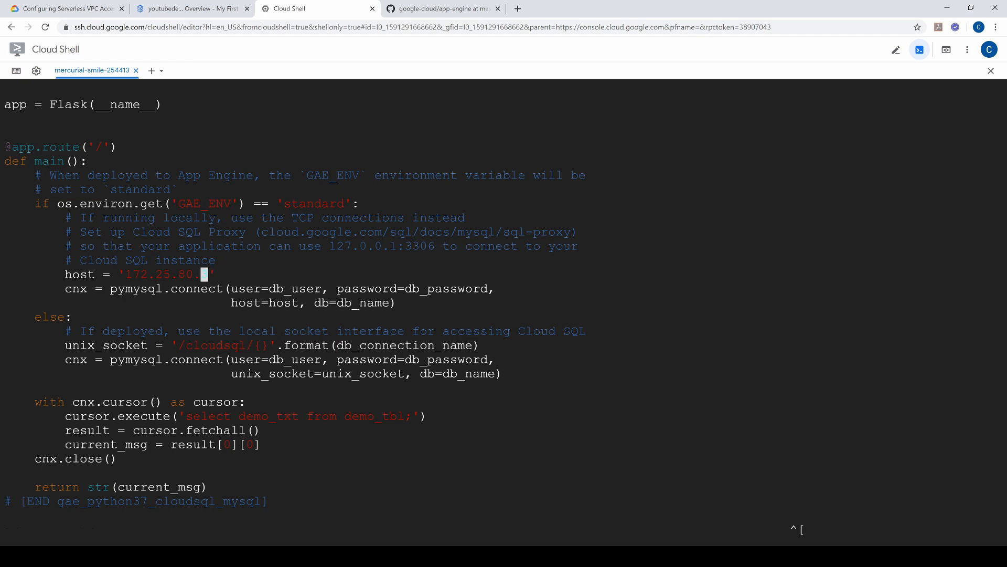
{"action": "type", "text": ":wq"}
{"action": "key", "text": "Return"}
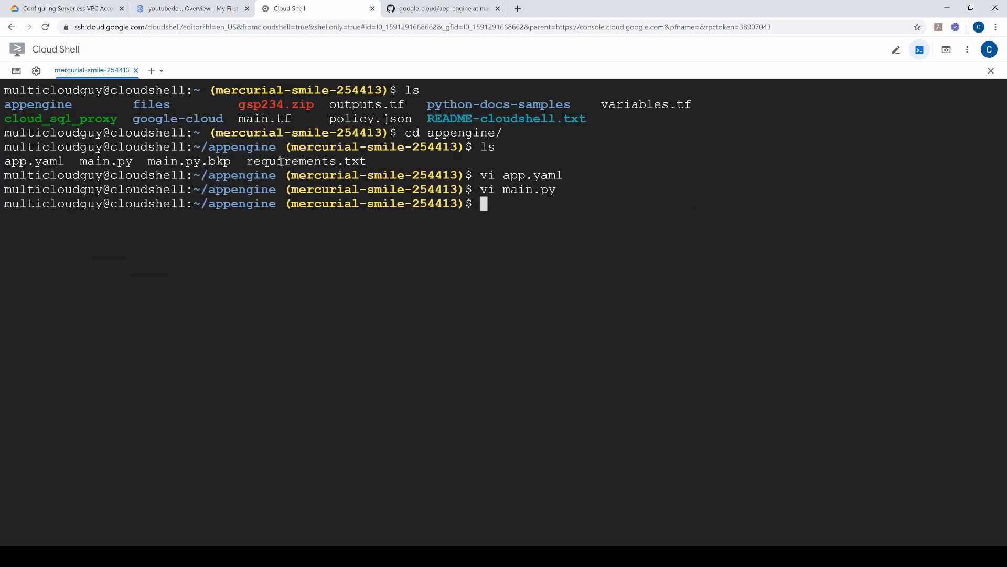
Step: Review youtubedemo's IP addresses on its overview and the private and public IP settings on its Connections page
{"action": "left_click", "coordinate": [165, 11]}
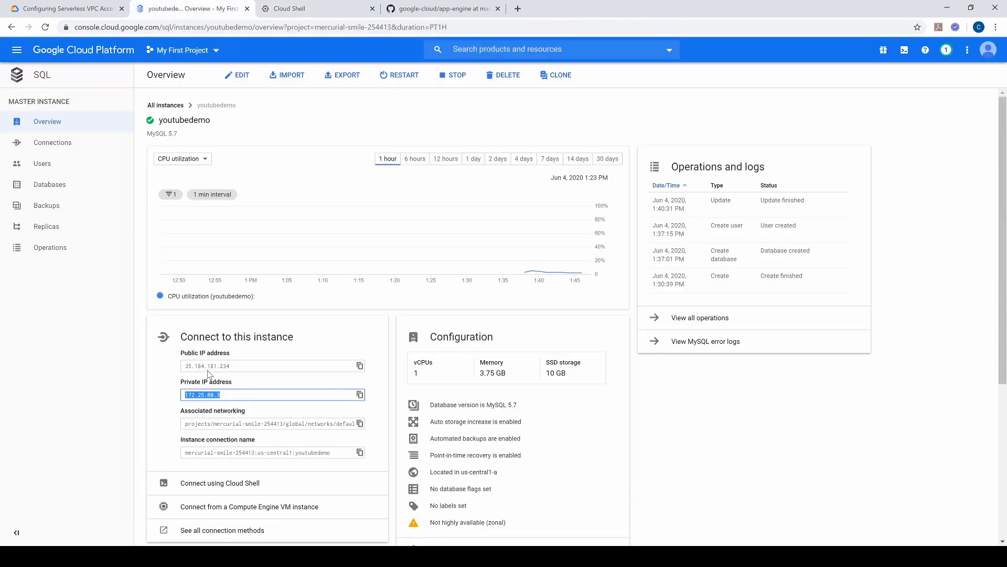
{"action": "left_click", "coordinate": [180, 358]}
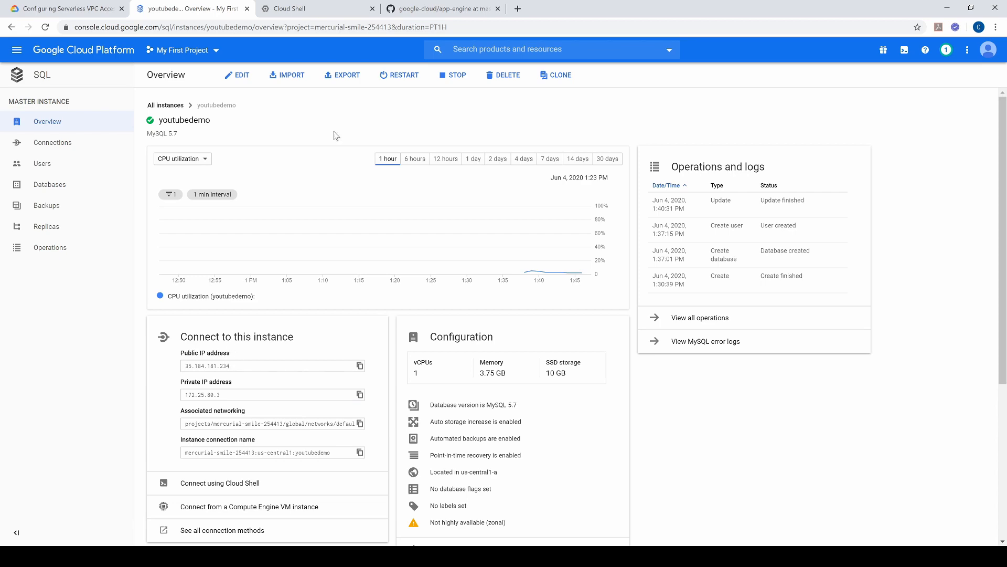
{"action": "left_click", "coordinate": [336, 12]}
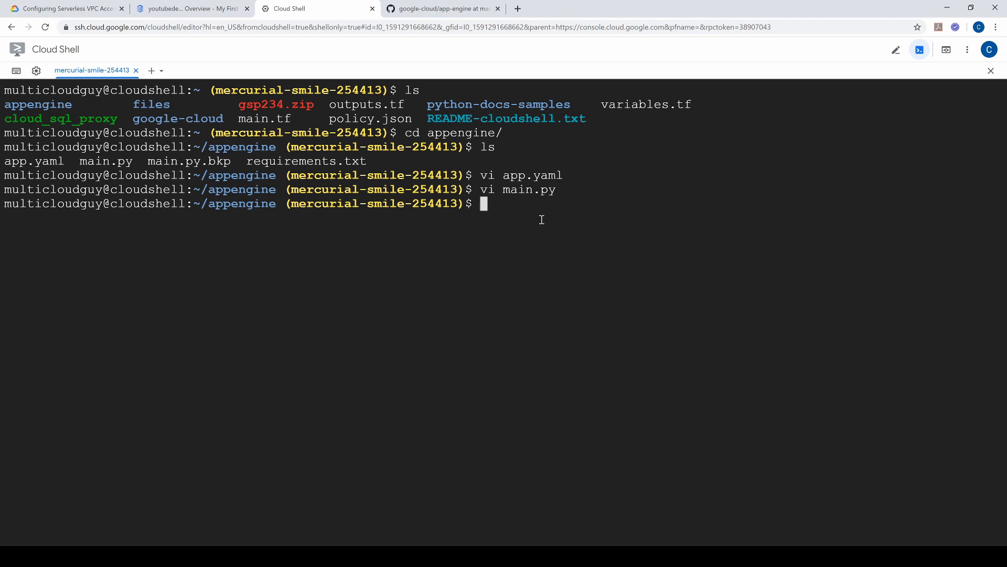
{"action": "left_click", "coordinate": [170, 15]}
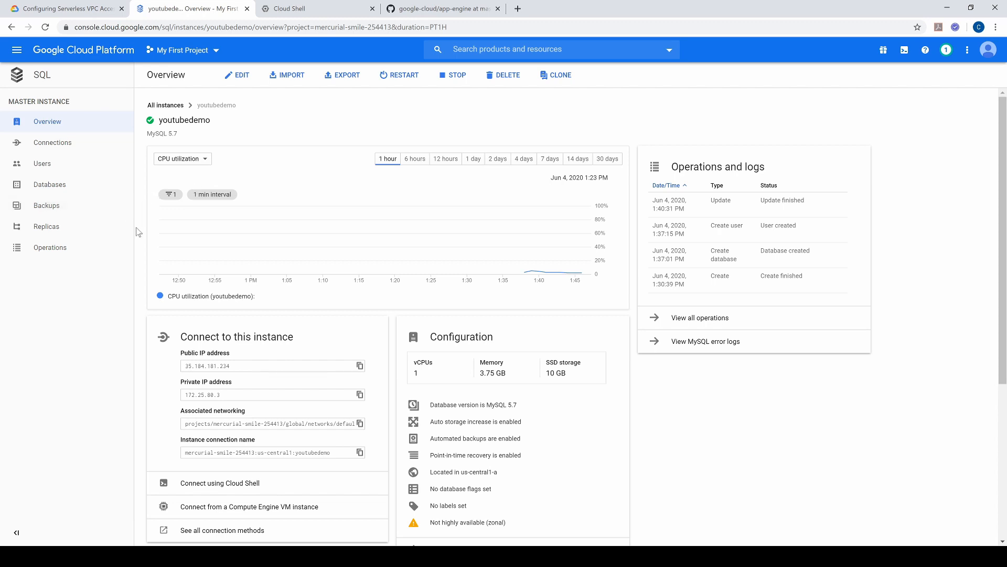
{"action": "left_click", "coordinate": [51, 149]}
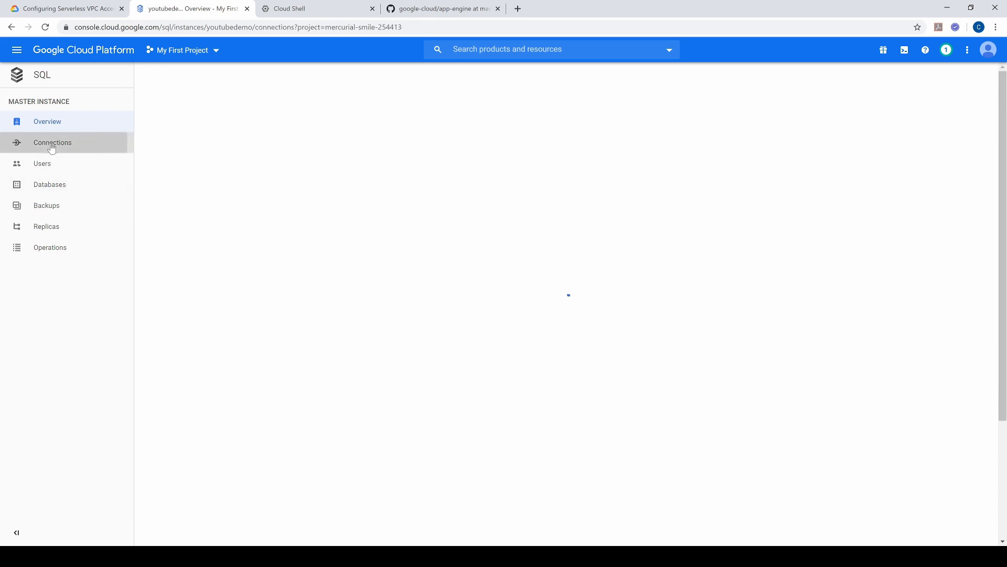
{"action": "scroll", "coordinate": [325, 285], "scroll_direction": "down", "scroll_amount": 6}
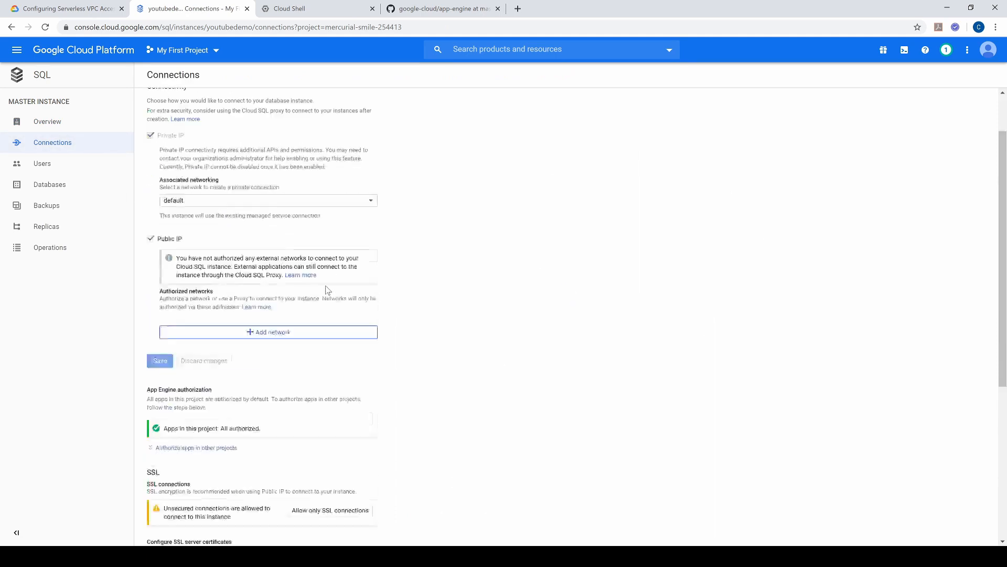
{"action": "scroll", "coordinate": [326, 285], "scroll_direction": "up", "scroll_amount": 4}
{"action": "scroll", "coordinate": [325, 288], "scroll_direction": "up", "scroll_amount": 3}
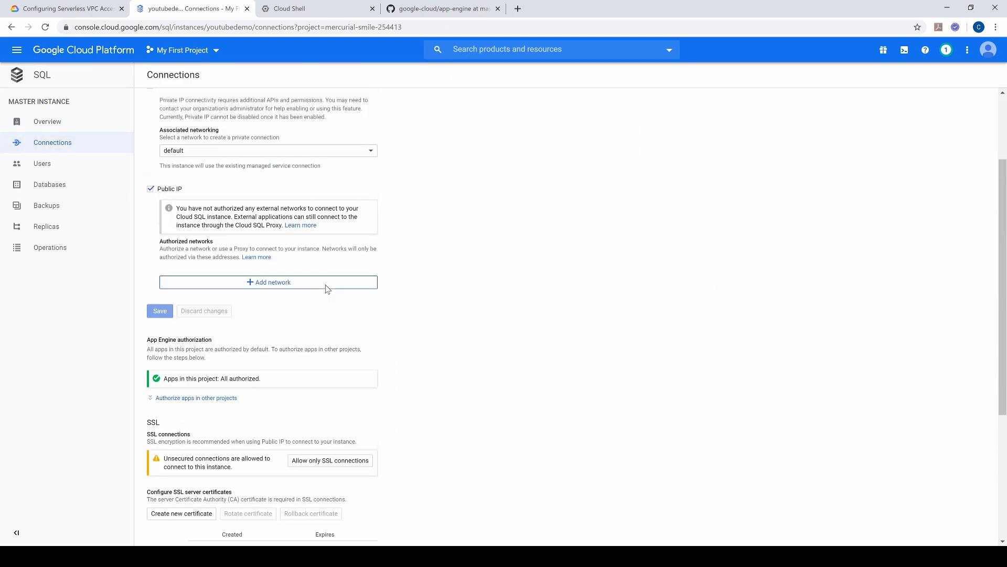
Step: Disable the public IP on the youtubedemo Cloud SQL instance, save the connectivity change and return to Cloud Shell
{"action": "left_click", "coordinate": [150, 302]}
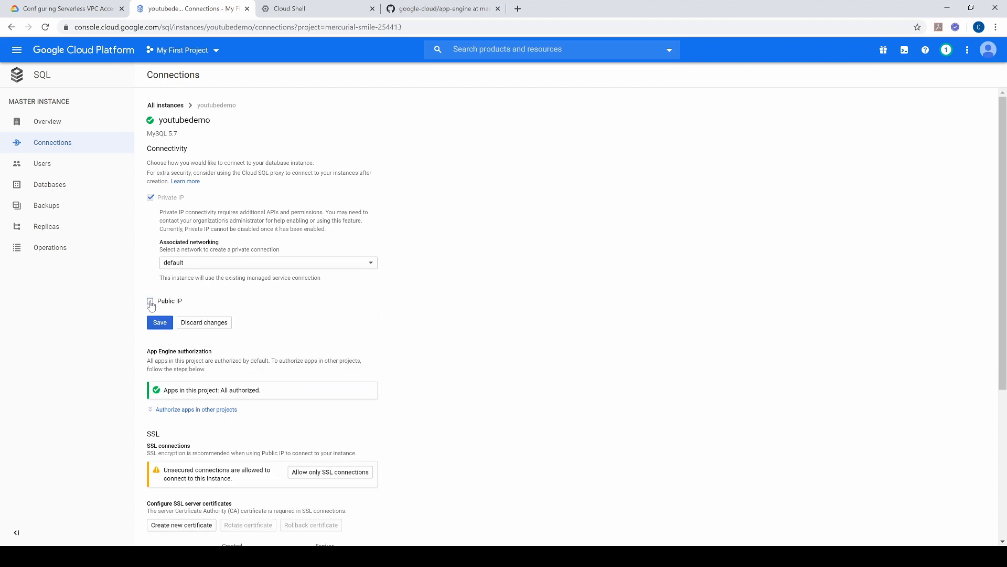
{"action": "left_click", "coordinate": [158, 322]}
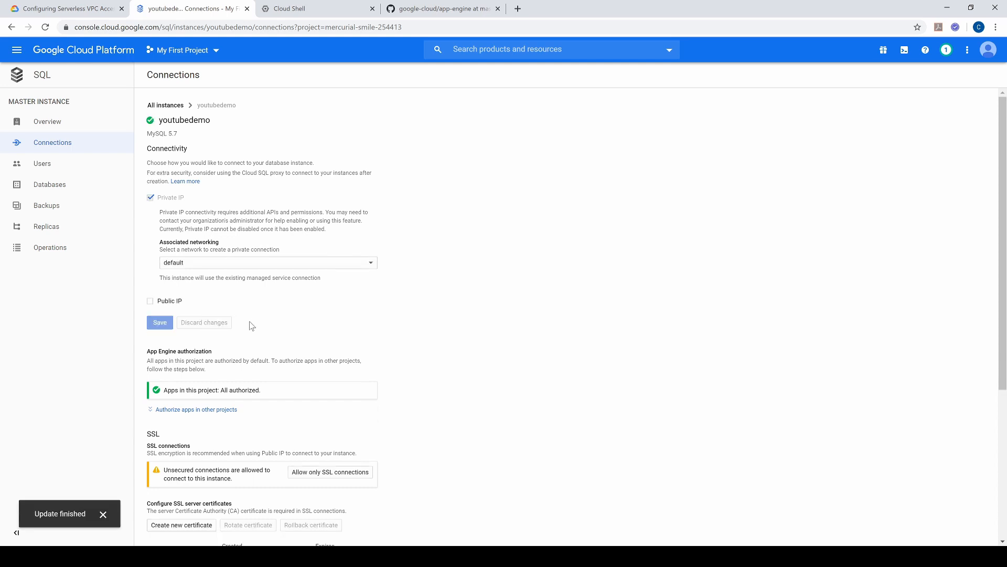
{"action": "left_click", "coordinate": [342, 10]}
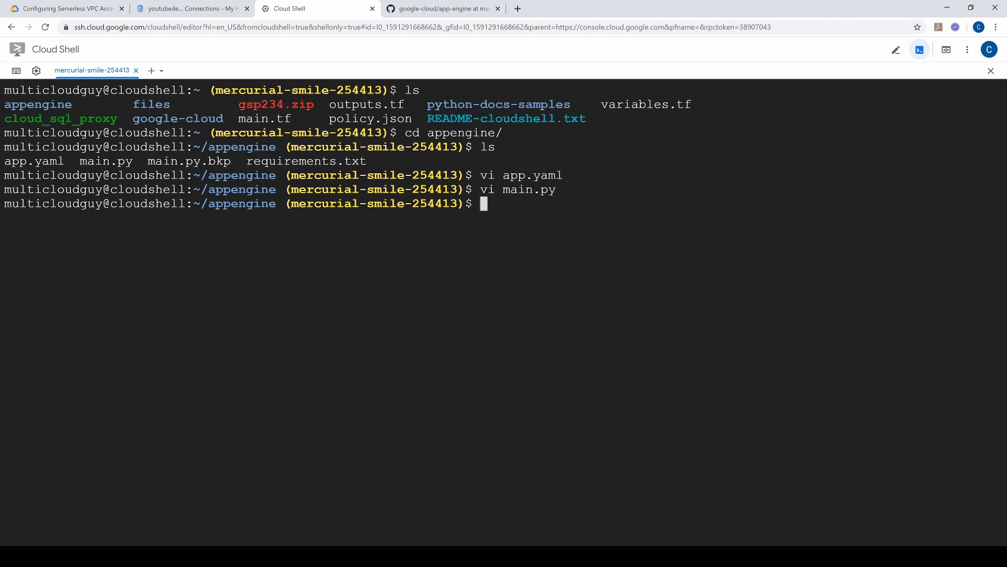
Step: Try to deploy the application from the appengine folder with gcloud app deploy, answering Y to continue
{"action": "type", "text": "gcloud app deploy"}
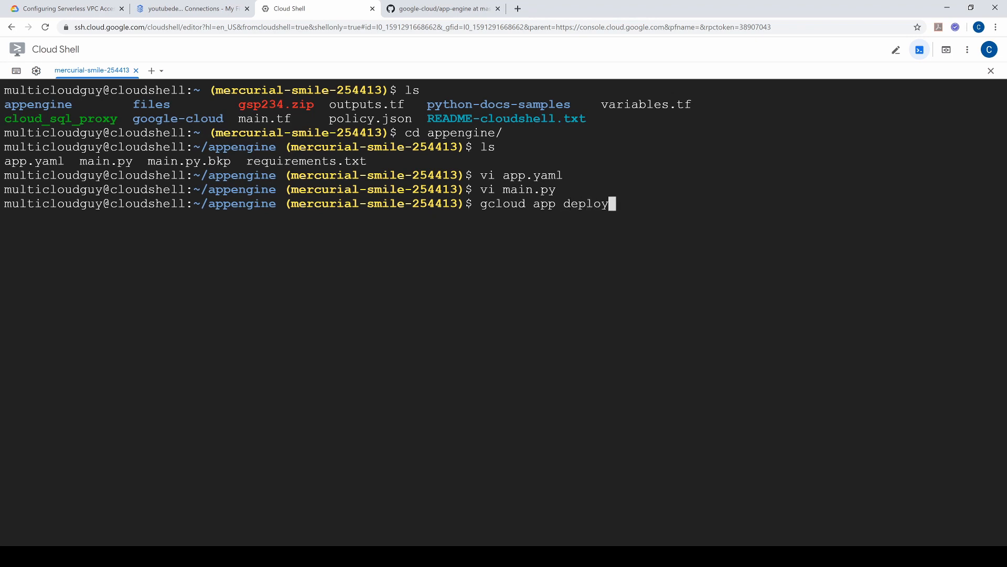
{"action": "key", "text": "Return"}
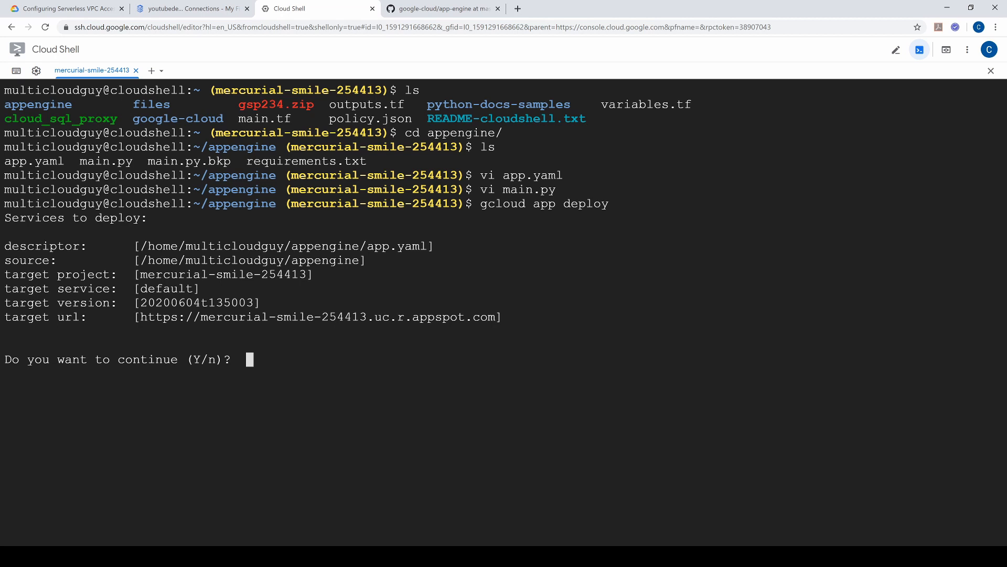
{"action": "type", "text": "Y"}
{"action": "key", "text": "Return"}
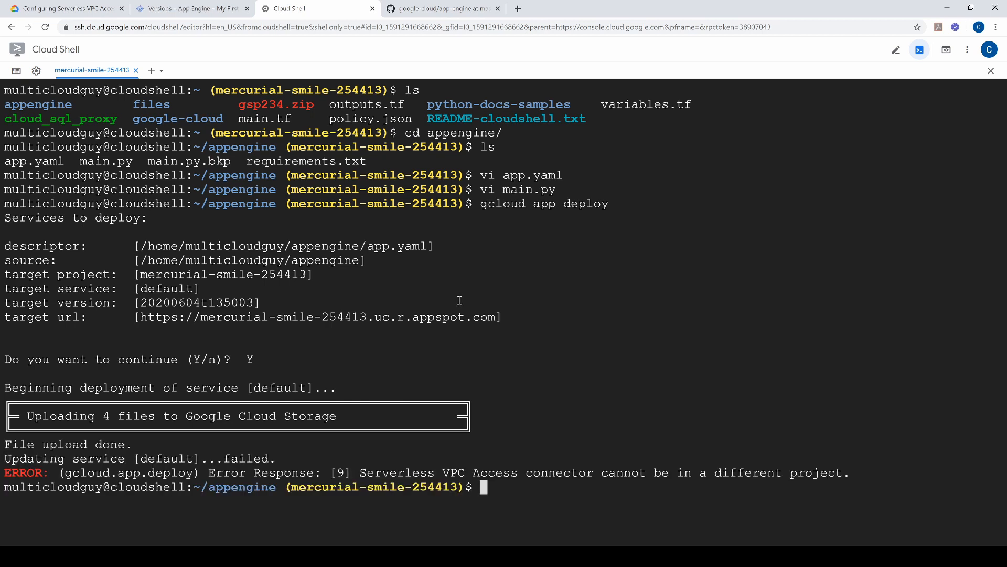
Step: List the appengine folder, open app.yaml in vi and move to the start of the vpc_access_connector path
{"action": "type", "text": "ls"}
{"action": "key", "text": "Return"}
{"action": "type", "text": "app.yaml"}
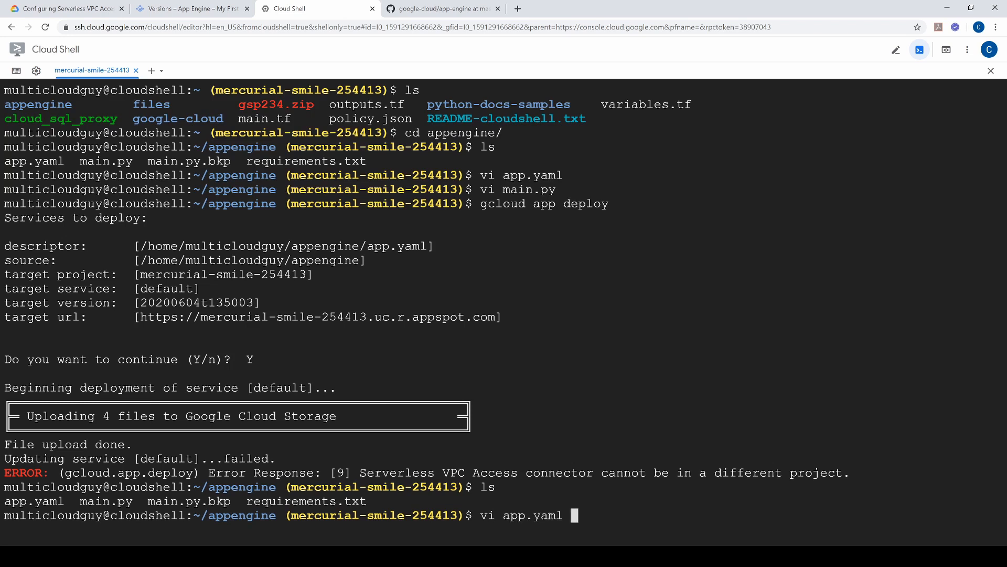
{"action": "key", "text": "Return"}
{"action": "key", "text": "Down"}
{"action": "key", "text": "Down"}
{"action": "key", "text": "Down"}
{"action": "key", "text": "Down"}
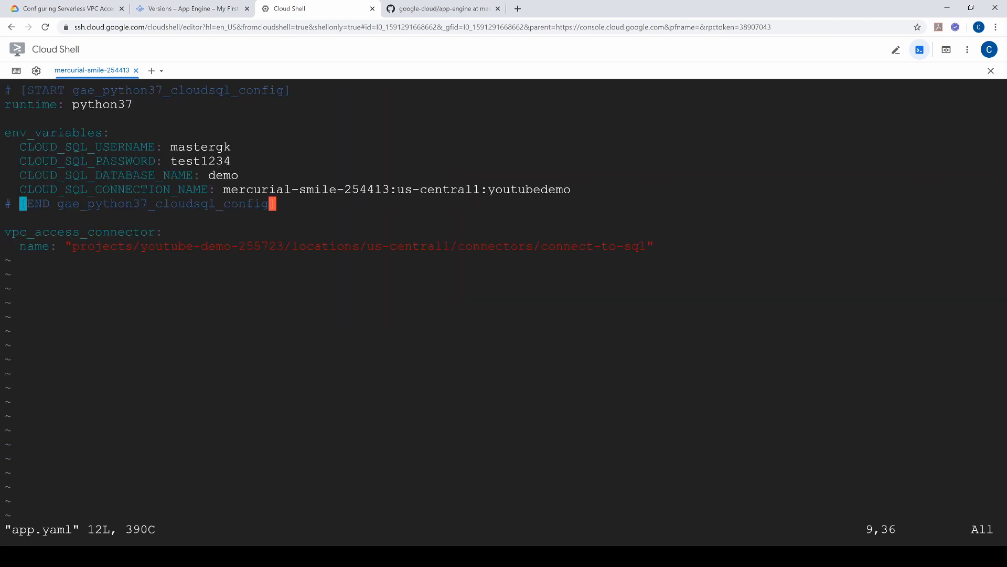
{"action": "key", "text": "Left"}
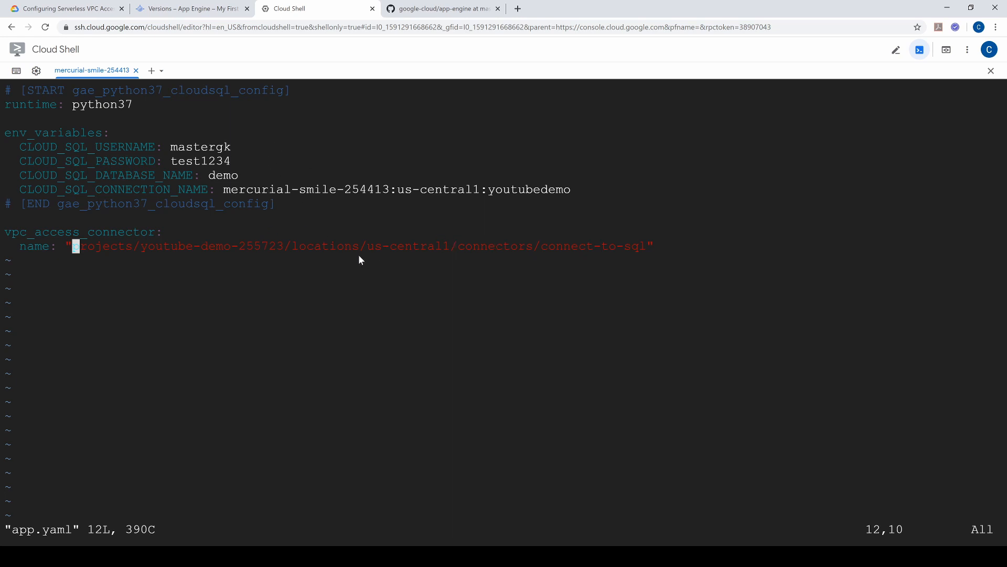
Step: Look up the connect-to-sql connector on the Serverless VPC access page and return to app.yaml in Cloud Shell
{"action": "left_click", "coordinate": [195, 10]}
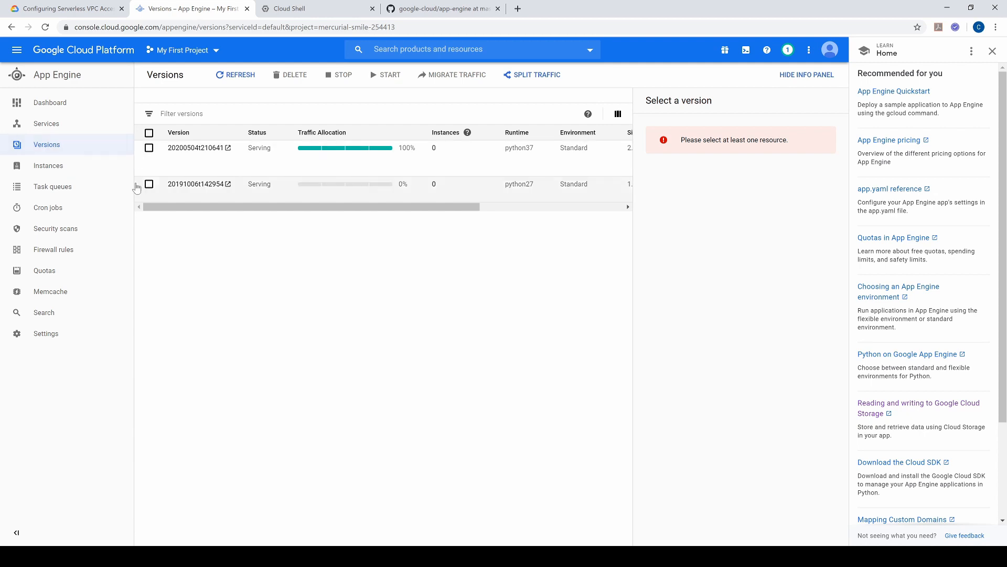
{"action": "left_click", "coordinate": [389, 53]}
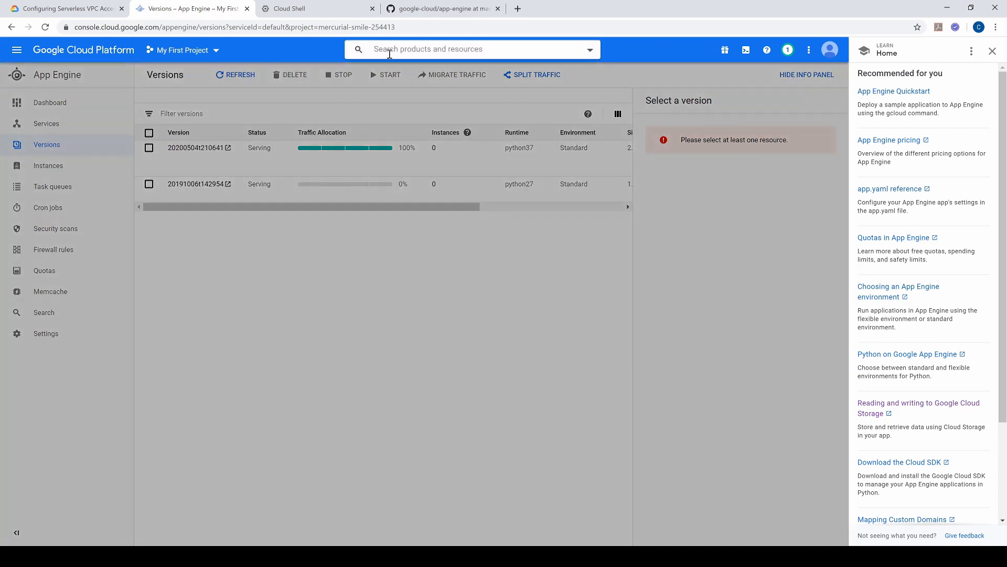
{"action": "type", "text": "vpc-a"}
{"action": "type", "text": "onnect"}
{"action": "left_click", "coordinate": [412, 89]}
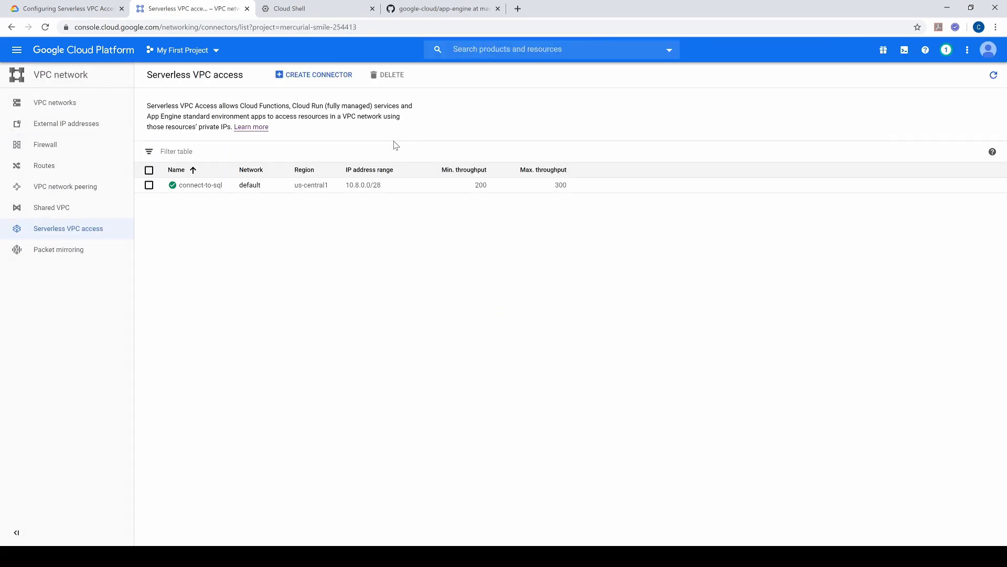
{"action": "left_click", "coordinate": [212, 188]}
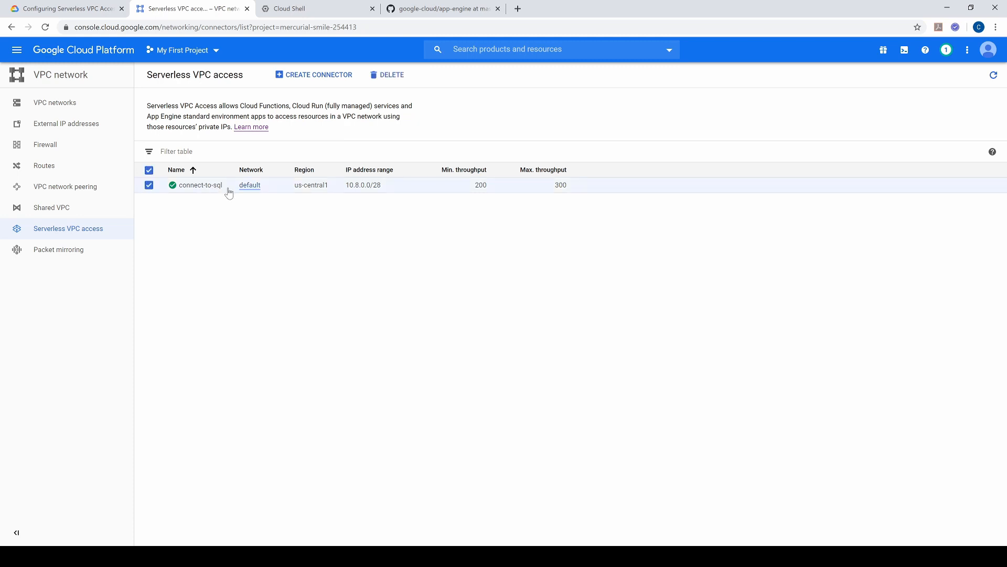
{"action": "left_click_drag", "start_coordinate": [229, 192], "coordinate": [178, 187]}
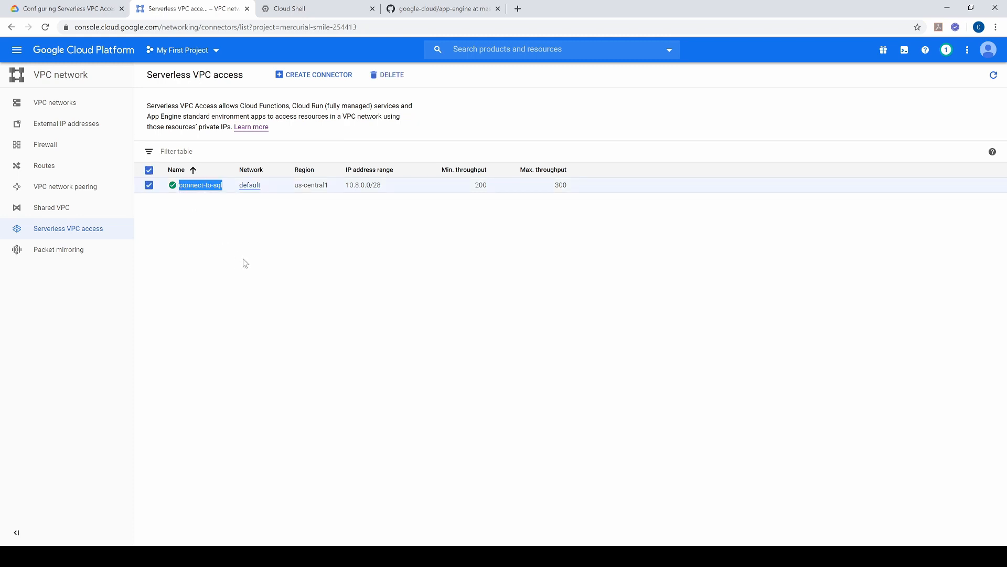
{"action": "left_click", "coordinate": [317, 9]}
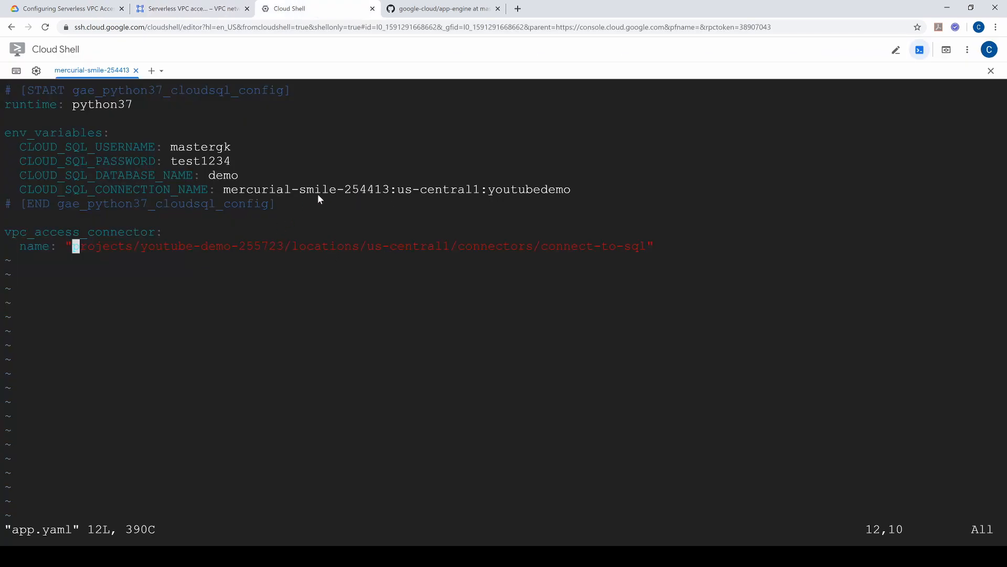
Step: Replace the project ID in app.yaml's connector path with mercurial-smile-2544131, compare it with the project list, then save and quit vi
{"action": "left_click_drag", "start_coordinate": [228, 189], "coordinate": [384, 194]}
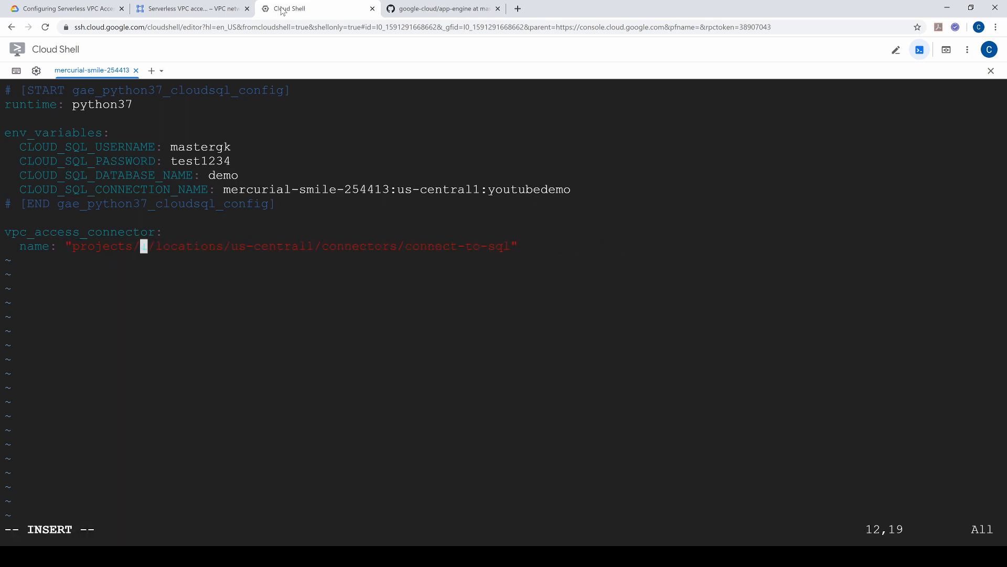
{"action": "type", "text": "mercurial-smile-254413"}
{"action": "key", "text": "Right"}
{"action": "key", "text": "Right"}
{"action": "key", "text": "Right"}
{"action": "key", "text": "Right"}
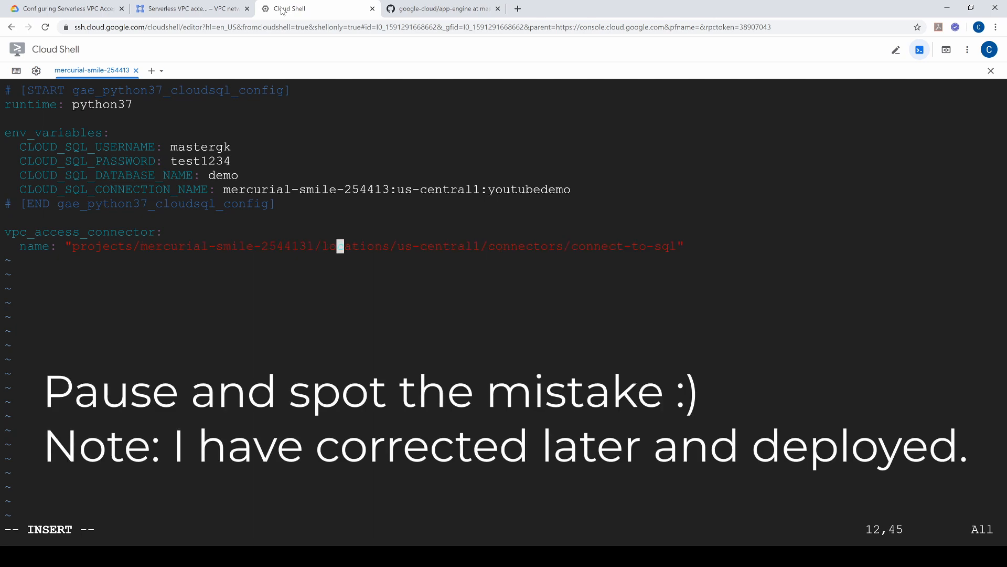
{"action": "left_click", "coordinate": [184, 8]}
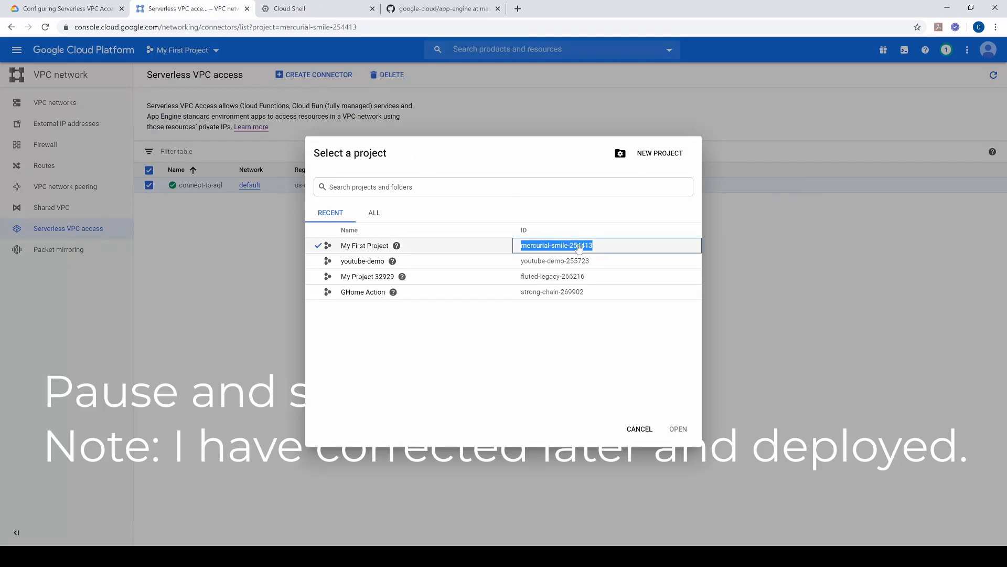
{"action": "left_click", "coordinate": [315, 8]}
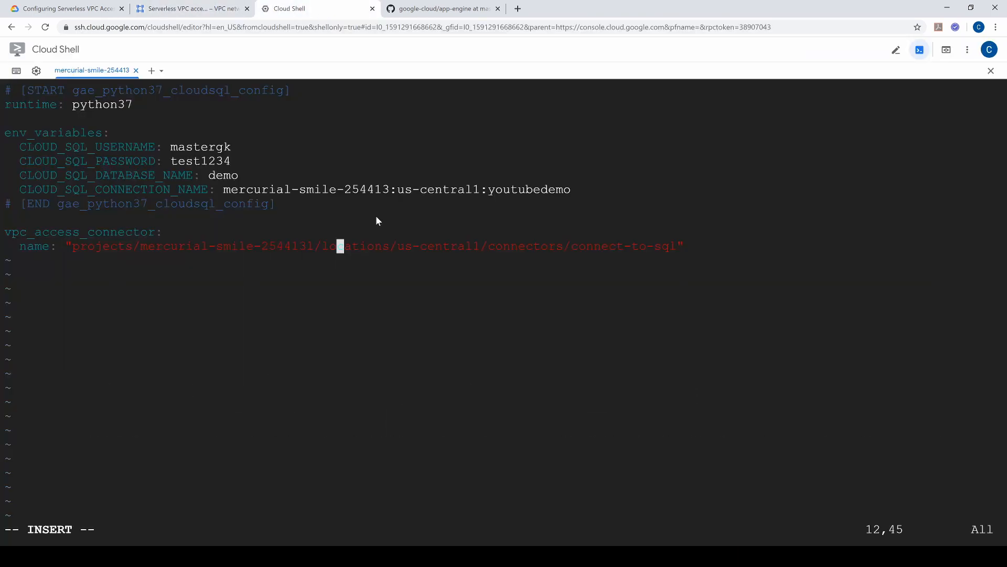
{"action": "key", "text": "Escape"}
{"action": "type", "text": ":wq"}
{"action": "key", "text": "Return"}
Step: Rerun gcloud app deploy with the edited app.yaml and answer Y to continue
{"action": "key", "text": "Up"}
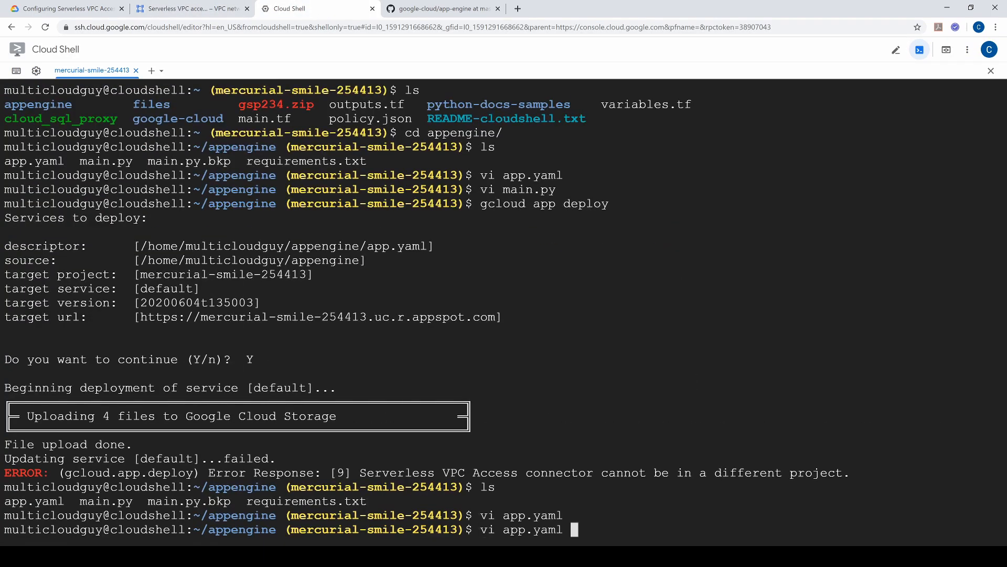
{"action": "key", "text": "Up"}
{"action": "key", "text": "Up"}
{"action": "key", "text": "Return"}
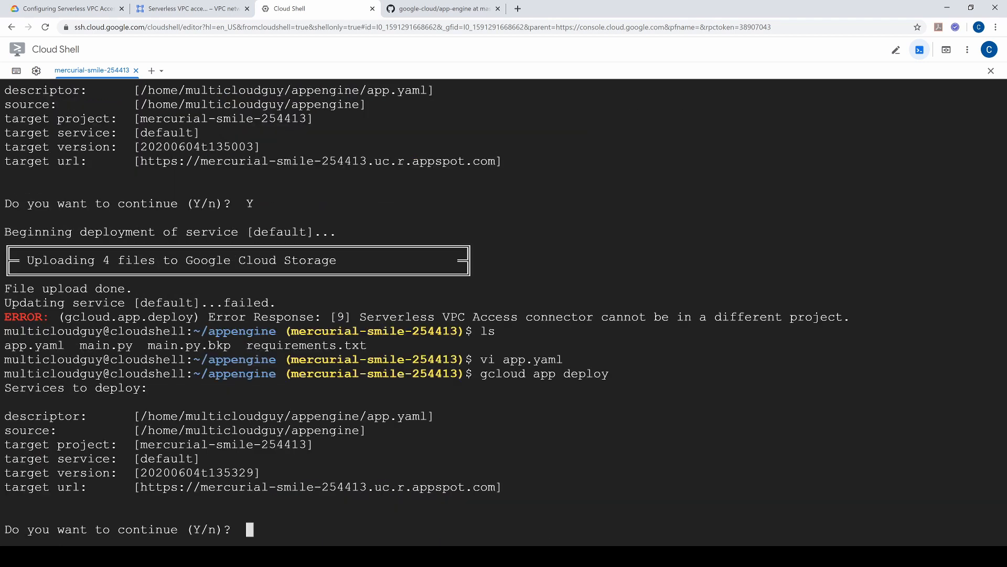
{"action": "type", "text": "Y"}
{"action": "key", "text": "Return"}
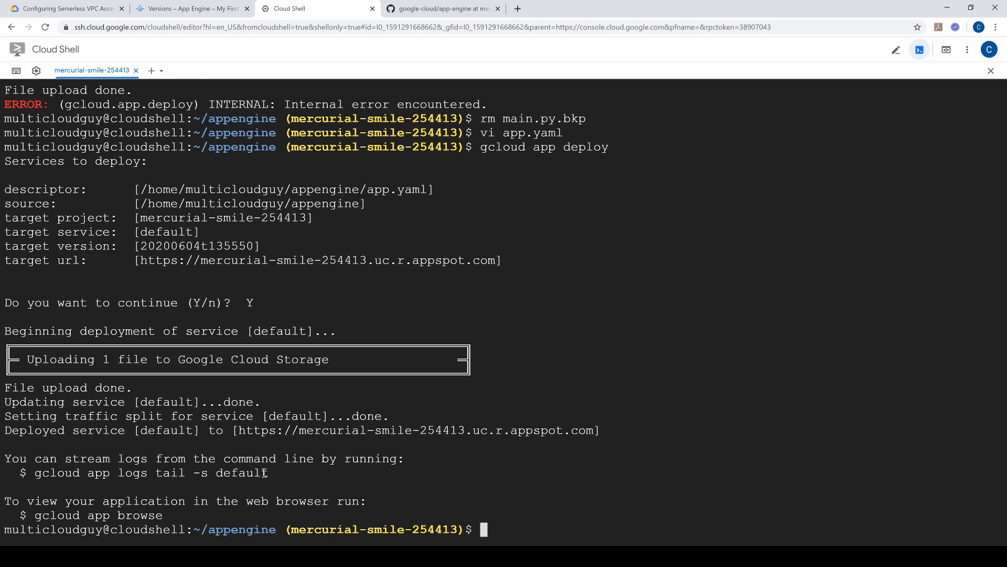
{"action": "left_click_drag", "start_coordinate": [33, 474], "coordinate": [277, 472]}
{"action": "left_click_drag", "start_coordinate": [239, 430], "coordinate": [593, 424]}
{"action": "key", "text": "ctrl+c"}
{"action": "left_click", "coordinate": [517, 8]}
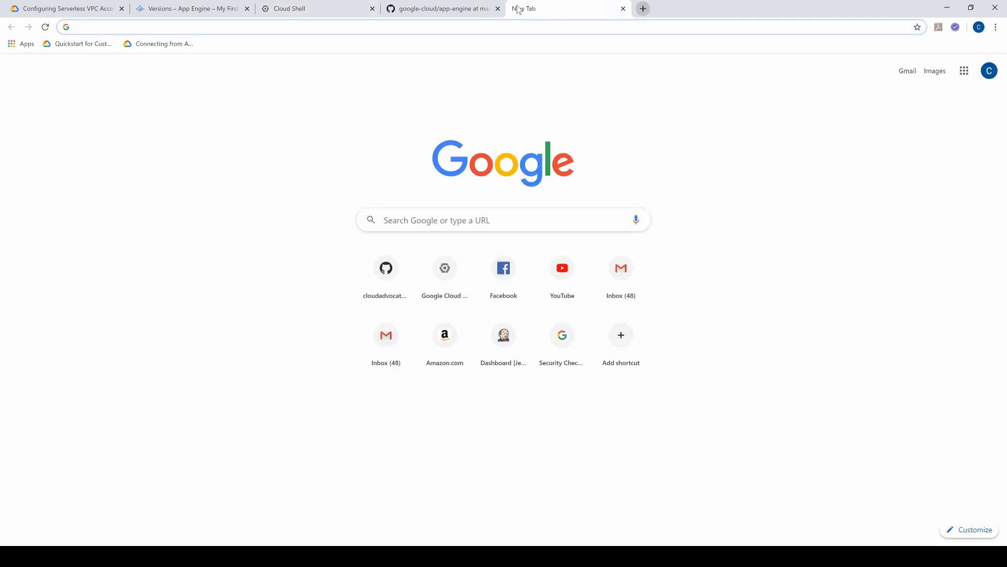
{"action": "key", "text": "ctrl+v"}
{"action": "key", "text": "Return"}
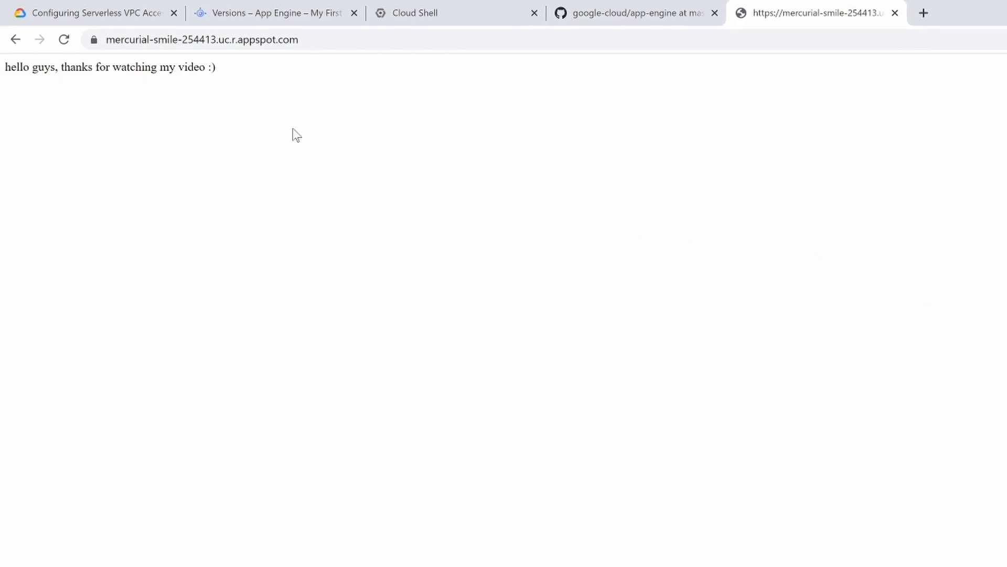
Step: Examine the message on the deployed app's page, view the App Engine Versions page and return to the app
{"action": "left_click_drag", "start_coordinate": [5, 77], "coordinate": [215, 74]}
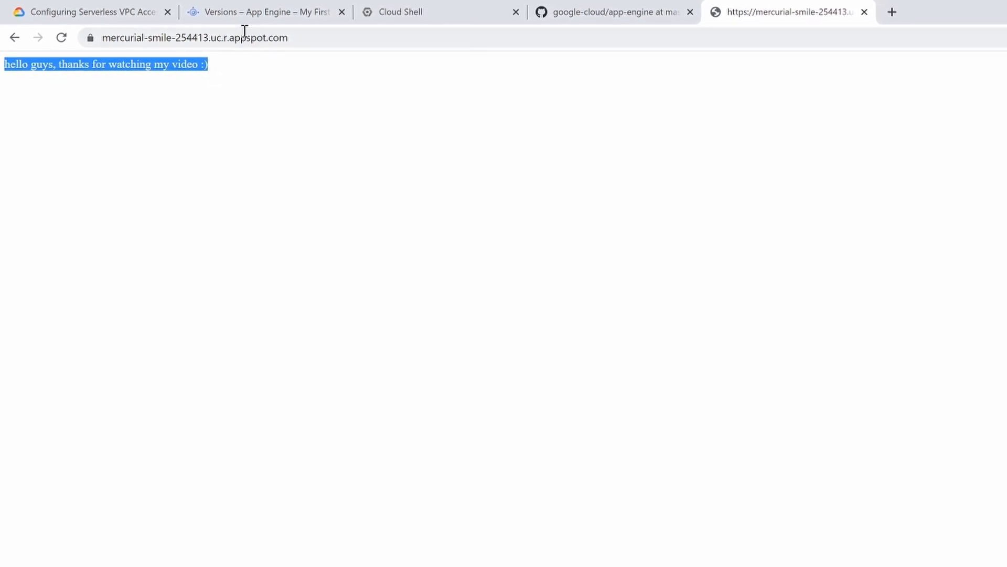
{"action": "left_click", "coordinate": [282, 16]}
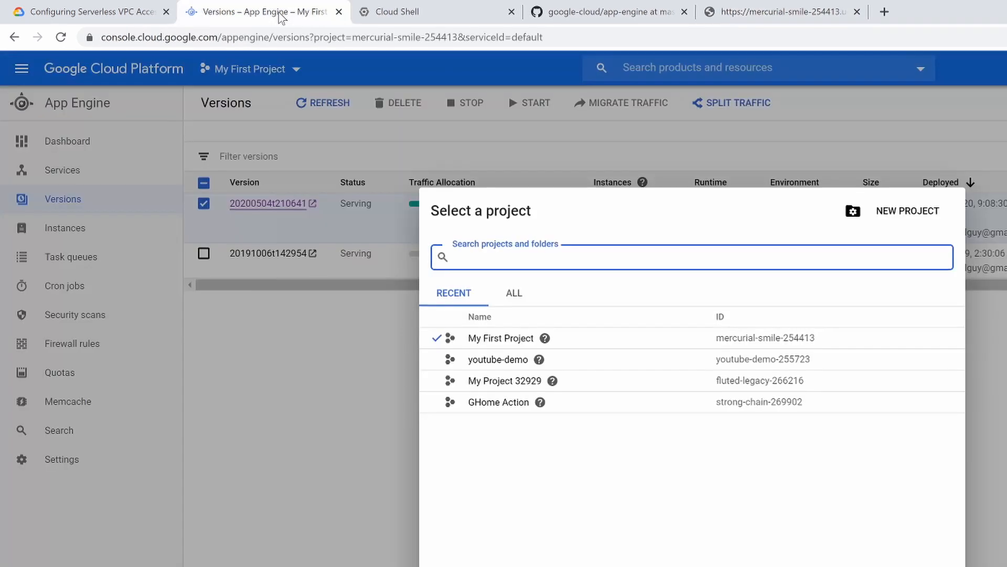
{"action": "left_click", "coordinate": [742, 16]}
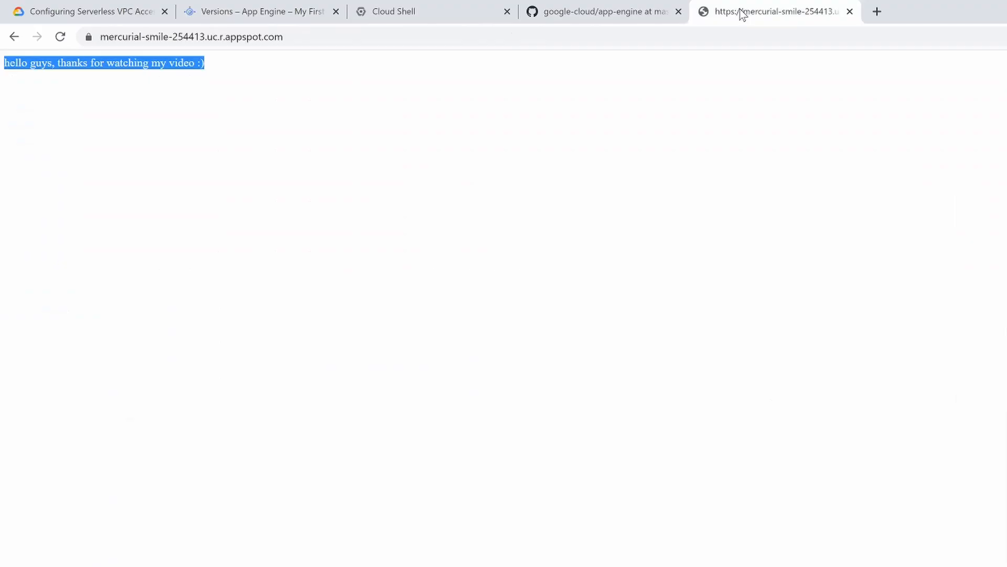